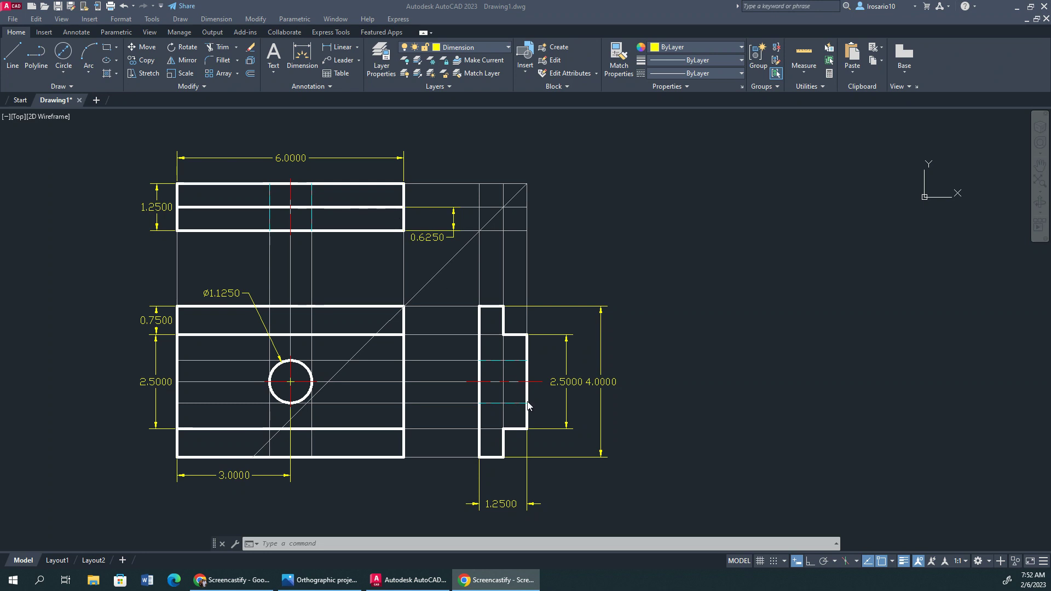
# Step: Delete the misplaced 0.6250 dimension beside the top view
pyautogui.click(438, 238)
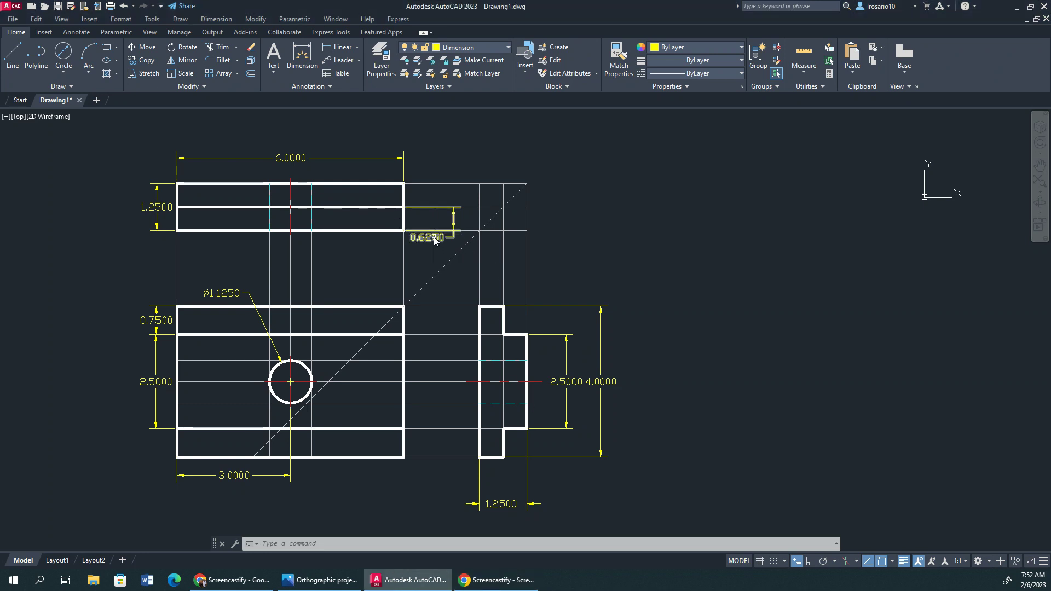
pyautogui.click(434, 238)
pyautogui.press('Delete')
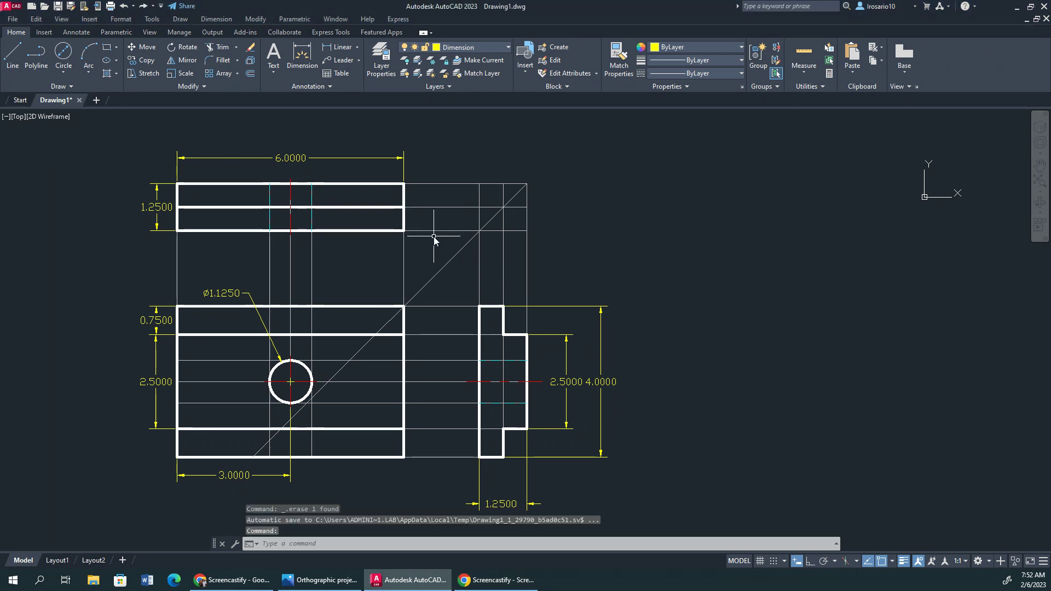
# Step: Add a 0.6250 linear dimension across the side view's step, placed just above it
pyautogui.click(338, 47)
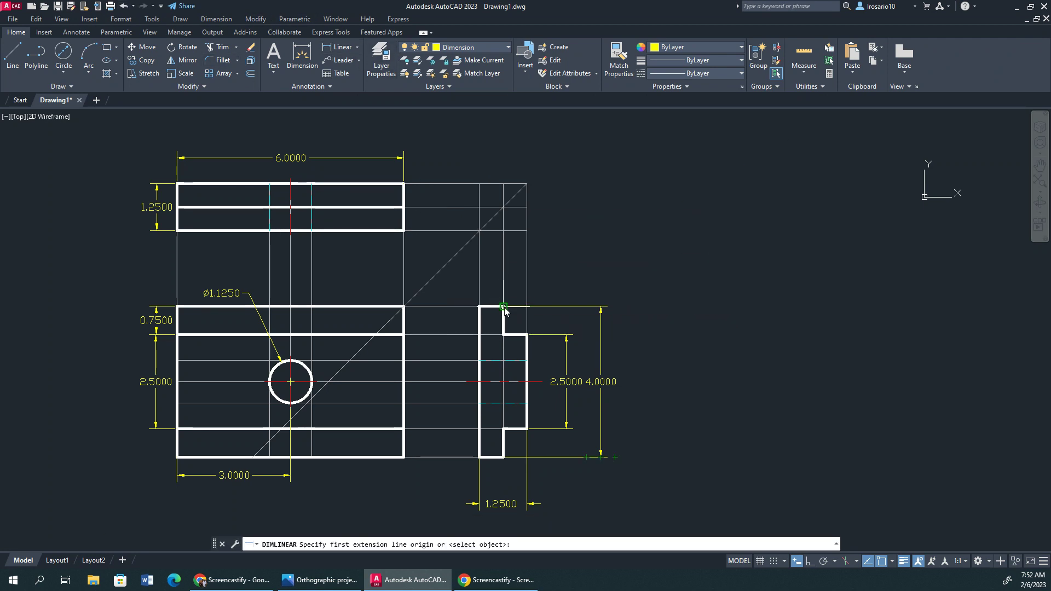
pyautogui.click(501, 308)
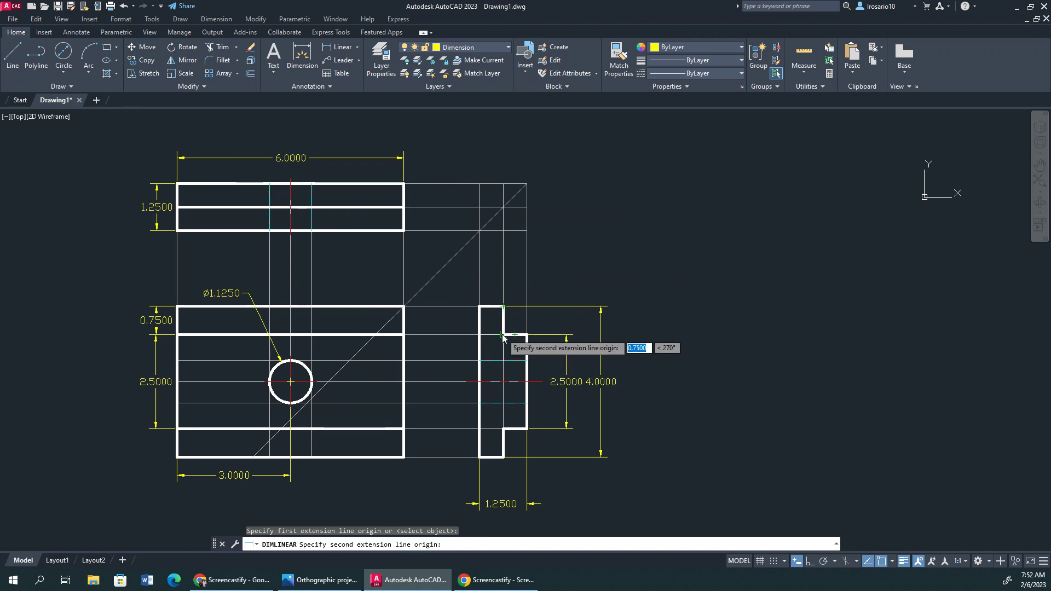
pyautogui.click(503, 334)
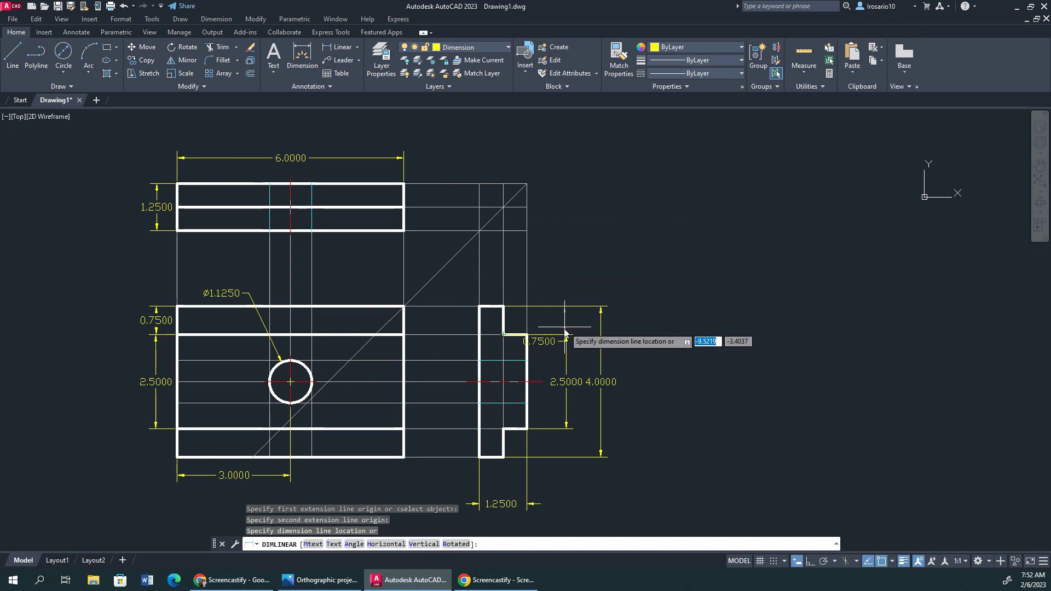
pyautogui.press('Escape')
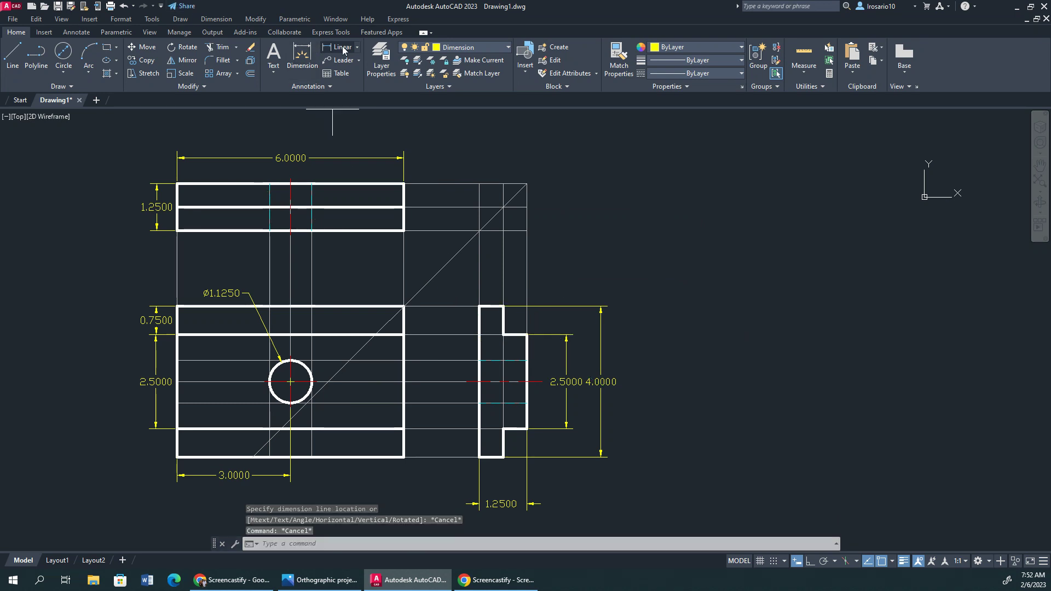
pyautogui.click(313, 50)
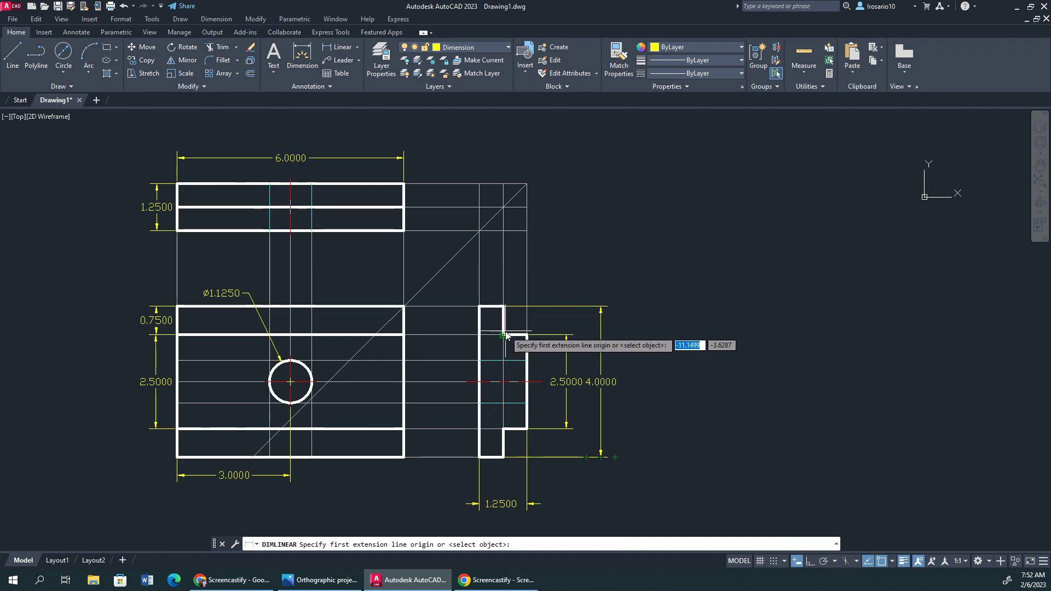
pyautogui.click(503, 334)
pyautogui.click(527, 335)
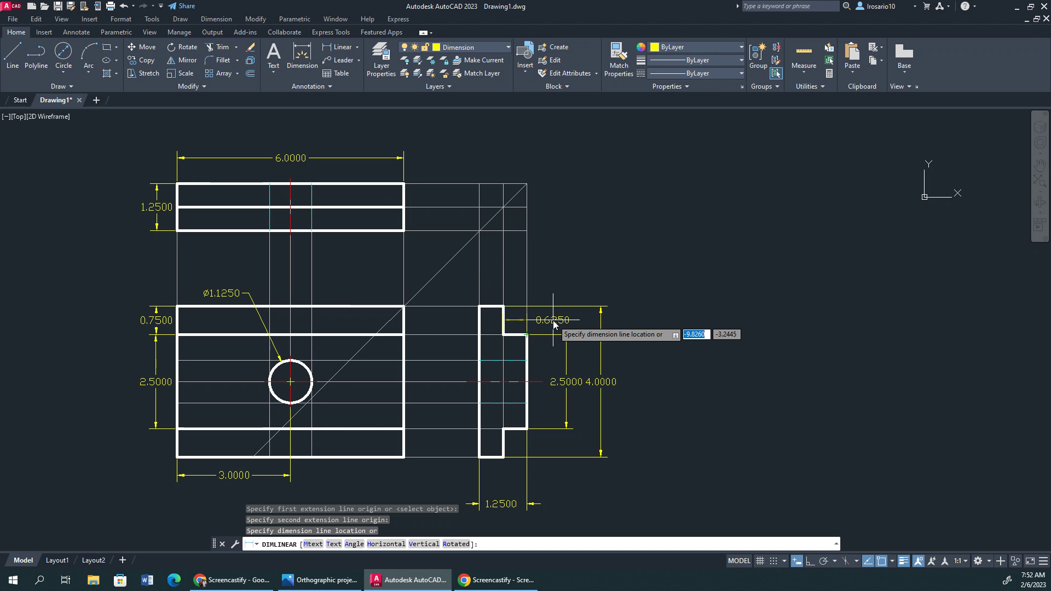
pyautogui.click(553, 324)
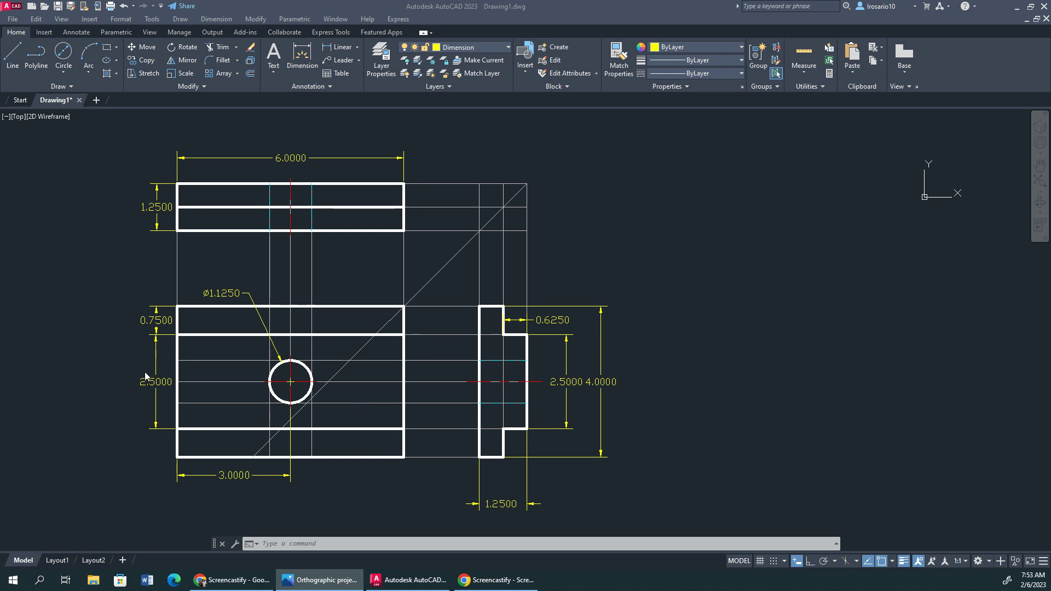
# Step: Delete the 2.5000 dimension on the left of the front view
pyautogui.click(160, 382)
pyautogui.click(159, 381)
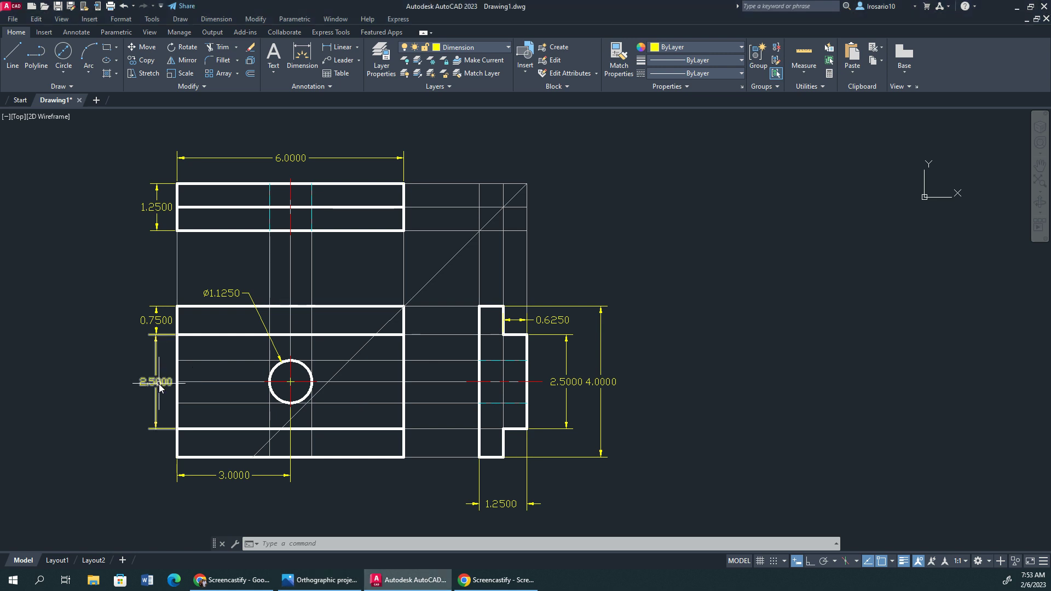
pyautogui.click(156, 382)
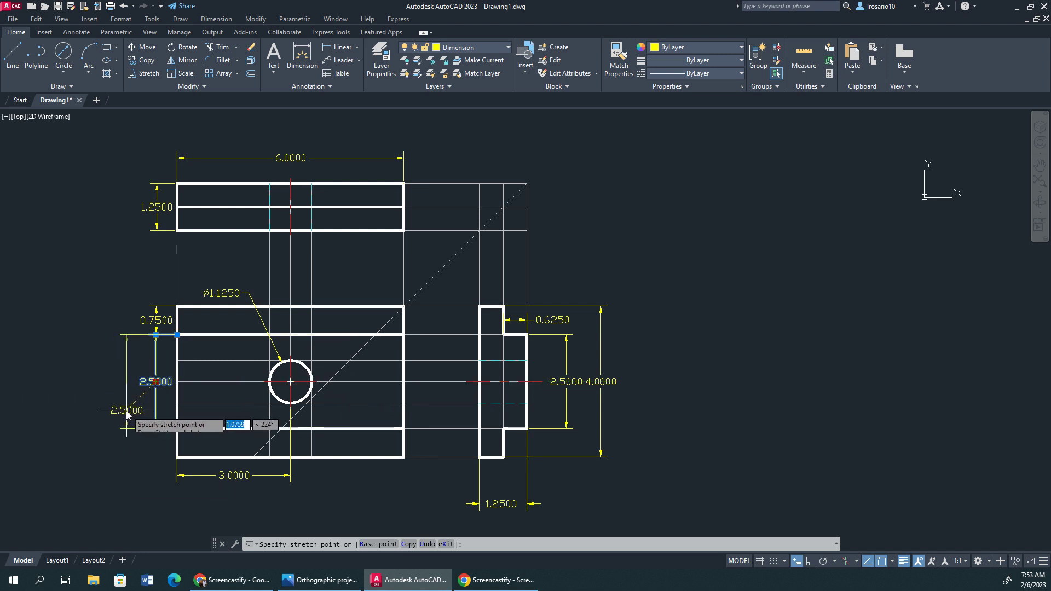
pyautogui.press('Escape')
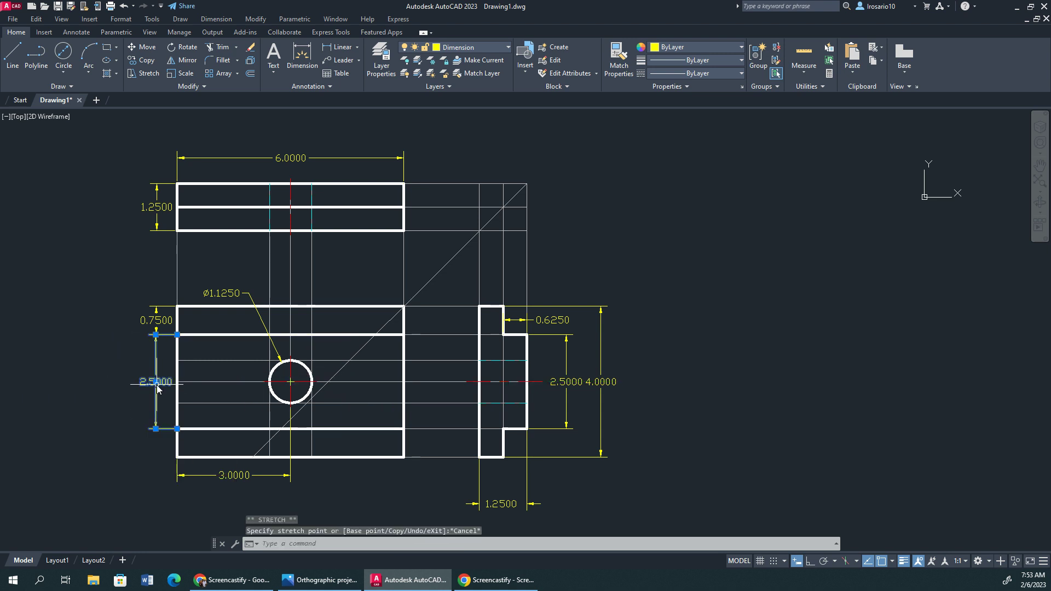
pyautogui.press('Delete')
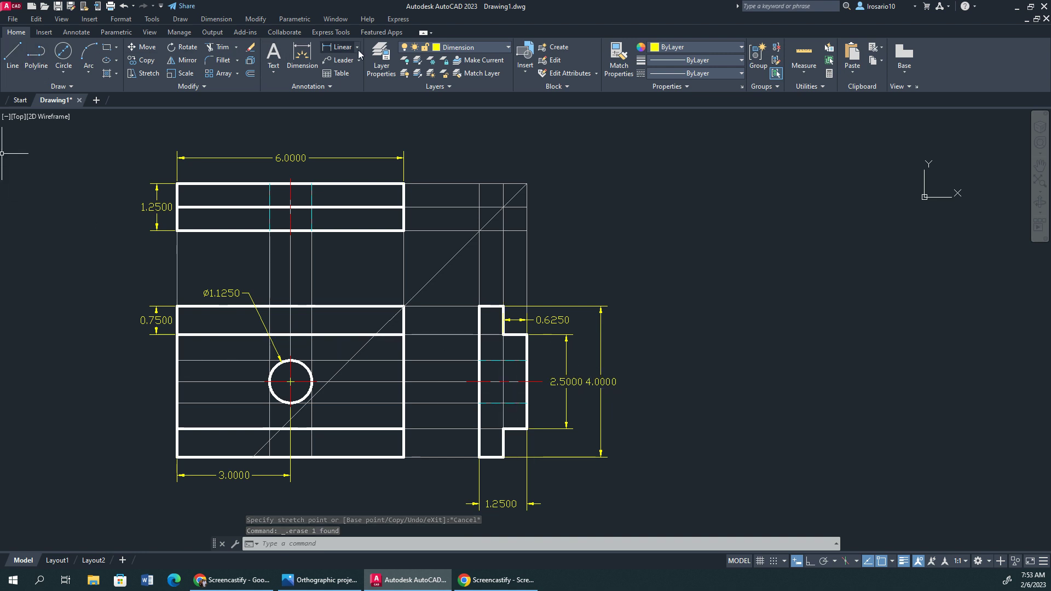
# Step: Dimension the hole centre 2.0000 above the front view's bottom-left corner
pyautogui.click(324, 48)
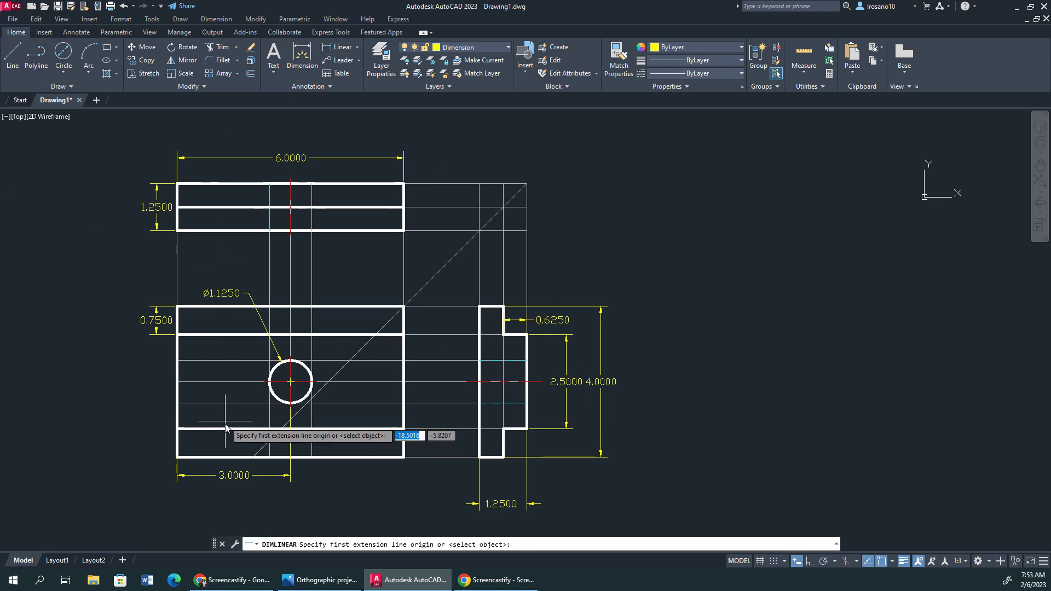
pyautogui.click(177, 456)
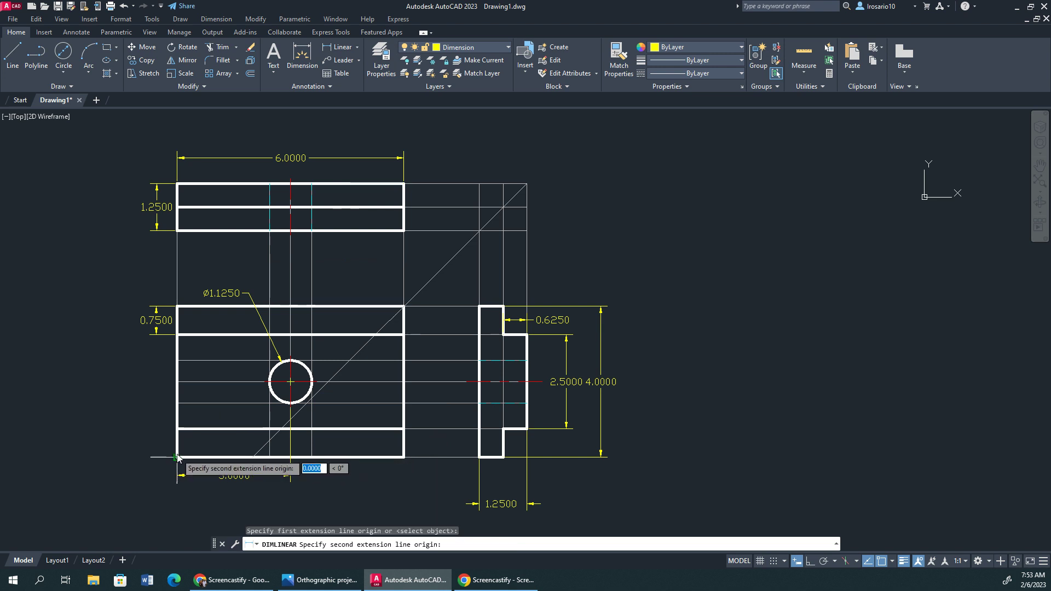
pyautogui.click(177, 382)
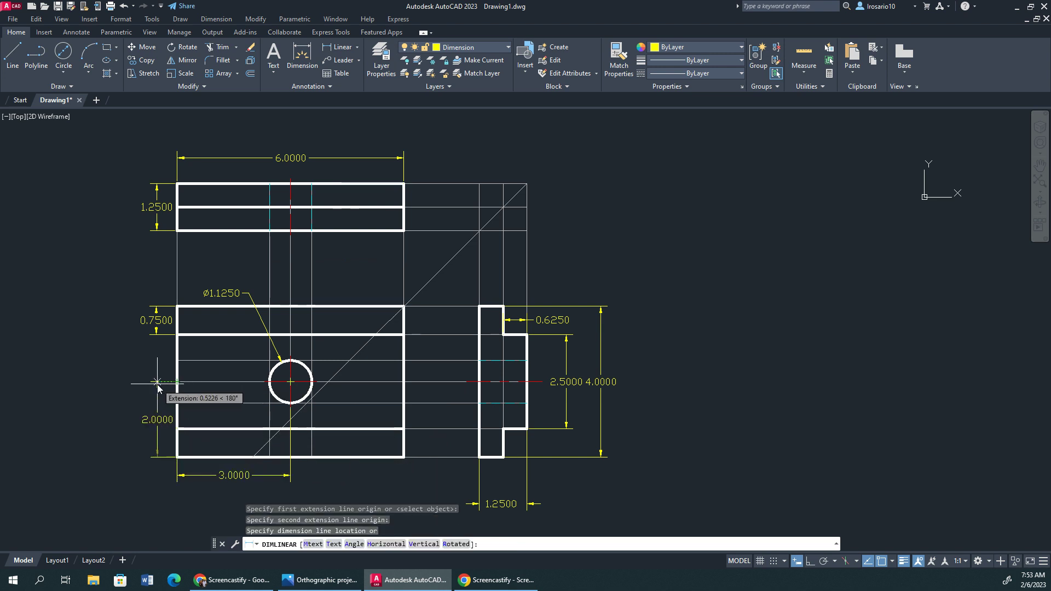
pyautogui.click(157, 385)
pyautogui.press('Escape')
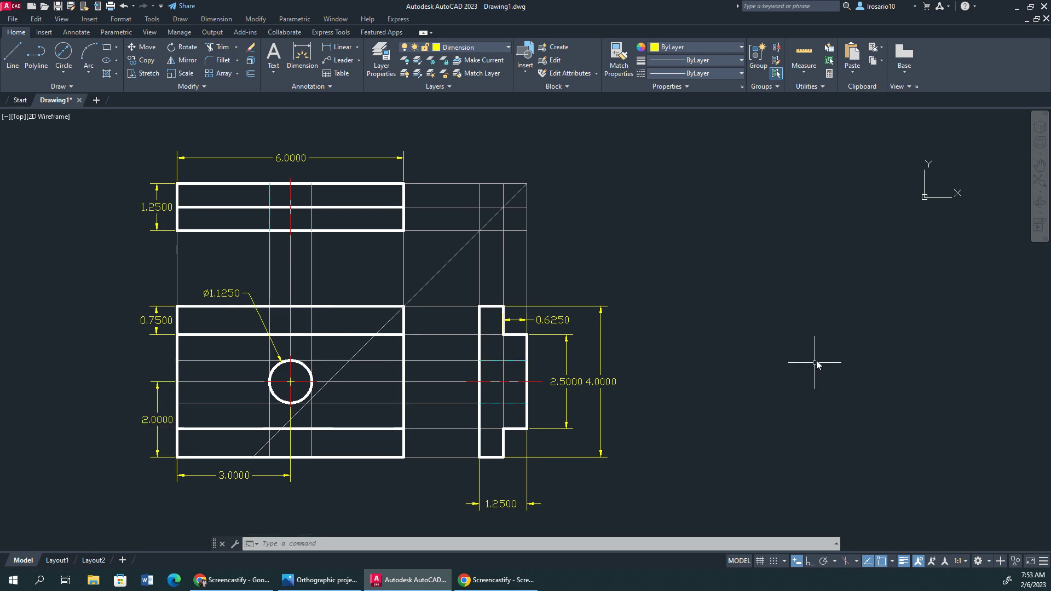
# Step: Move the 1.2500 dimension up closer beneath the side view
pyautogui.moveTo(828, 290); pyautogui.dragTo(805, 293, button='middle')
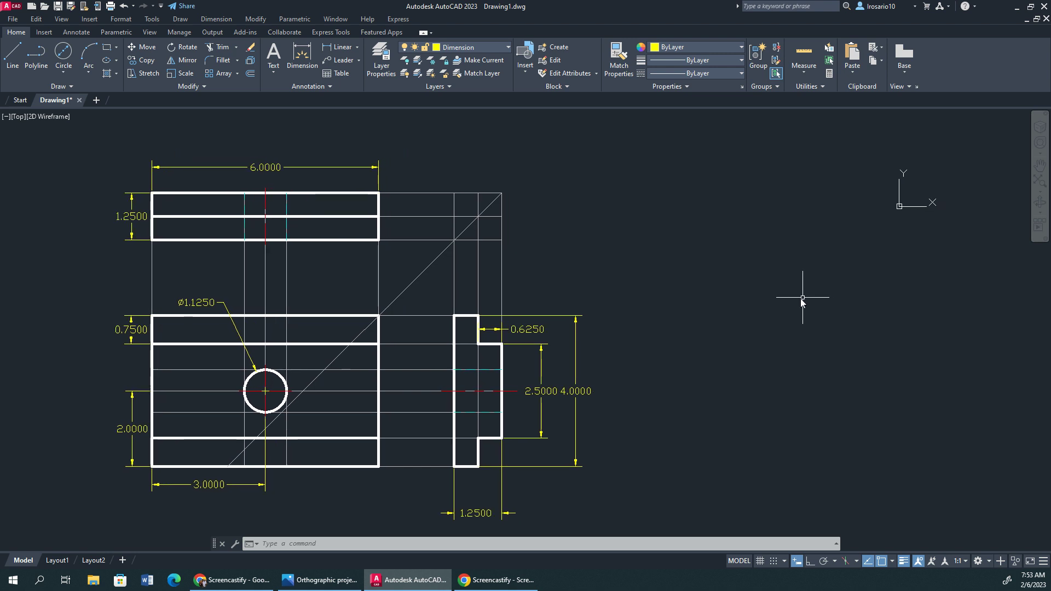
pyautogui.click(474, 501)
pyautogui.click(471, 511)
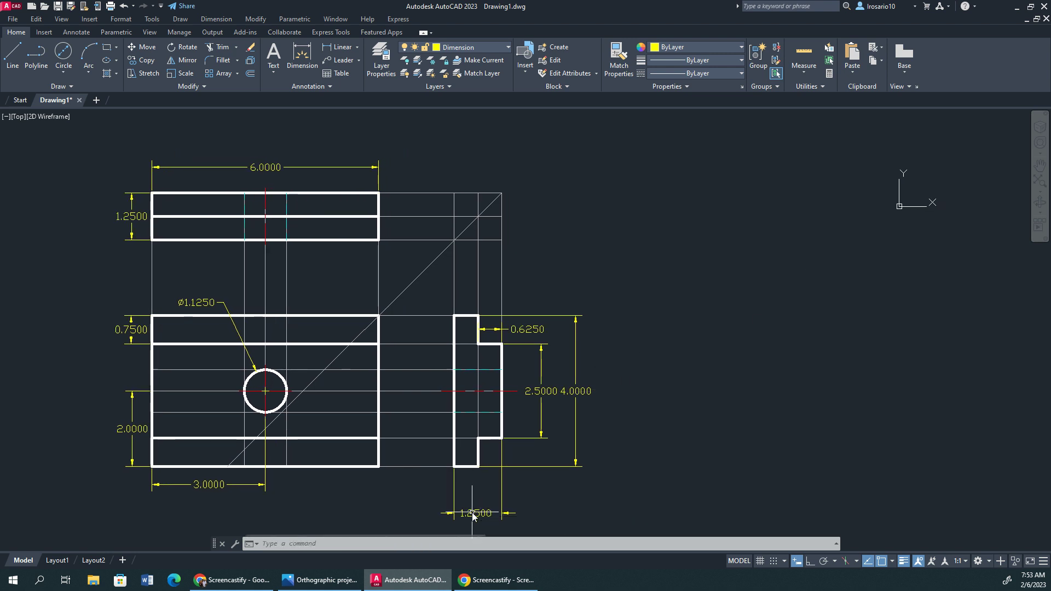
pyautogui.click(476, 513)
pyautogui.rightClick(479, 485)
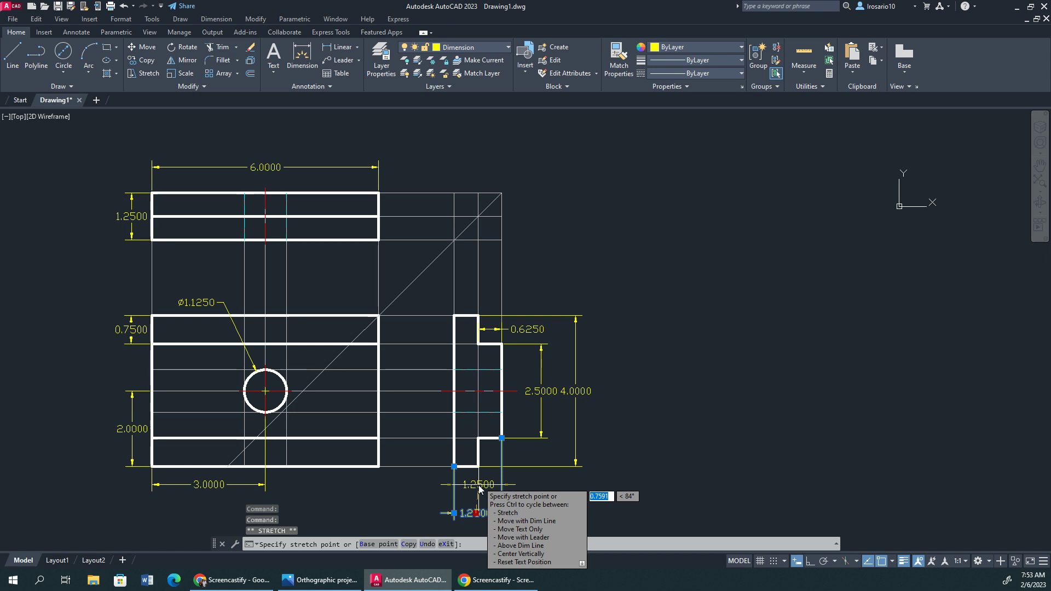
pyautogui.click(504, 462)
pyautogui.press('Escape')
pyautogui.press('Escape')
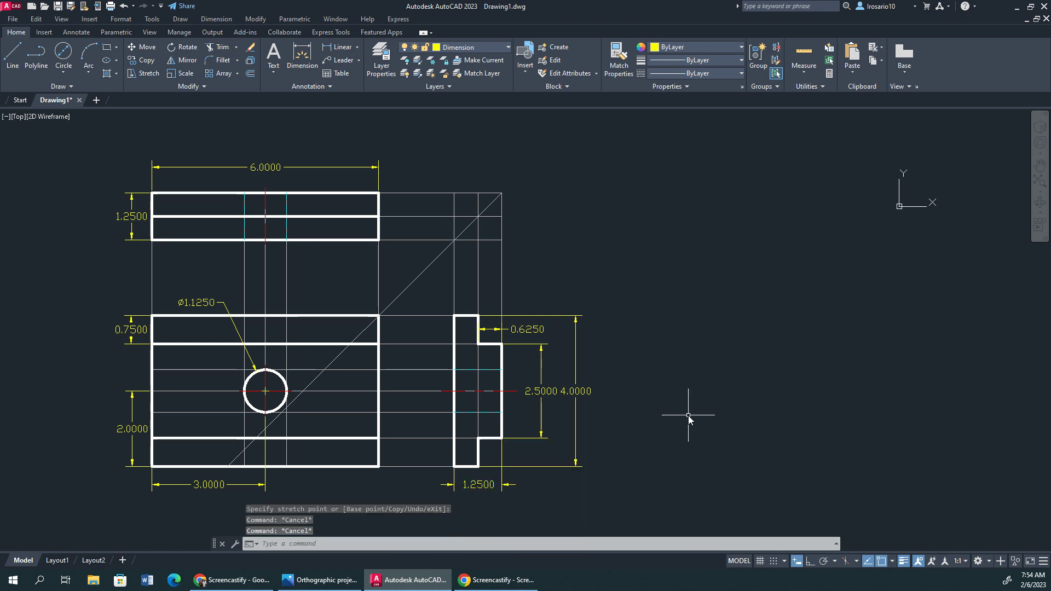
# Step: Open the Dimension Style Manager with DIMSTY and make Standard the current style
pyautogui.write('dimsty')
pyautogui.press('Return')
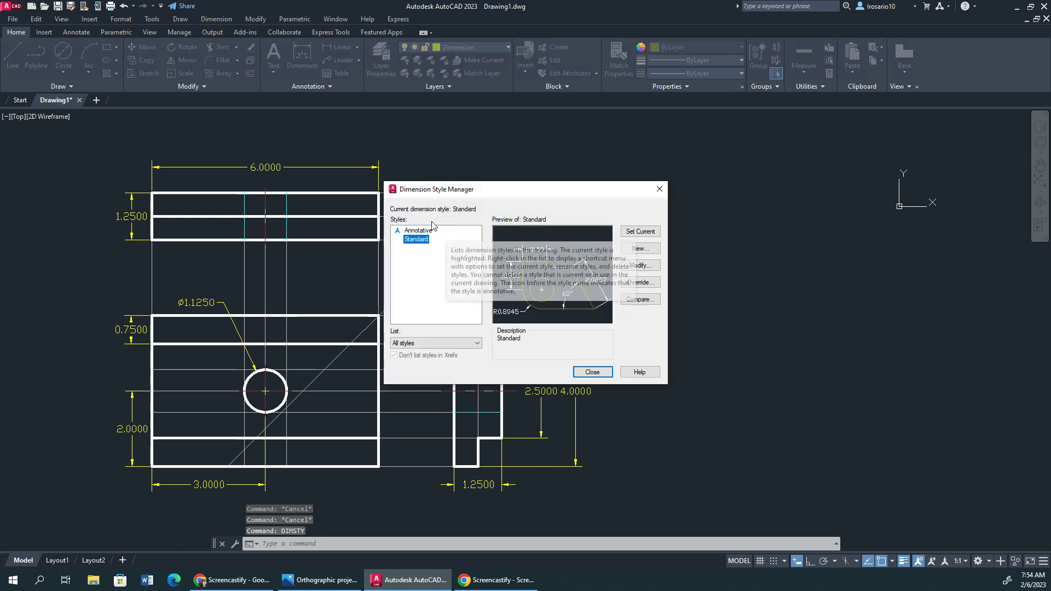
pyautogui.click(655, 235)
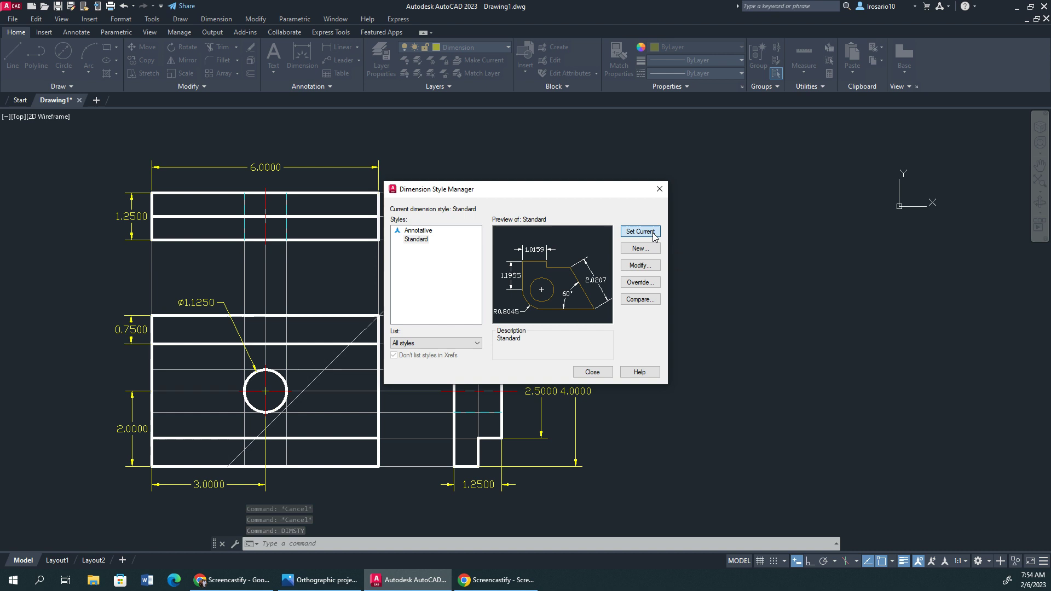
pyautogui.click(417, 241)
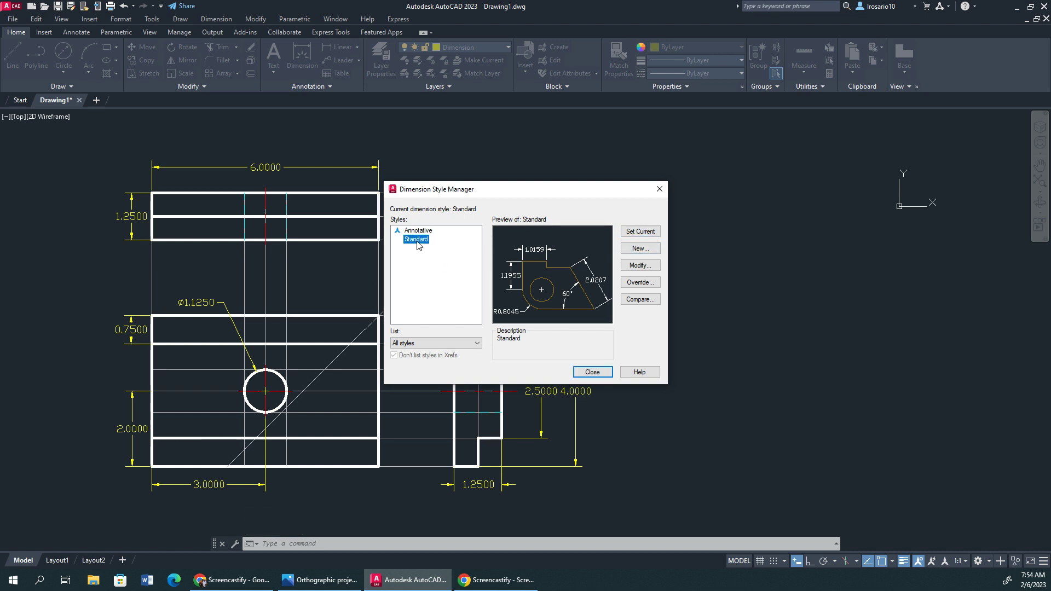
pyautogui.click(635, 267)
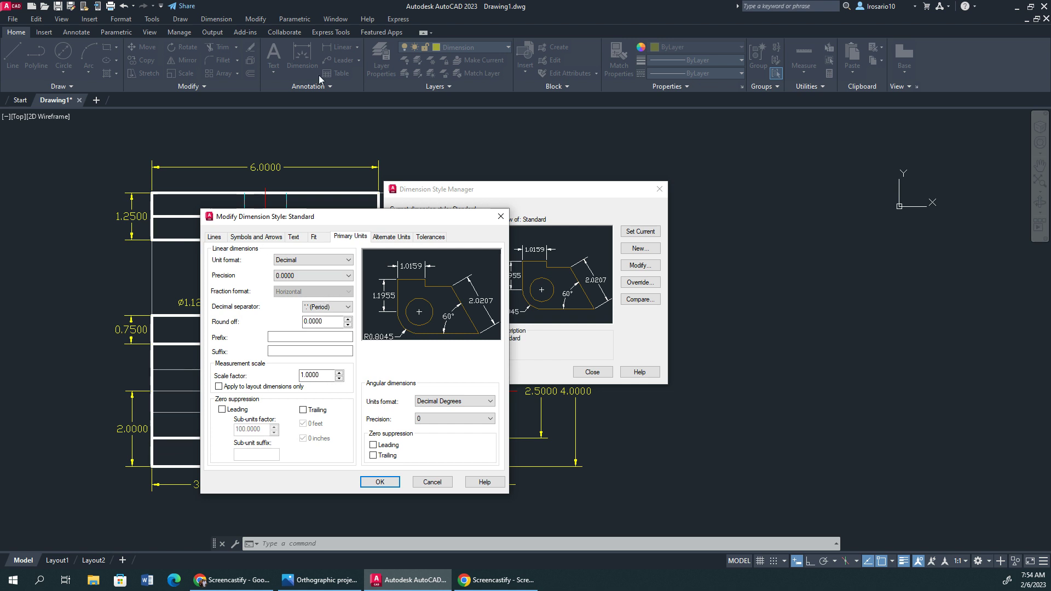
pyautogui.click(501, 217)
pyautogui.moveTo(510, 196); pyautogui.dragTo(729, 184)
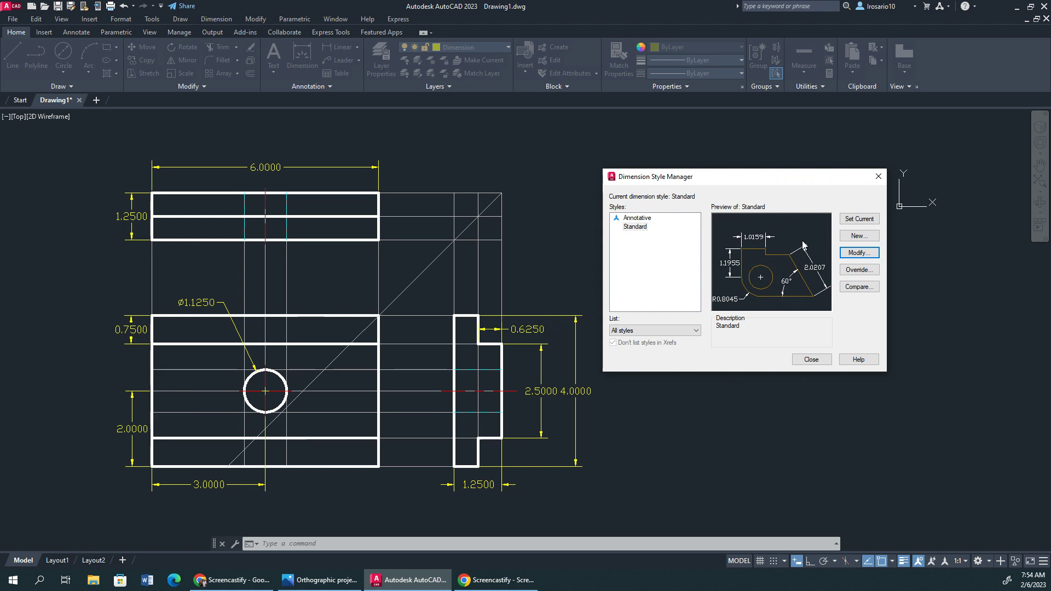
# Step: Set the Standard style's linear dimension precision to 0.000
pyautogui.click(842, 256)
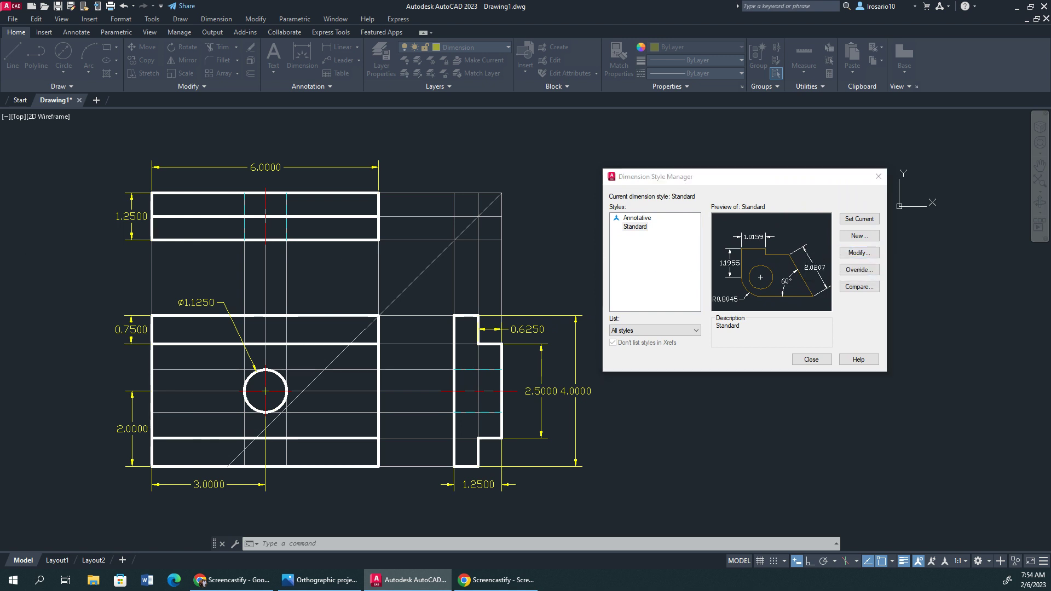
pyautogui.click(356, 243)
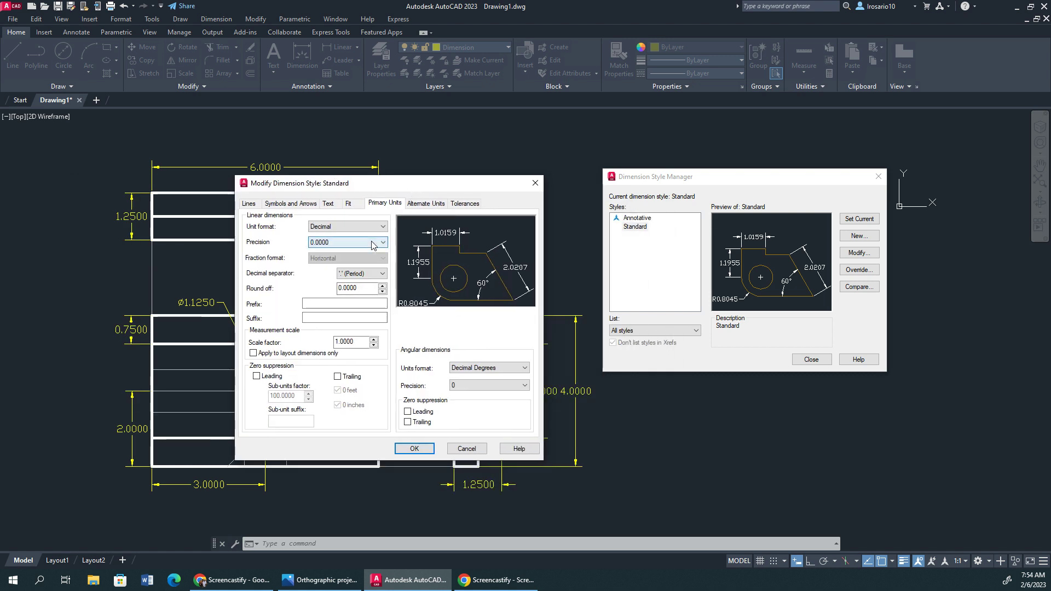
pyautogui.click(351, 273)
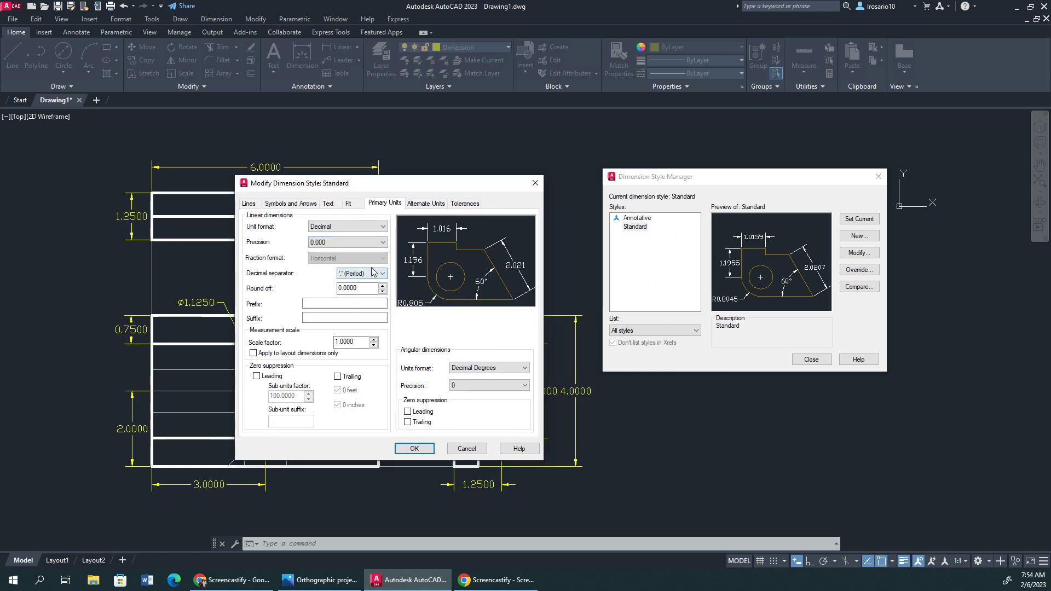
pyautogui.click(427, 450)
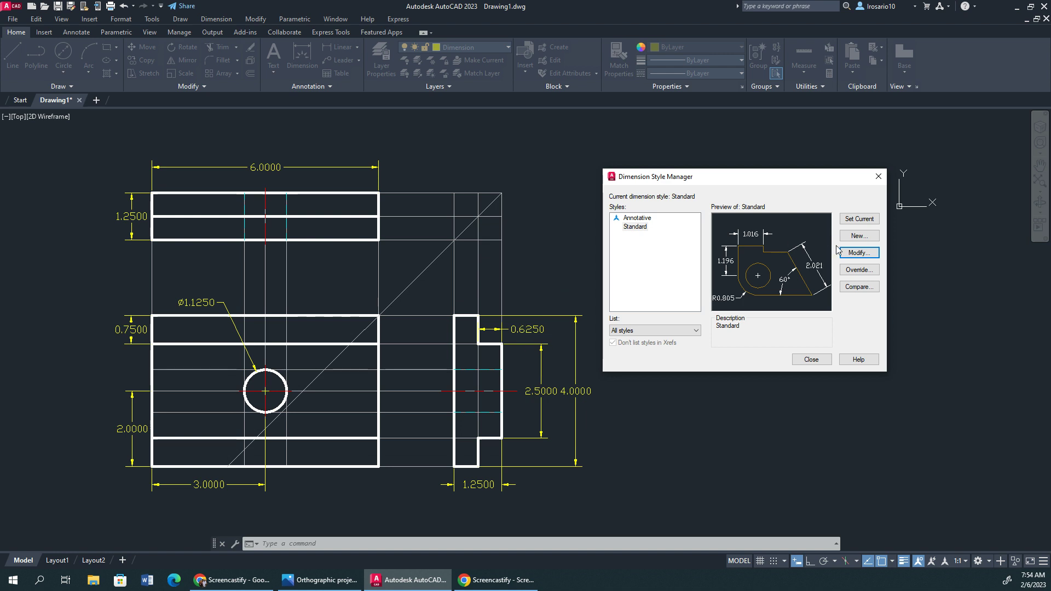
# Step: Suppress leading zeros in the Standard style and close the Dimension Style Manager
pyautogui.click(853, 253)
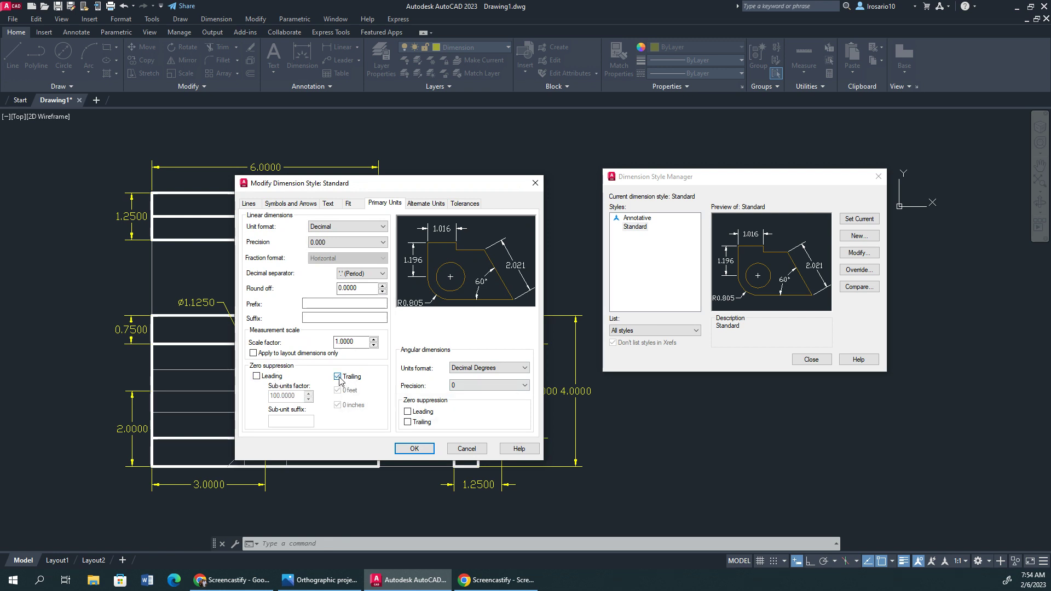
pyautogui.click(257, 377)
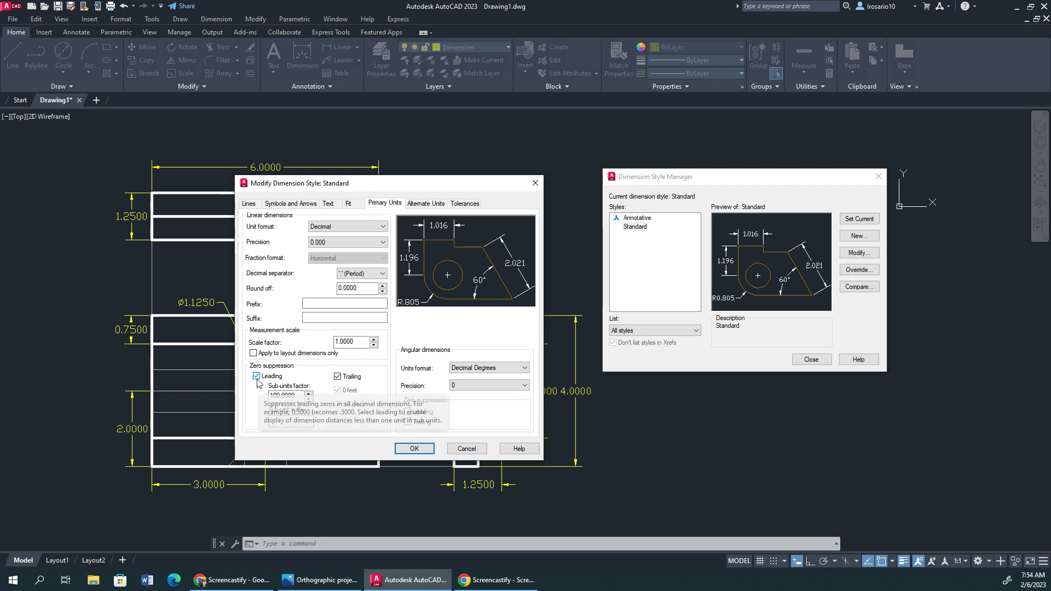
pyautogui.click(414, 449)
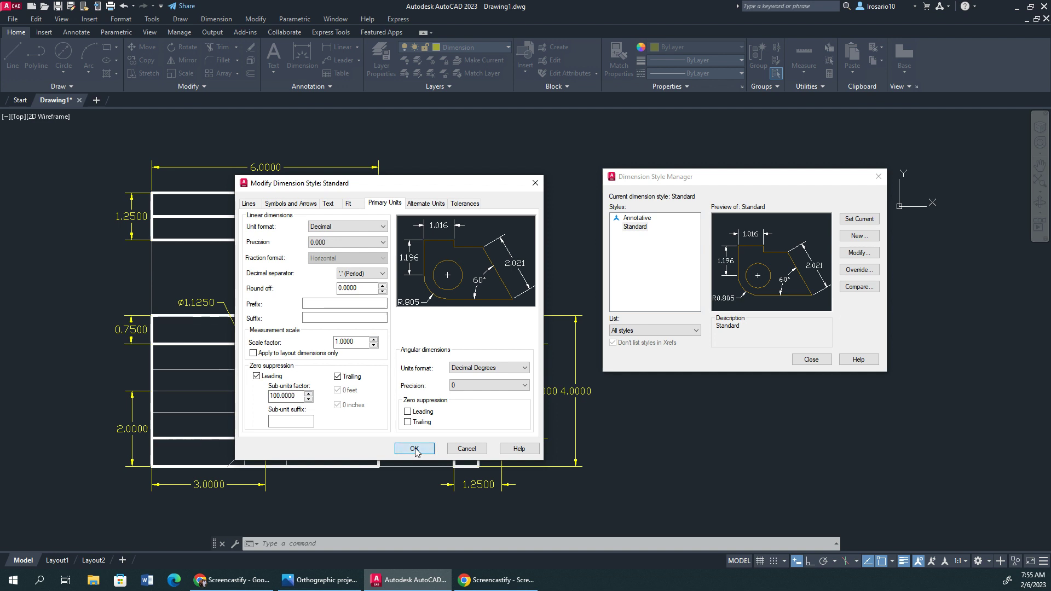
pyautogui.click(811, 360)
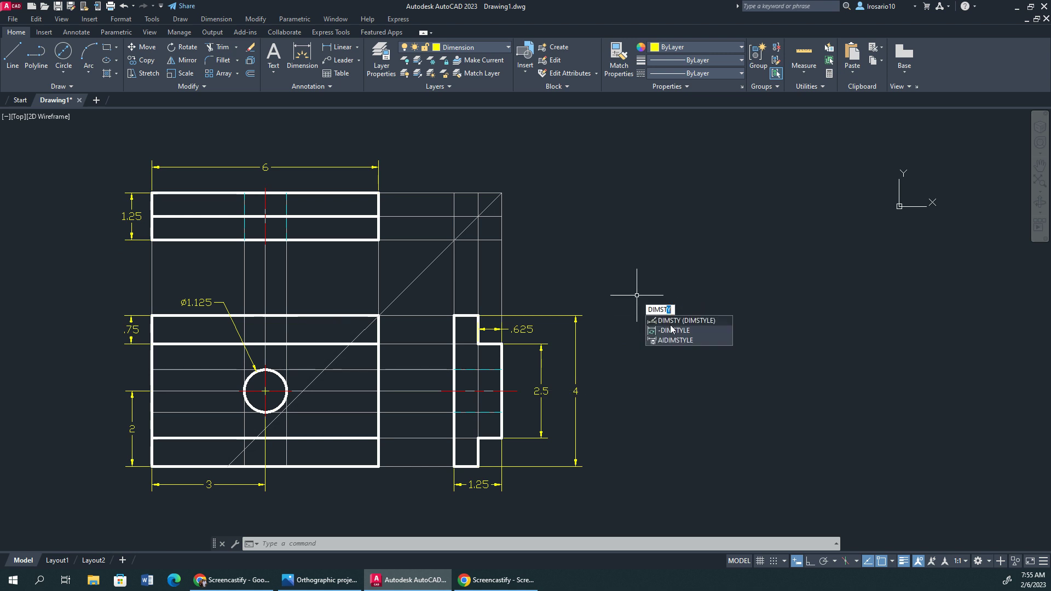
pyautogui.press('Return')
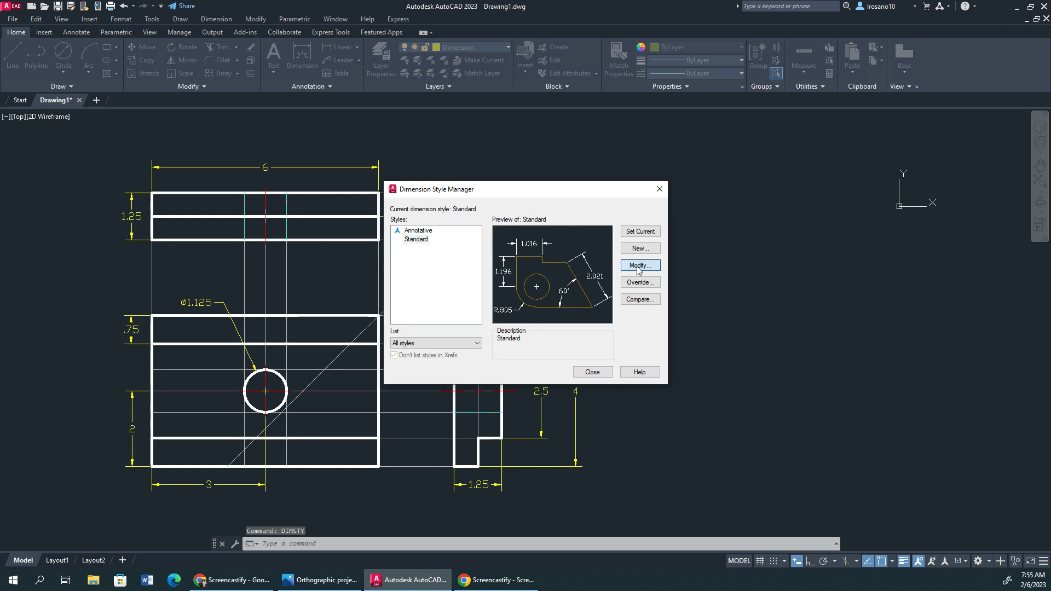
pyautogui.click(640, 265)
pyautogui.click(336, 230)
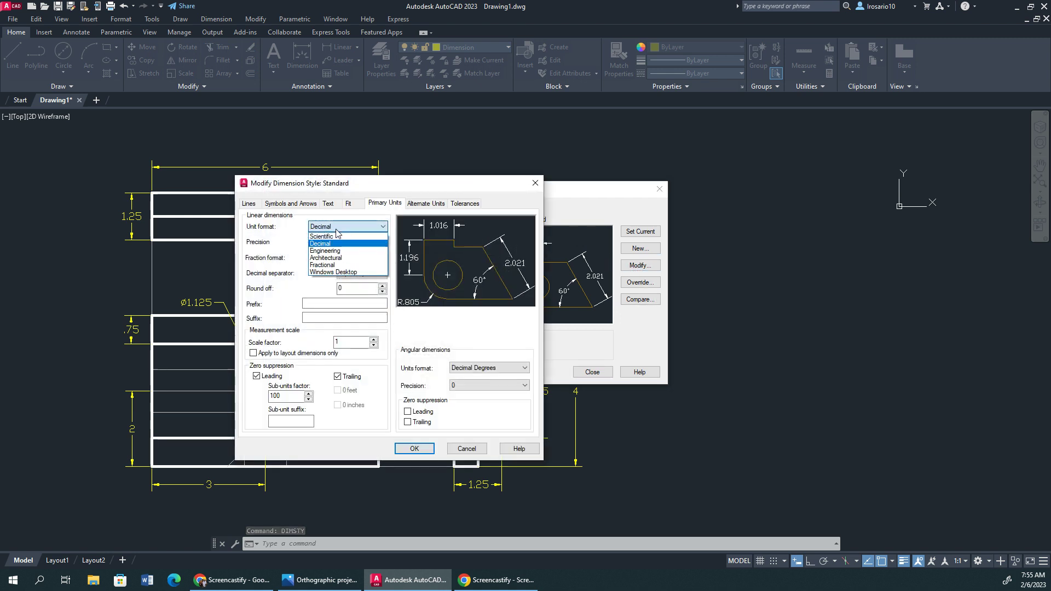
pyautogui.click(331, 265)
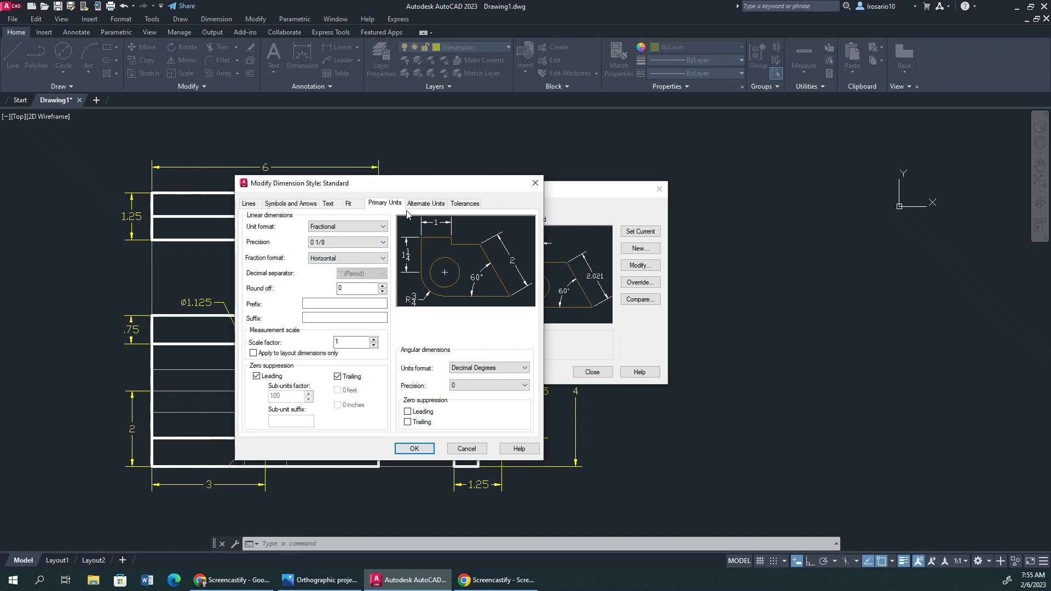
pyautogui.click(415, 448)
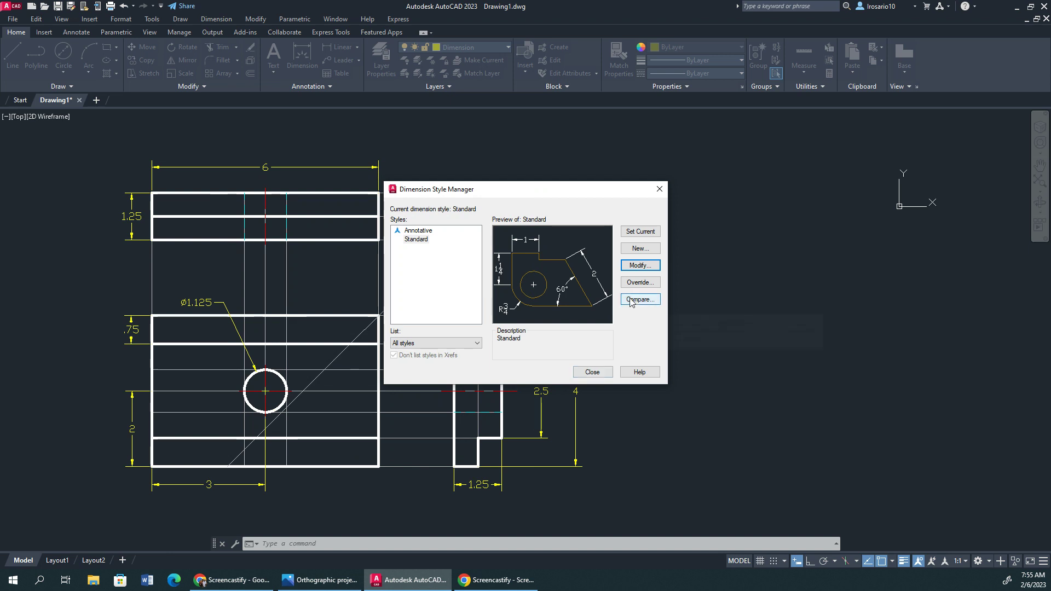
pyautogui.click(592, 372)
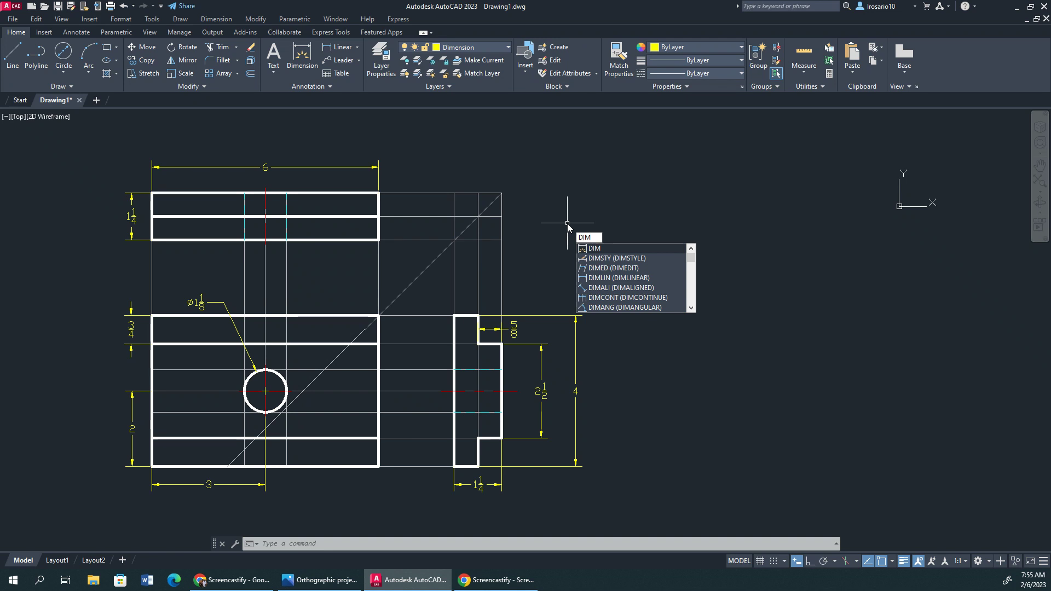
pyautogui.click(617, 256)
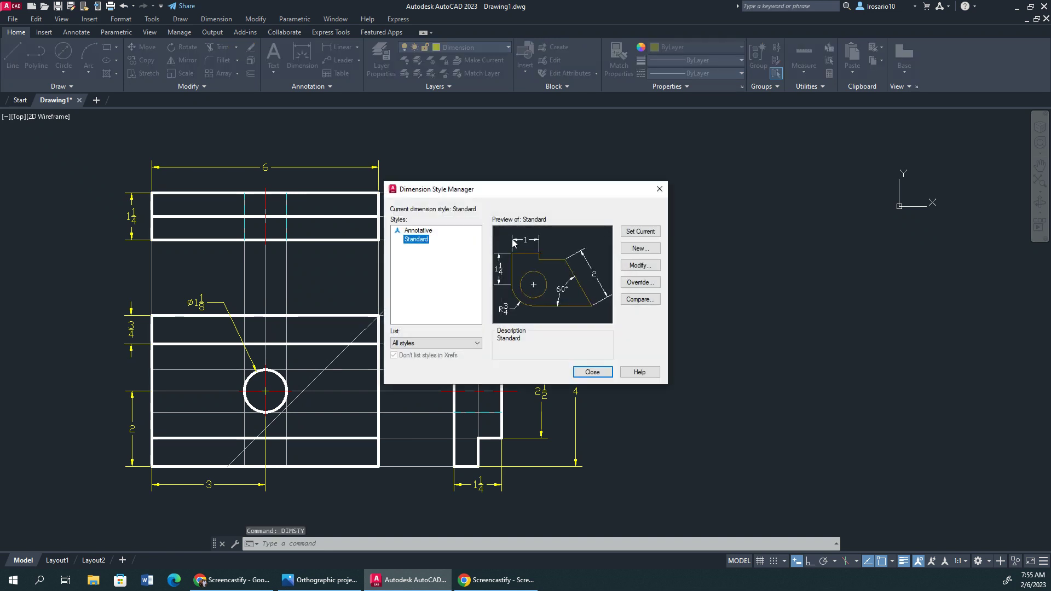
pyautogui.click(649, 266)
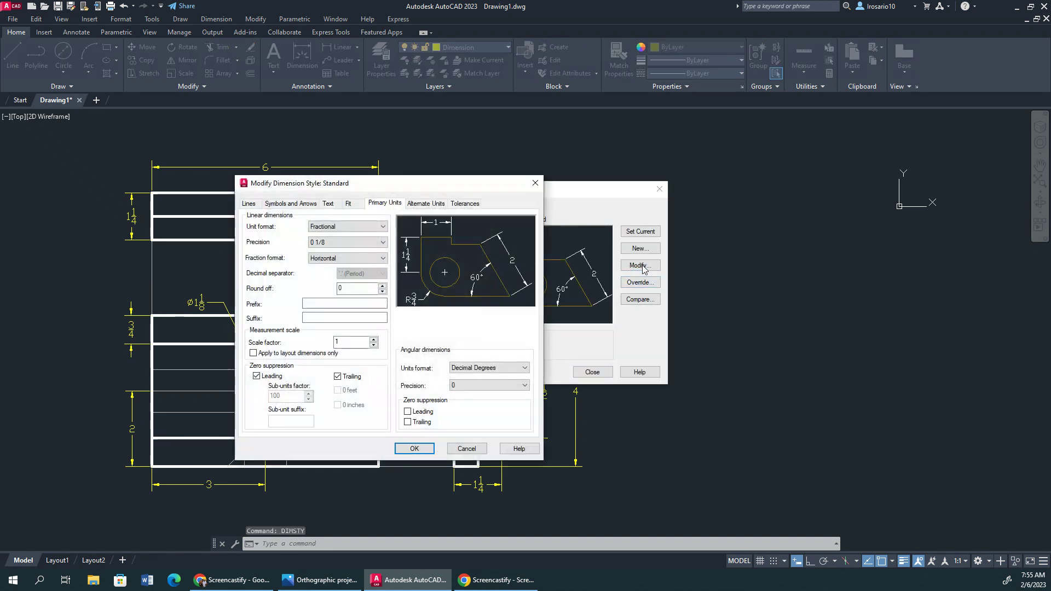
pyautogui.click(368, 227)
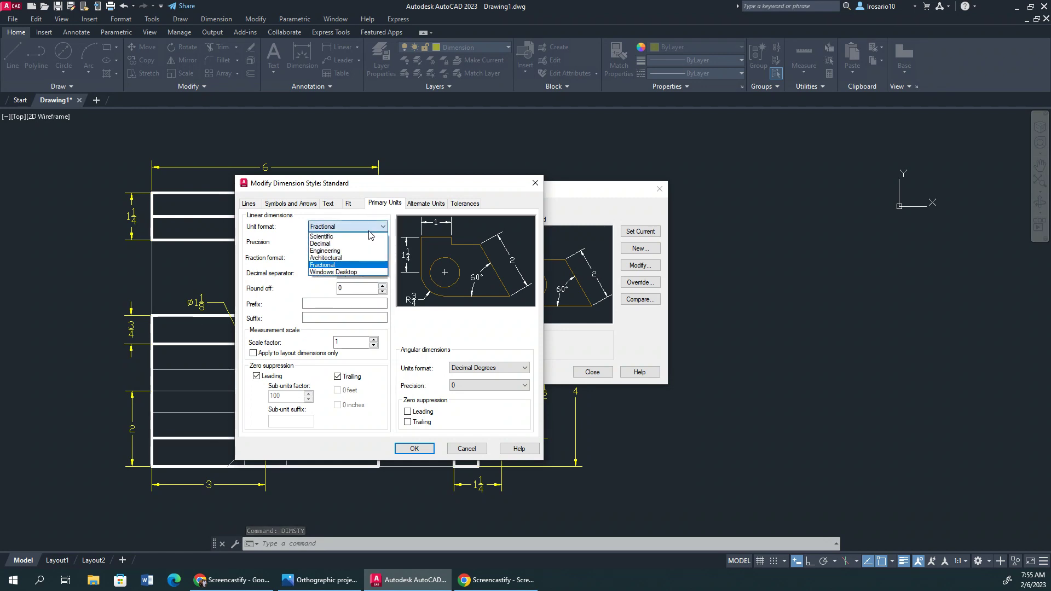
pyautogui.click(335, 244)
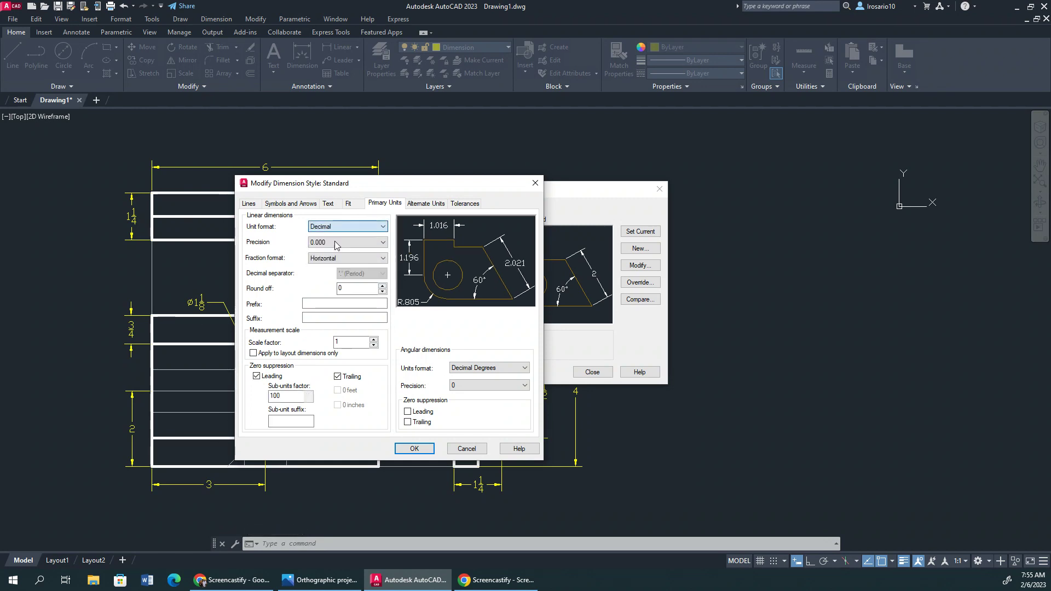
pyautogui.click(426, 448)
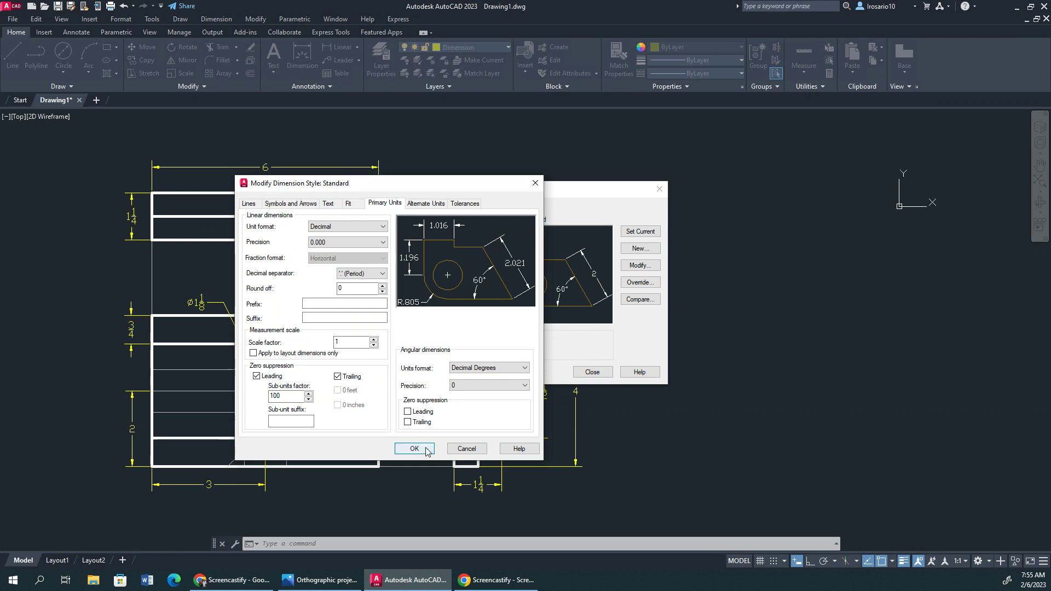
pyautogui.click(586, 371)
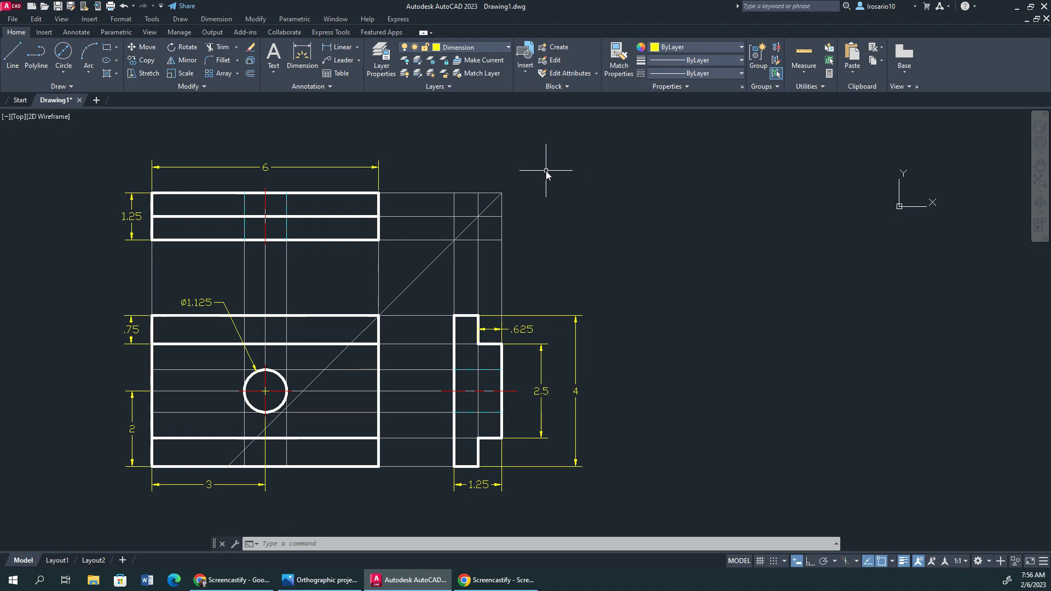
pyautogui.moveTo(549, 164)
pyautogui.mouseDown(button='middle')
pyautogui.moveTo(509, 201)
pyautogui.moveTo(487, 198)
pyautogui.mouseUp(button='middle')
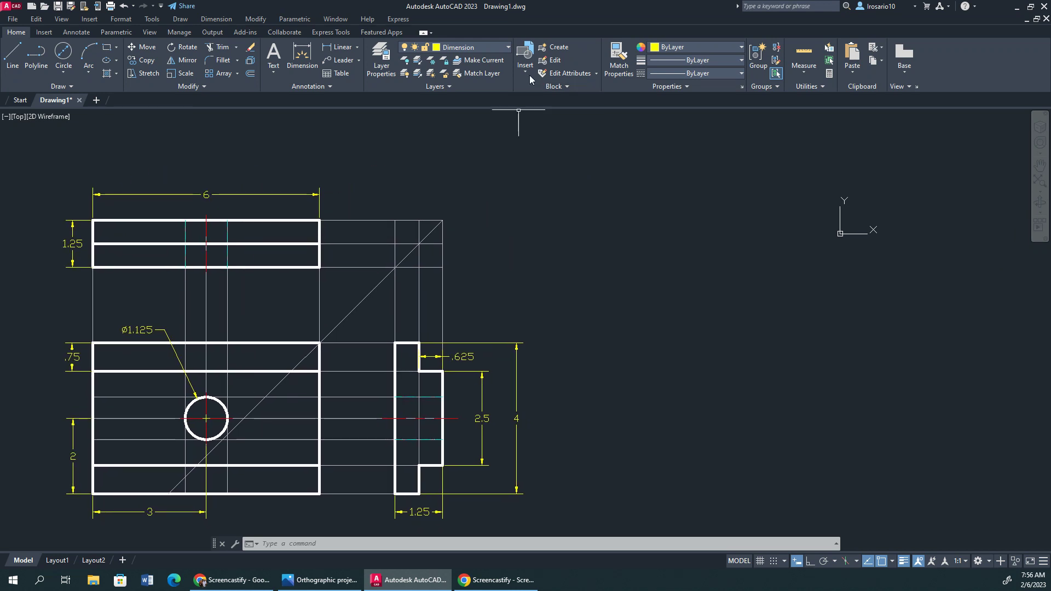
# Step: Make Construction the current layer and turn on Ortho and left-isoplane isometric drafting
pyautogui.click(497, 47)
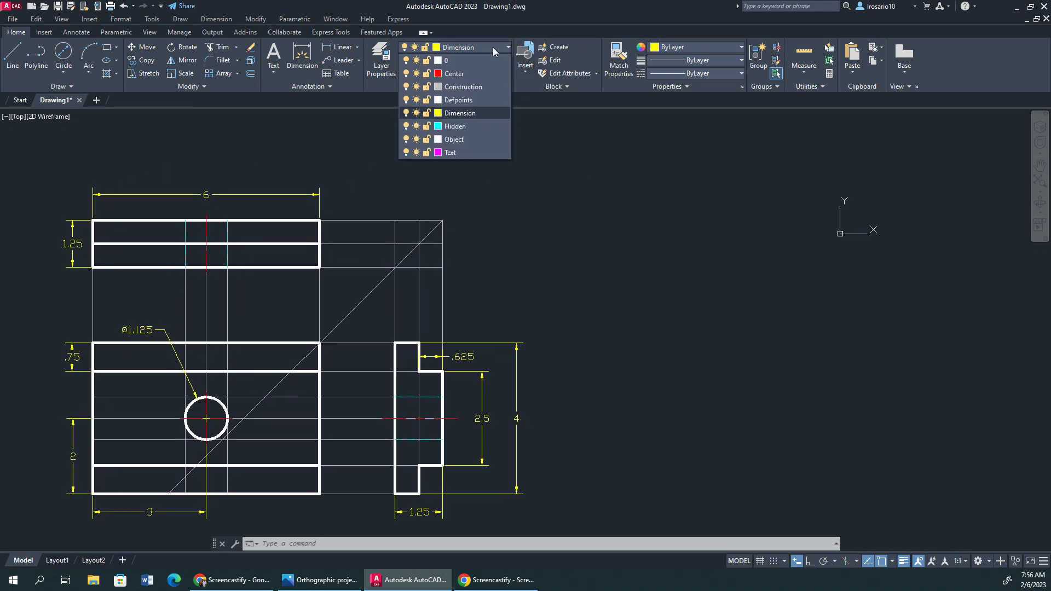
pyautogui.click(475, 87)
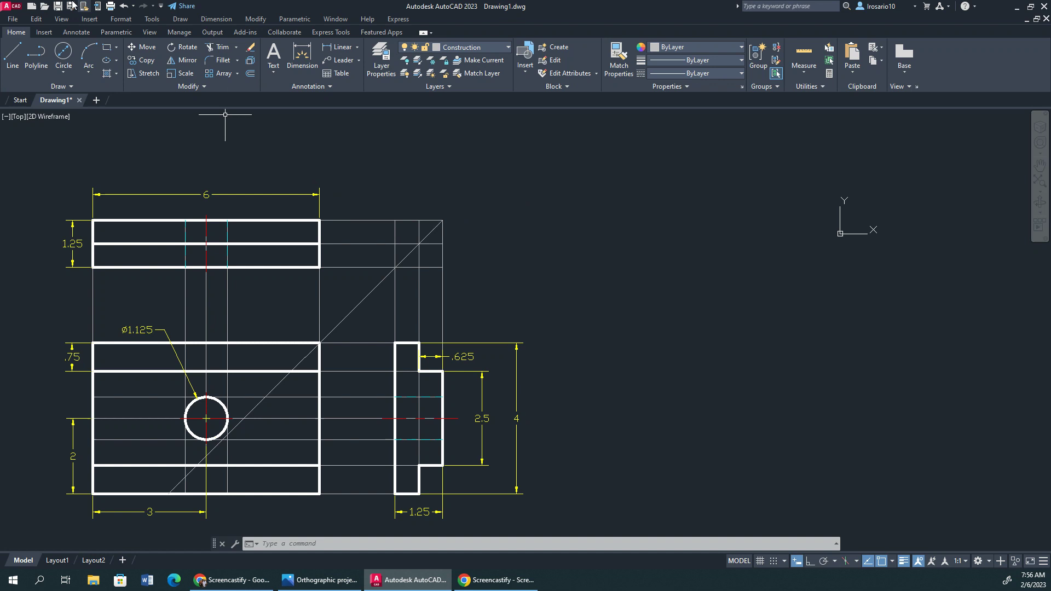
pyautogui.scroll(-5, 258, 145)
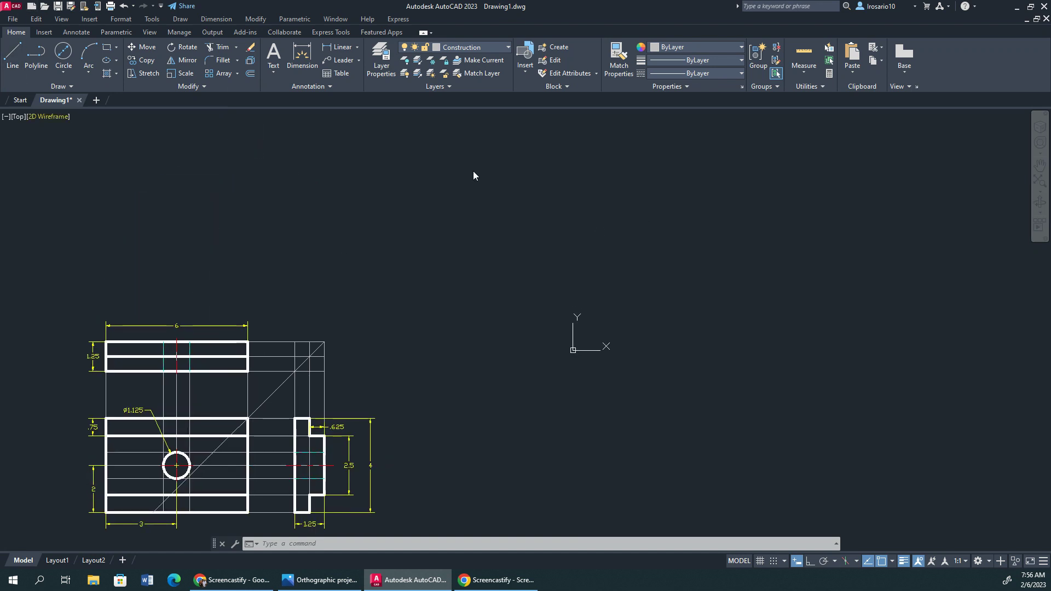
pyautogui.click(812, 561)
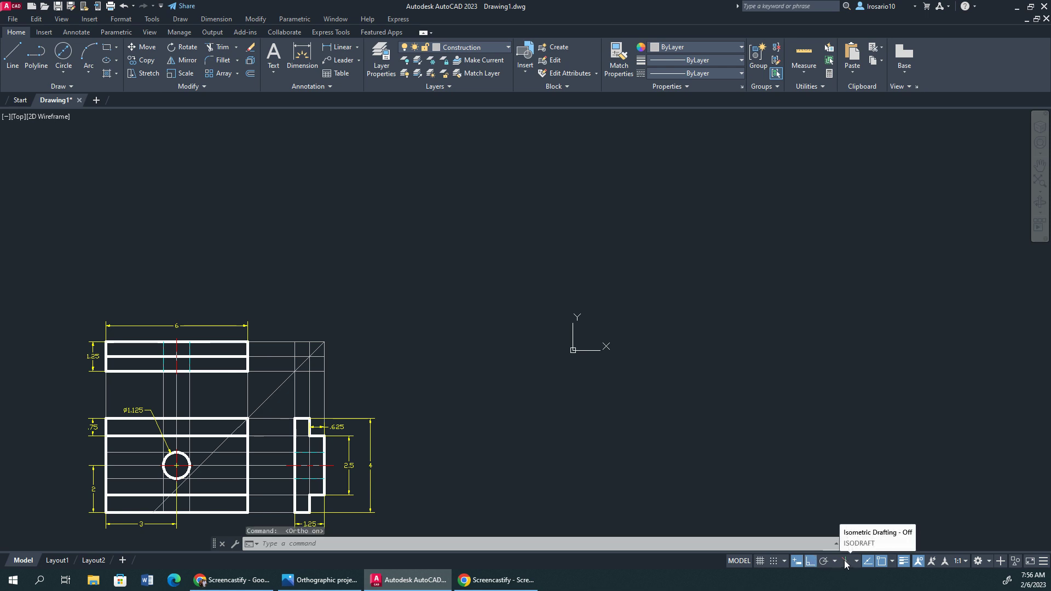
pyautogui.click(846, 562)
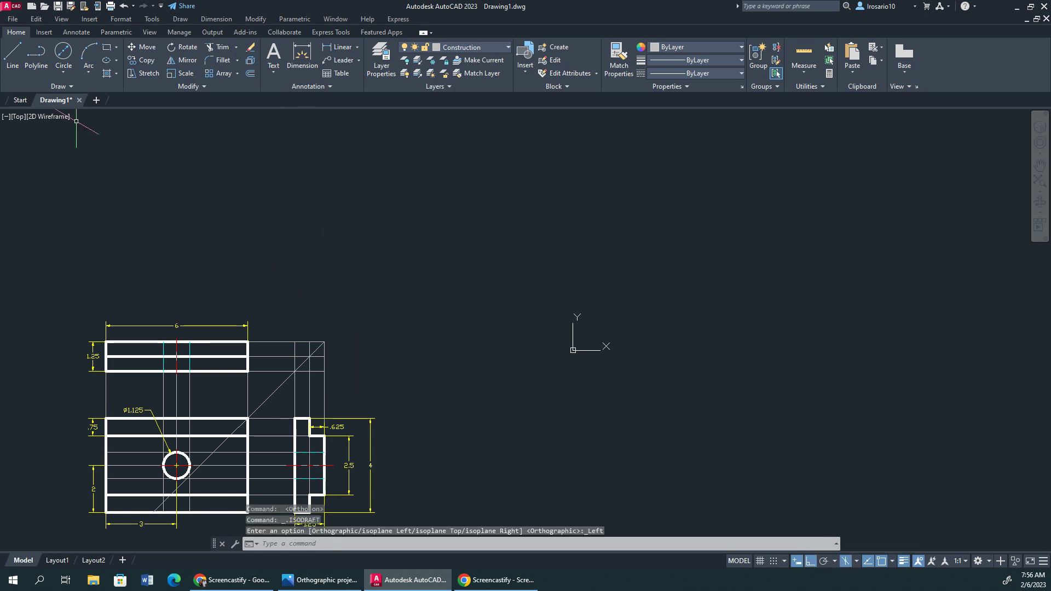
# Step: Draw a 6 by 4 isometric face outline from the projection-line corner
pyautogui.click(12, 55)
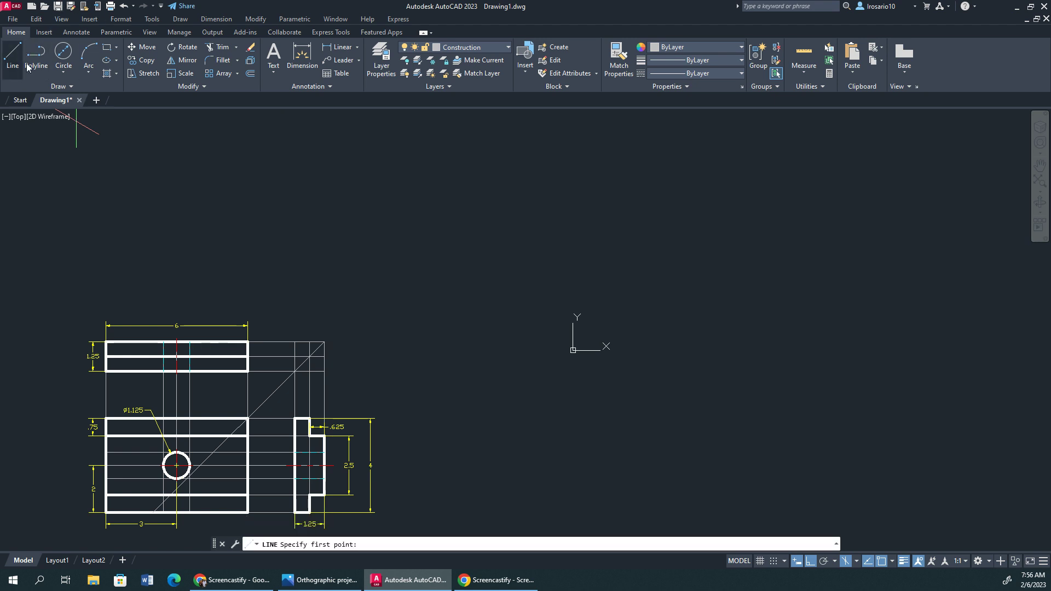
pyautogui.click(324, 342)
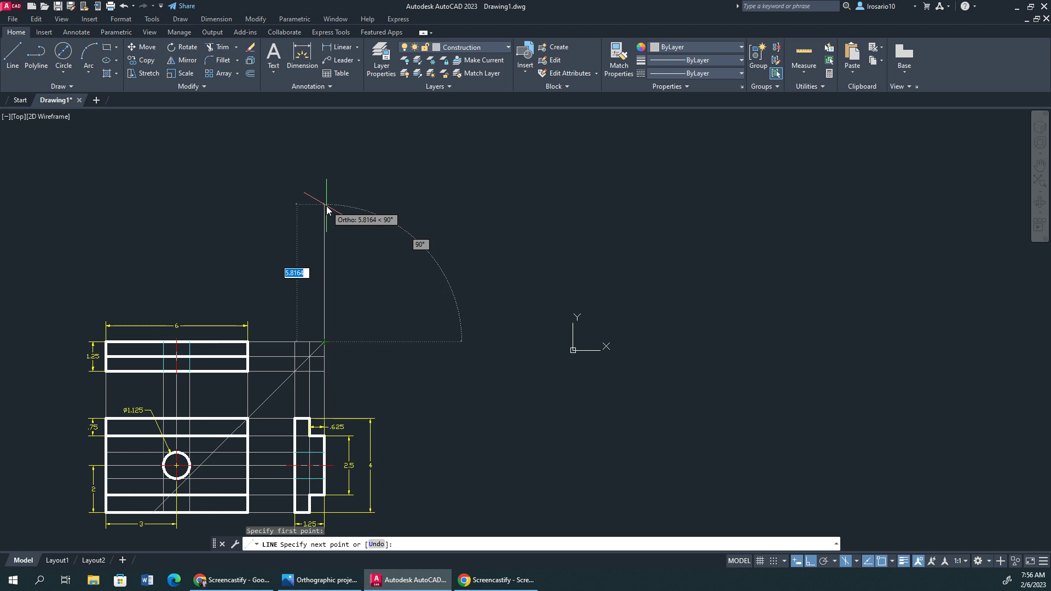
pyautogui.write('4')
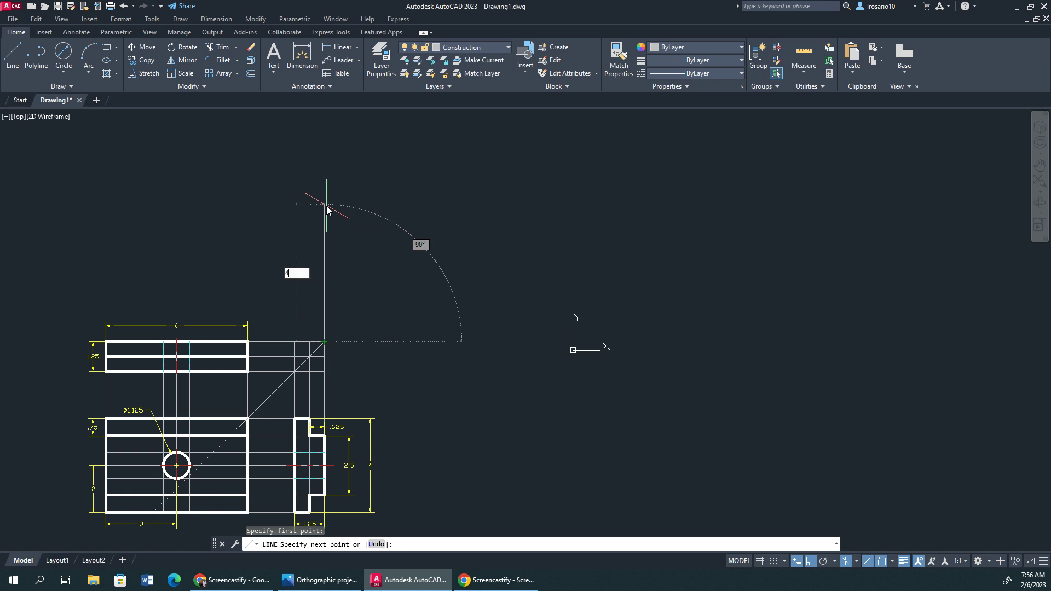
pyautogui.press('Return')
pyautogui.press('F5')
pyautogui.press('F5')
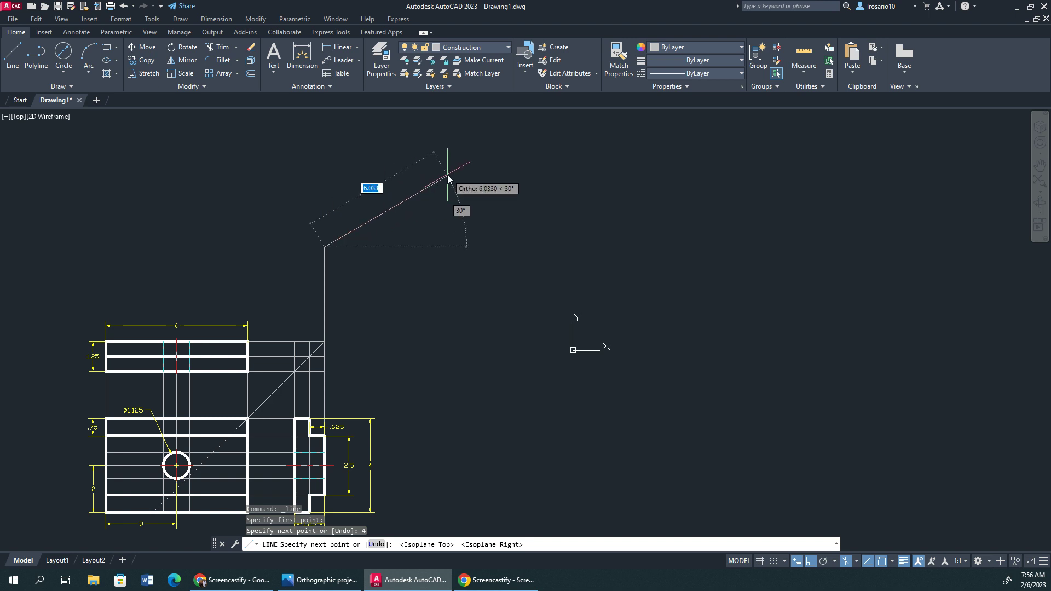
pyautogui.write('6')
pyautogui.press('Return')
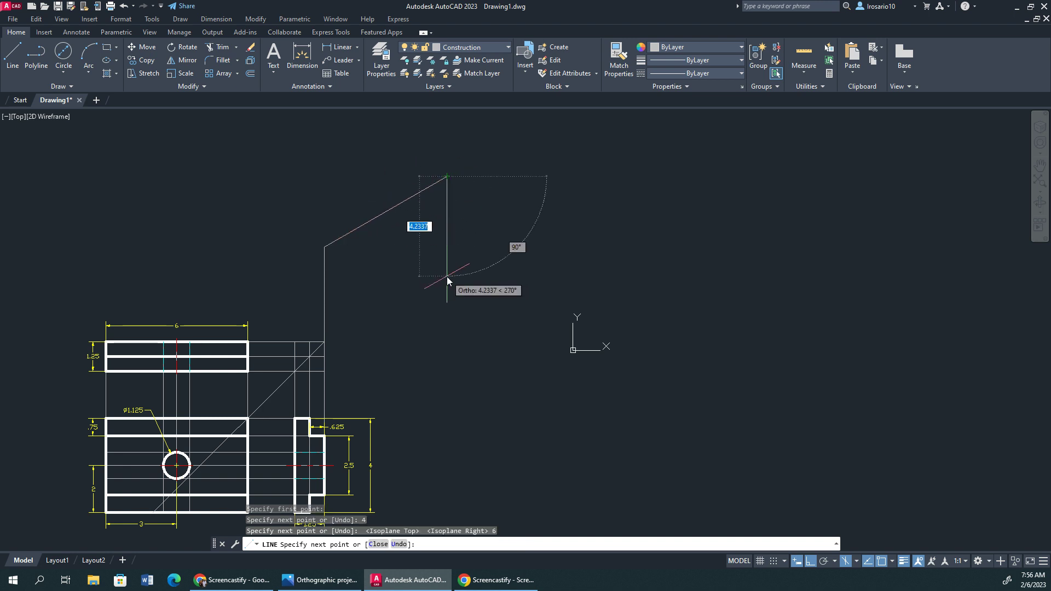
pyautogui.write('4')
pyautogui.press('Return')
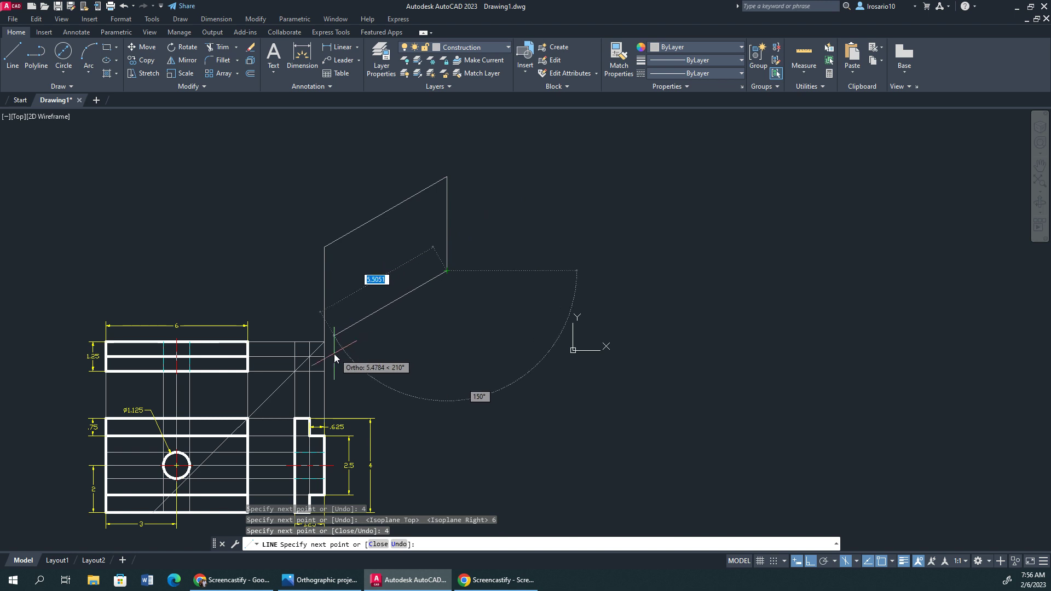
pyautogui.click(324, 342)
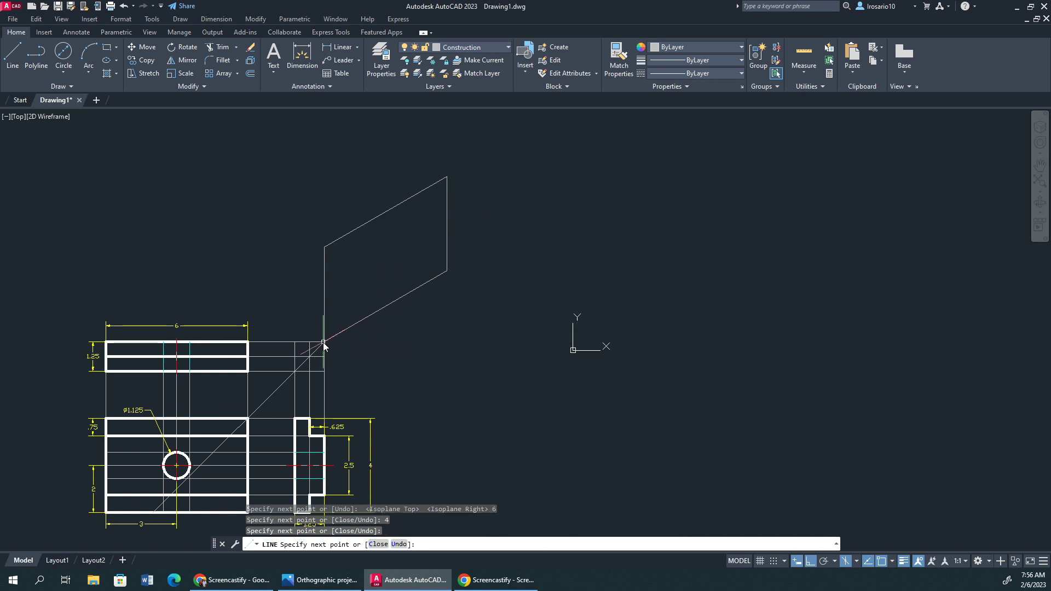
pyautogui.press('Return')
# Step: Add a 1.25-deep edge and a 4-unit vertical edge from the face's upper-left corner
pyautogui.click(13, 54)
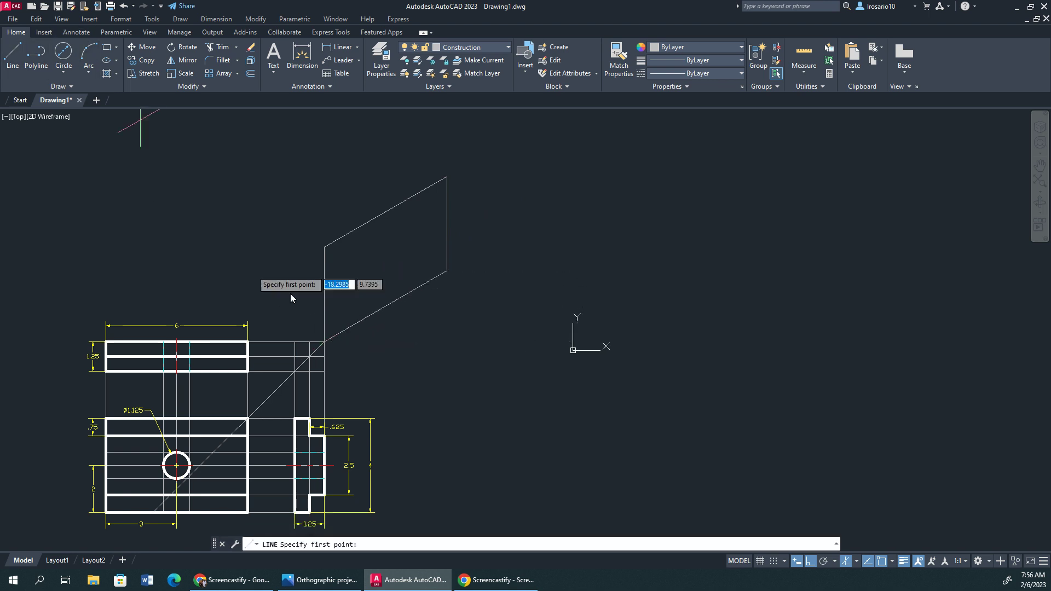
pyautogui.click(326, 247)
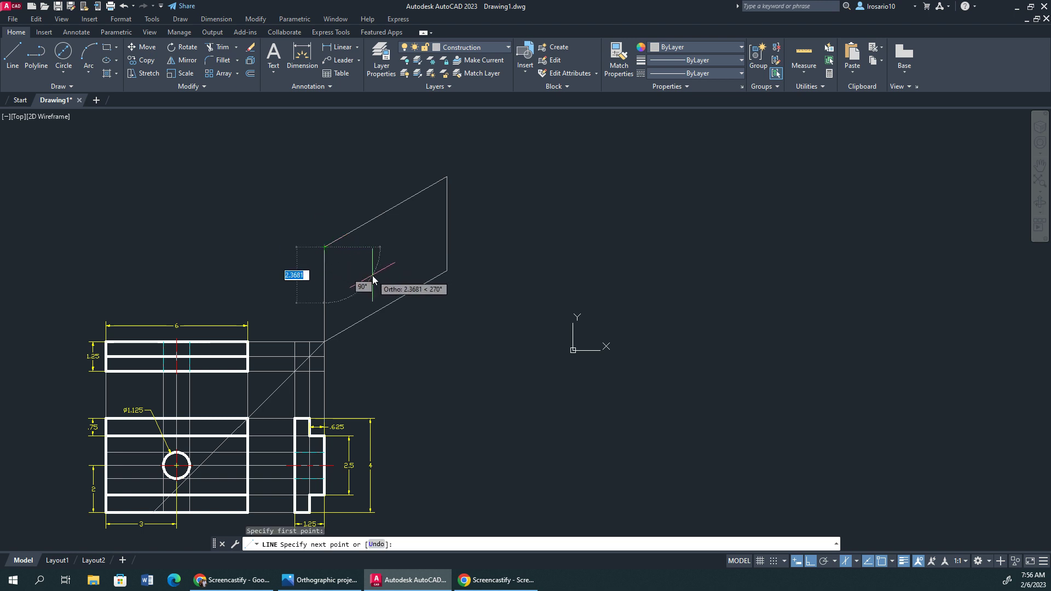
pyautogui.press('F5')
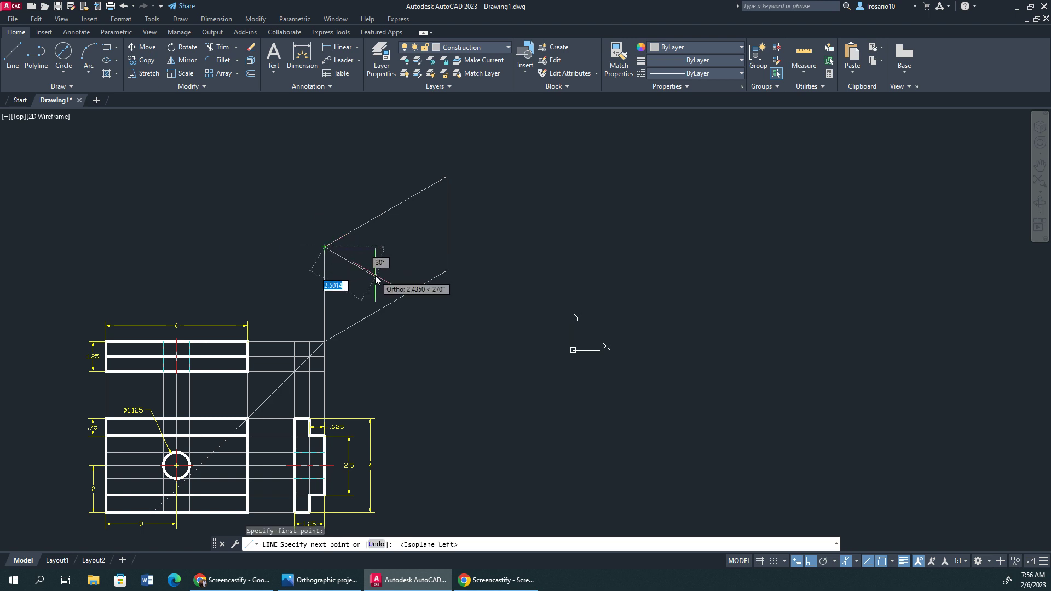
pyautogui.write('1.25')
pyautogui.press('Return')
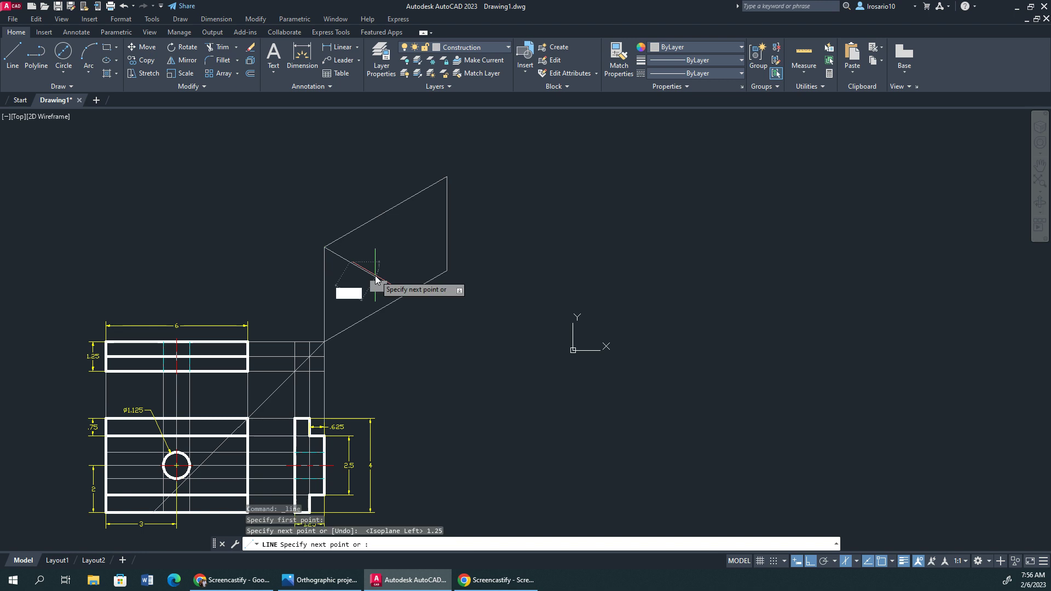
pyautogui.write('4')
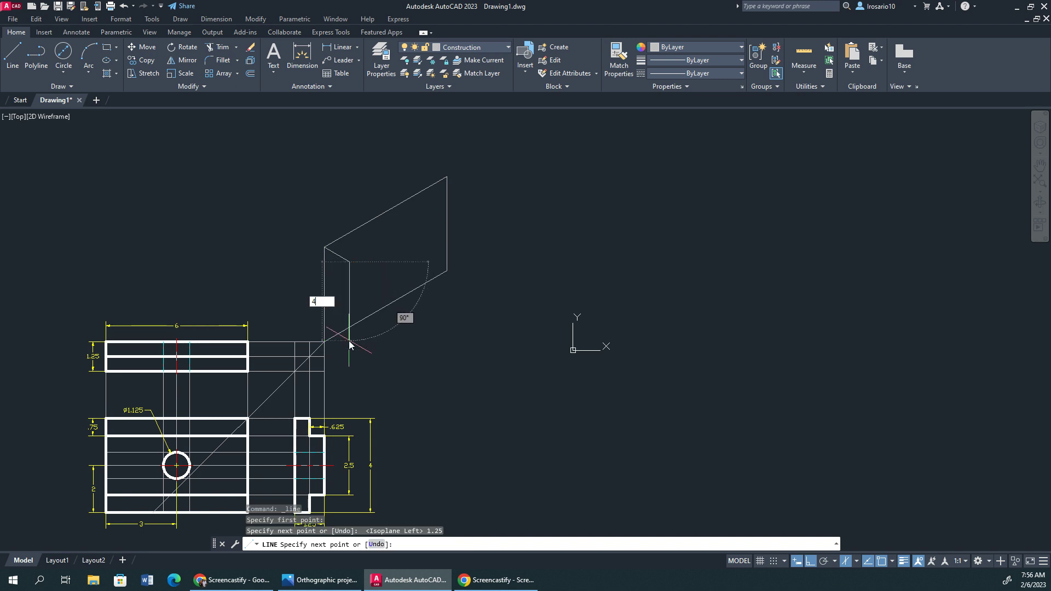
pyautogui.press('Return')
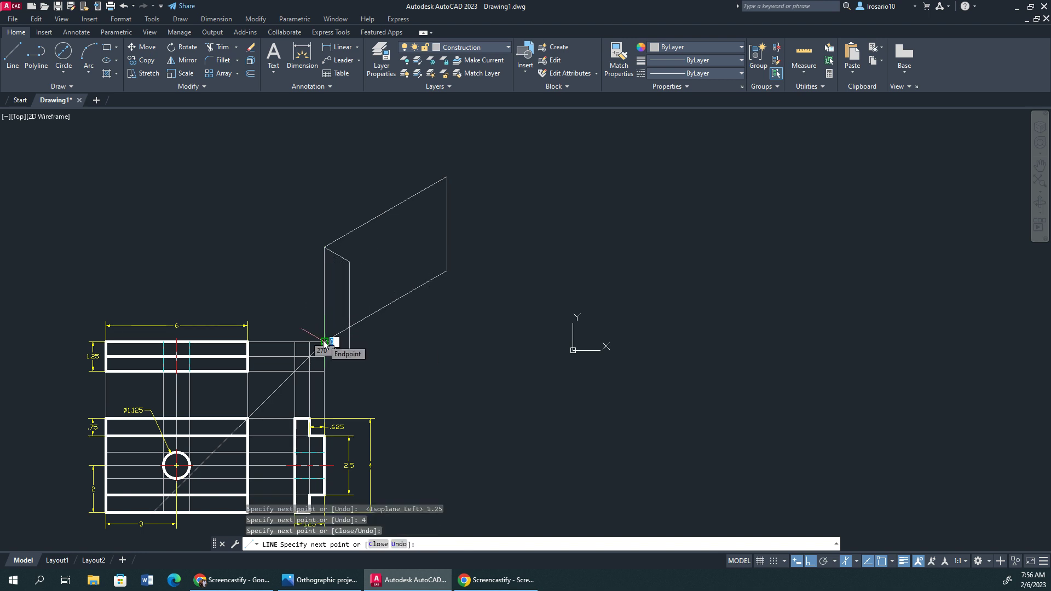
pyautogui.press('Escape')
# Step: Draw the opposite 6-unit 30° edge and 4-unit vertical, closing at the box corner
pyautogui.press('F5')
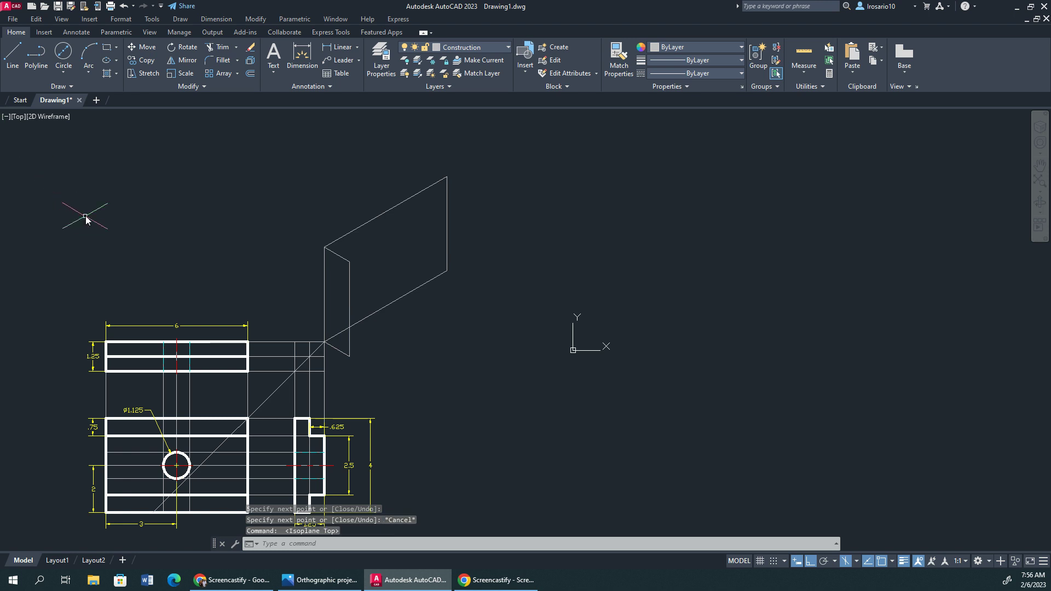
pyautogui.press('F5')
pyautogui.click(13, 53)
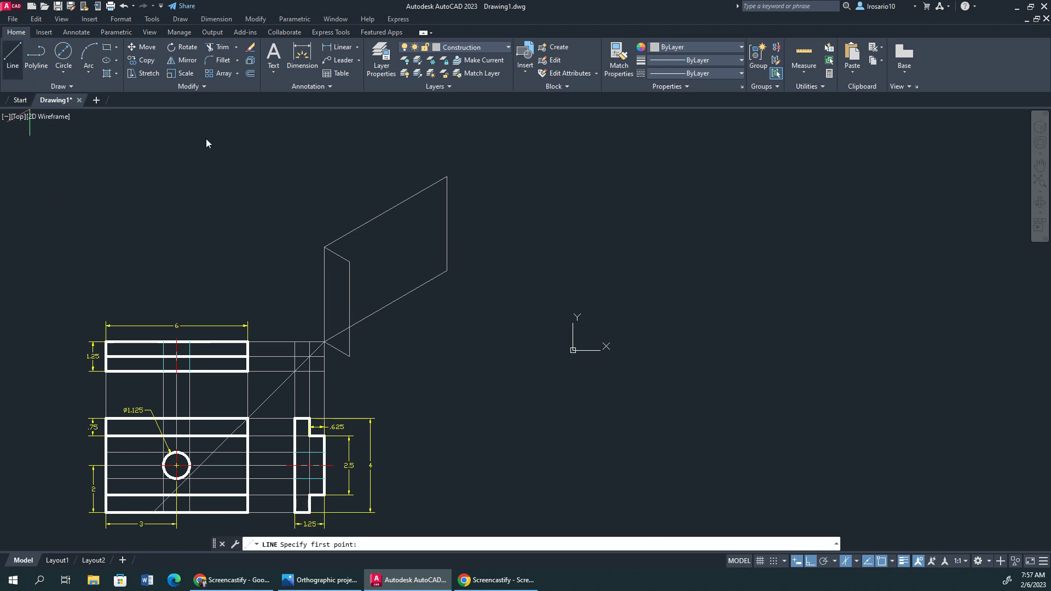
pyautogui.click(350, 262)
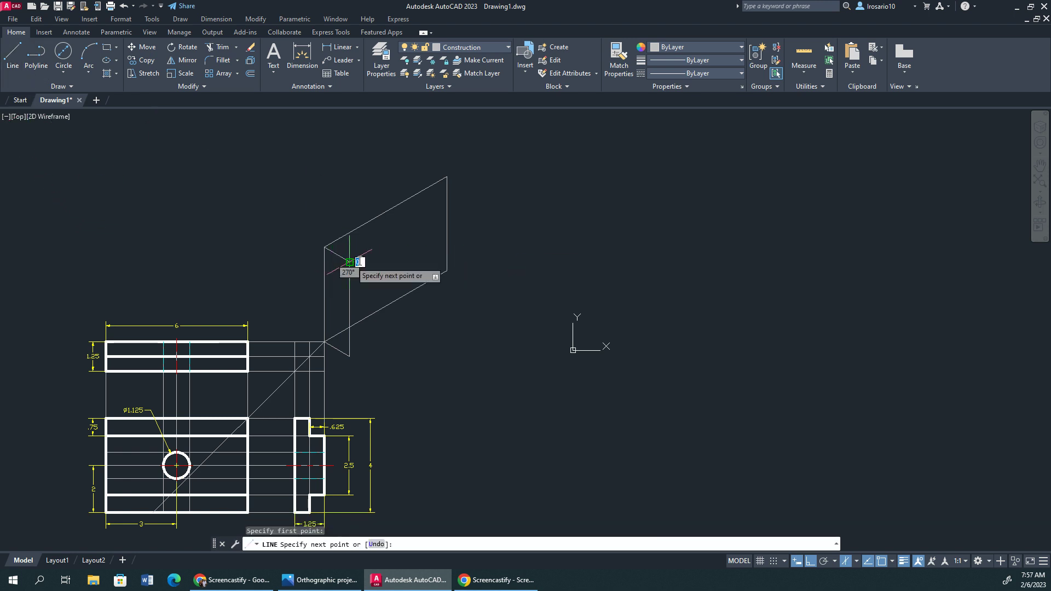
pyautogui.write('6')
pyautogui.press('Return')
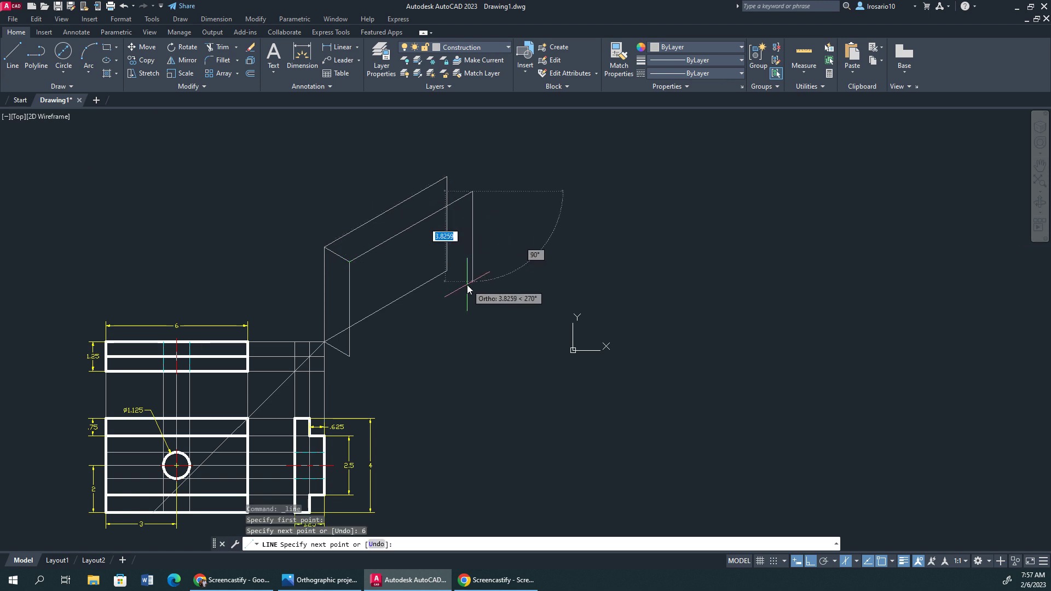
pyautogui.write('4')
pyautogui.press('Return')
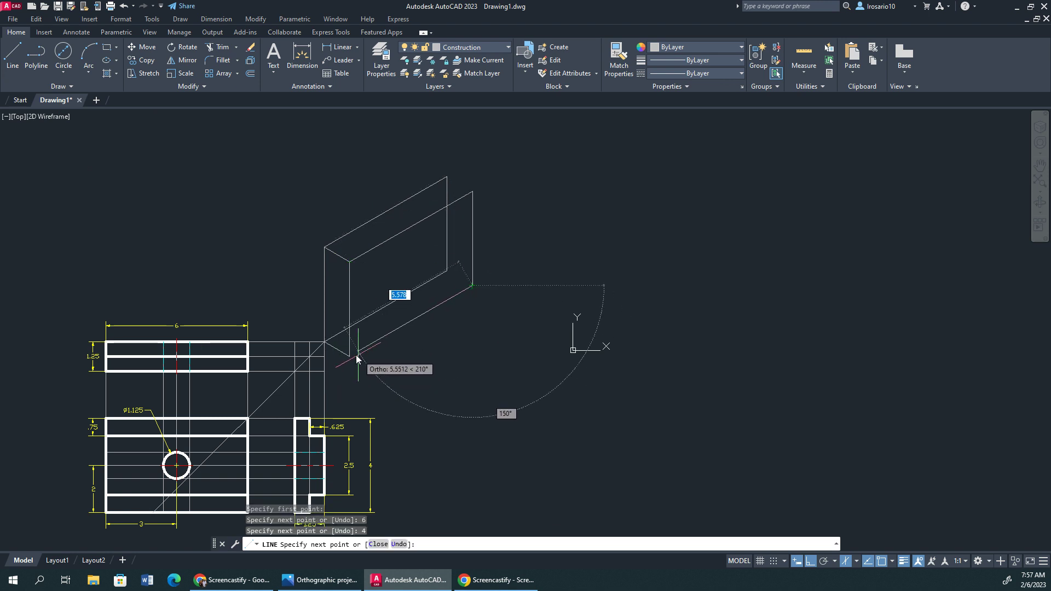
pyautogui.click(349, 356)
pyautogui.press('Escape')
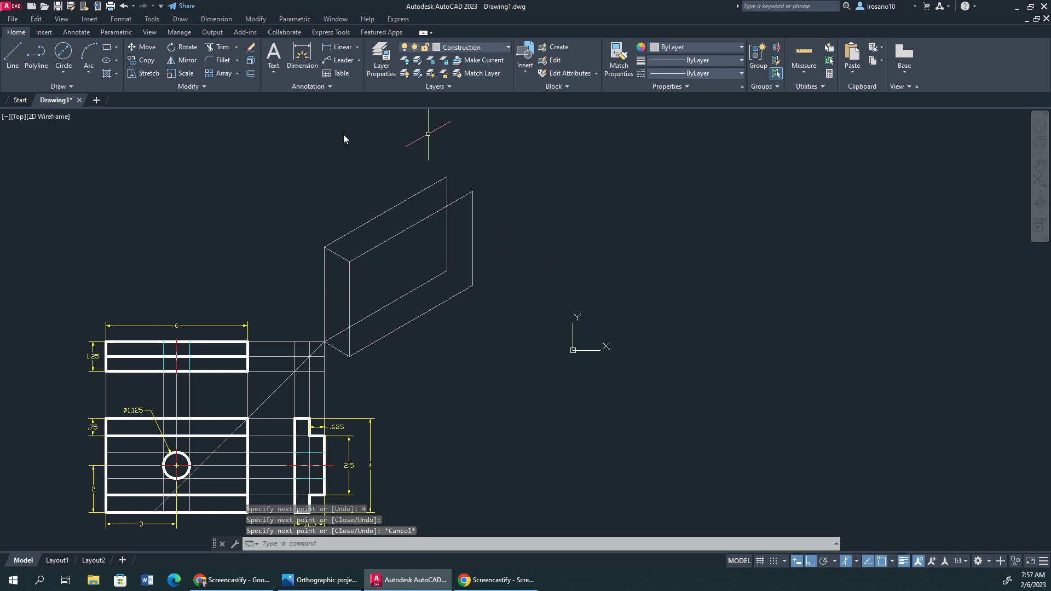
# Step: Draw the top edge to the right corner and erase the two hidden back edges
pyautogui.click(12, 52)
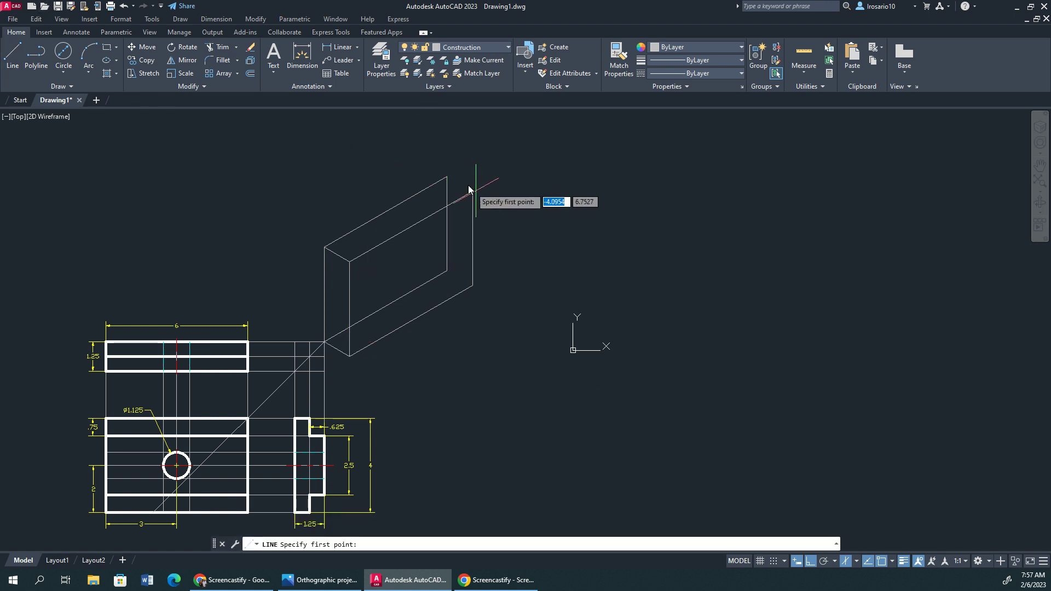
pyautogui.click(447, 177)
pyautogui.click(472, 191)
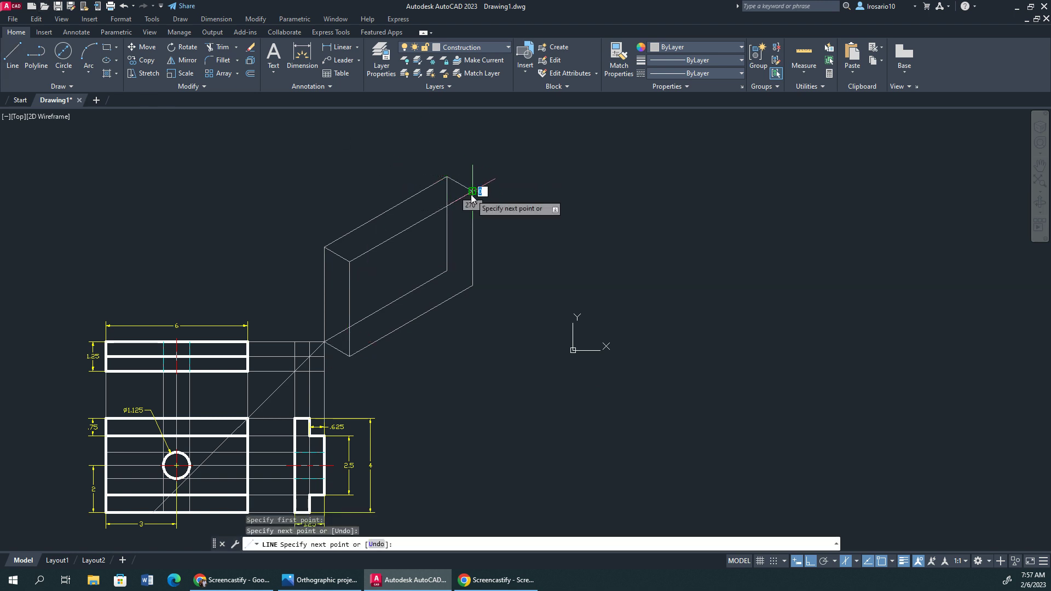
pyautogui.press('Escape')
pyautogui.click(447, 244)
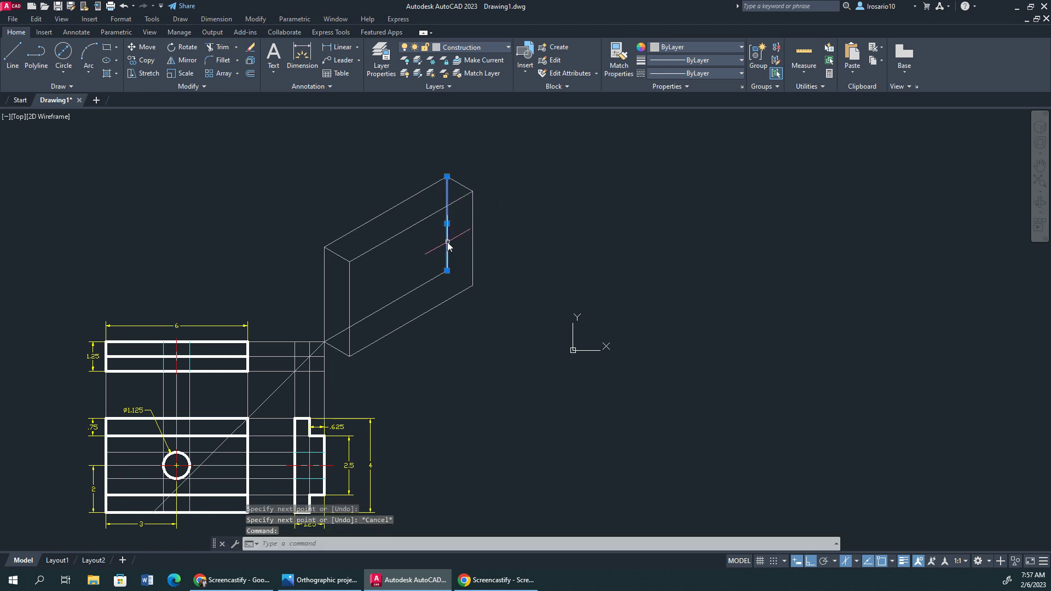
pyautogui.click(424, 286)
pyautogui.press('Delete')
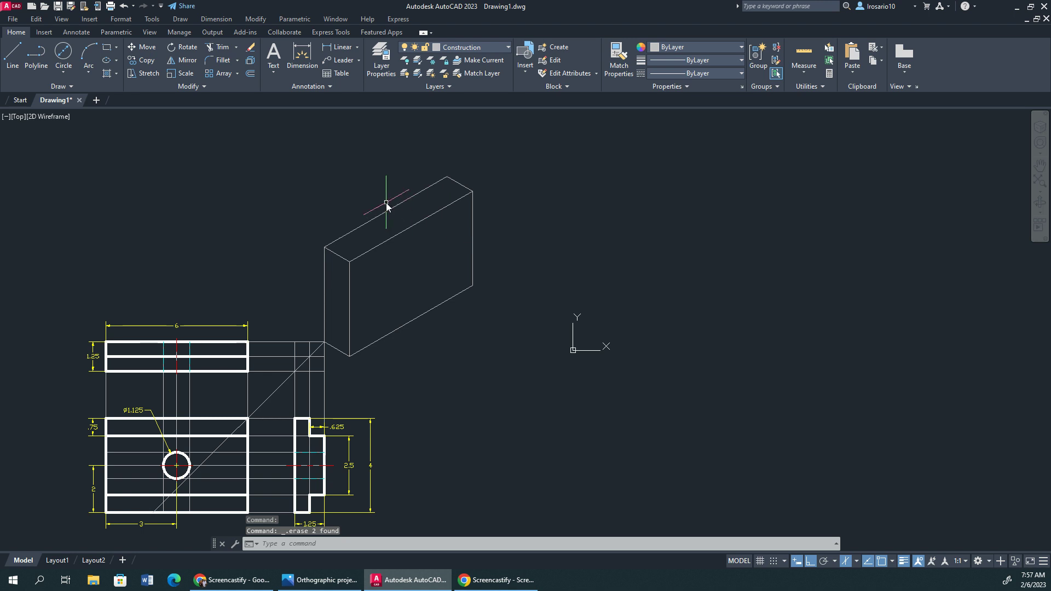
pyautogui.press('Escape')
# Step: Copy the box's lower front edge up to mid-height of the front face
pyautogui.click(469, 47)
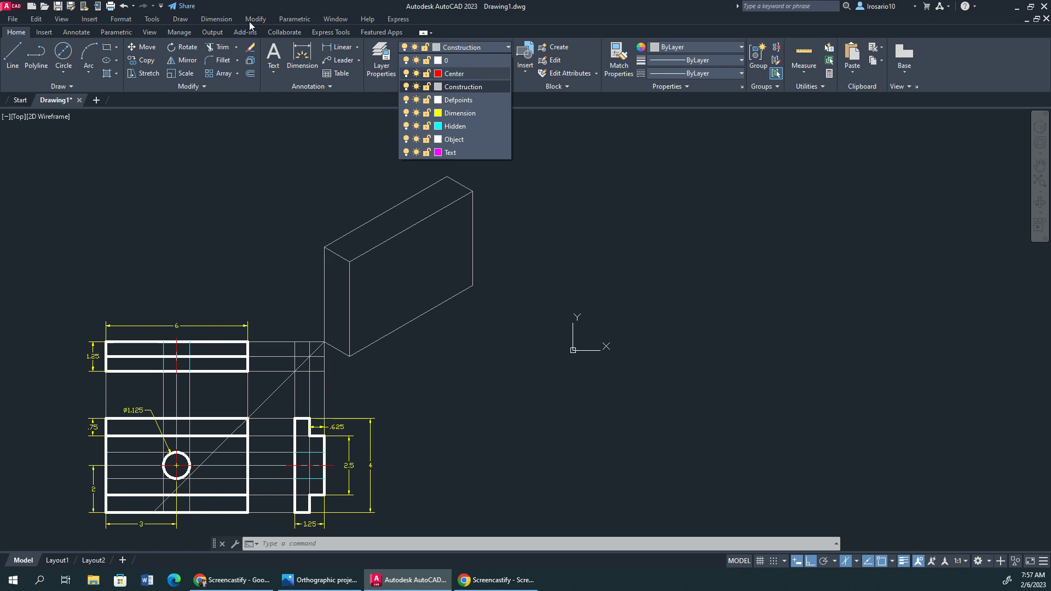
pyautogui.click(318, 7)
pyautogui.click(250, 74)
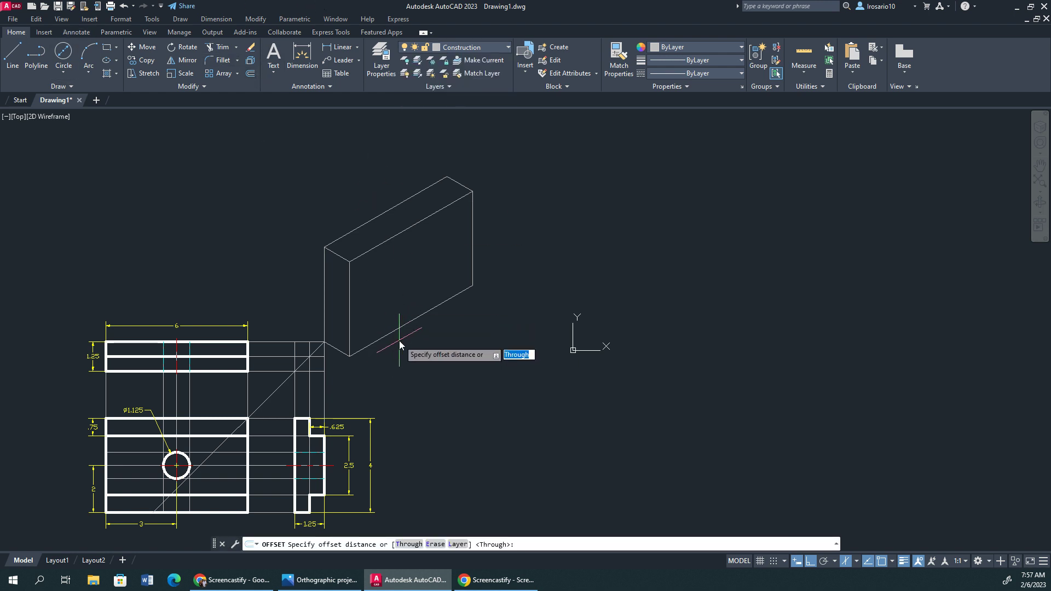
pyautogui.click(143, 60)
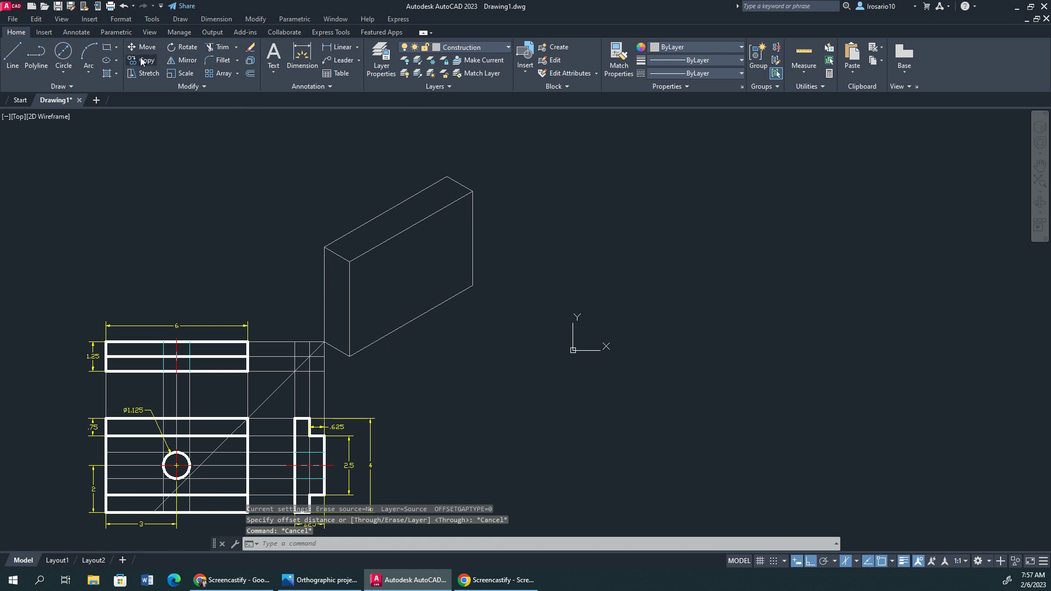
pyautogui.click(399, 329)
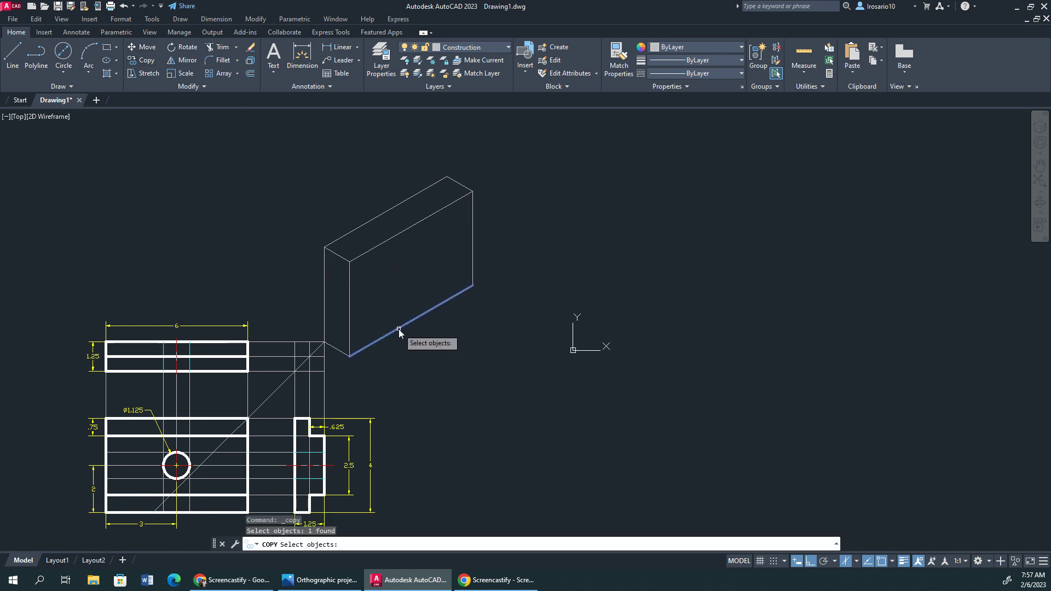
pyautogui.press('Return')
pyautogui.click(349, 356)
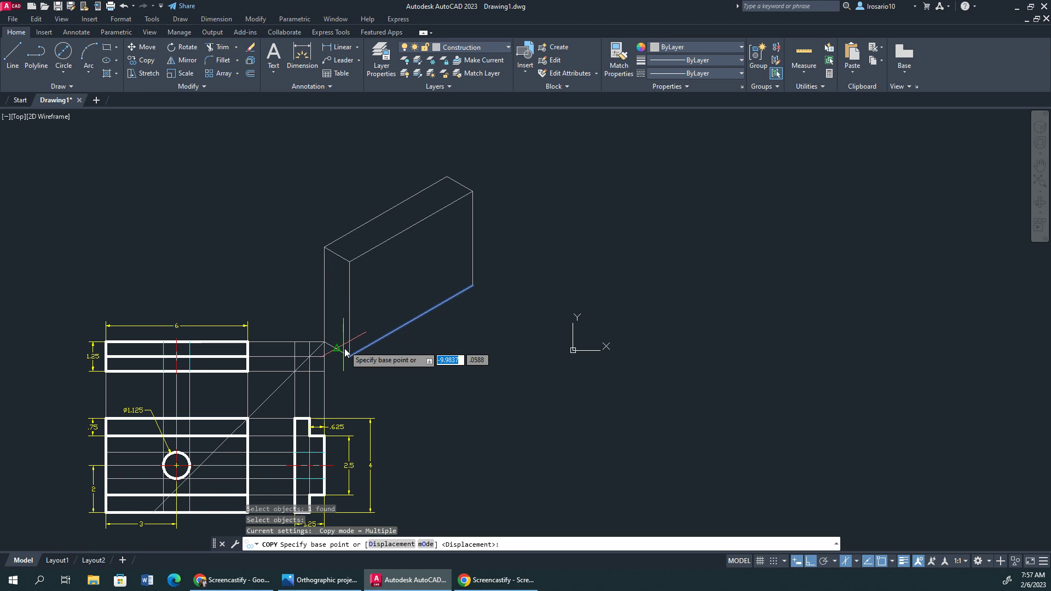
pyautogui.click(351, 311)
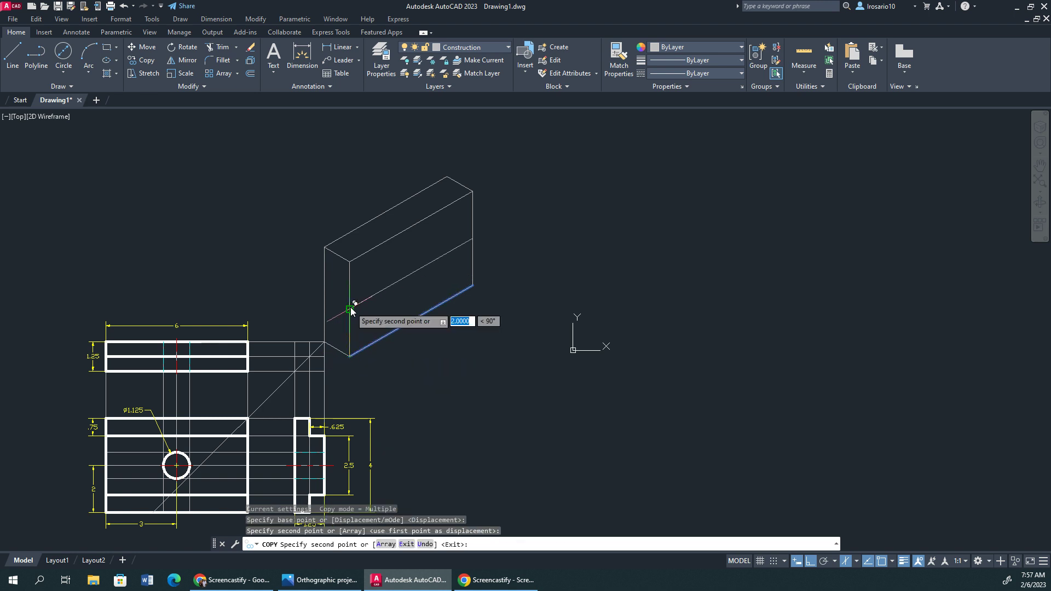
pyautogui.press('Escape')
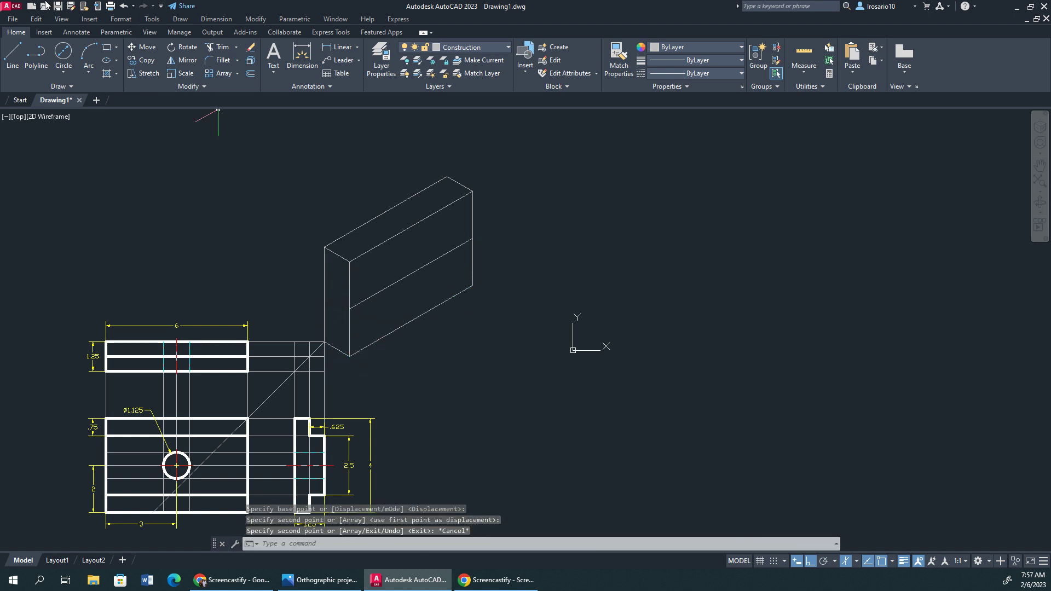
# Step: Copy the front vertical edge halfway along the face at 30°
pyautogui.click(12, 55)
pyautogui.click(147, 60)
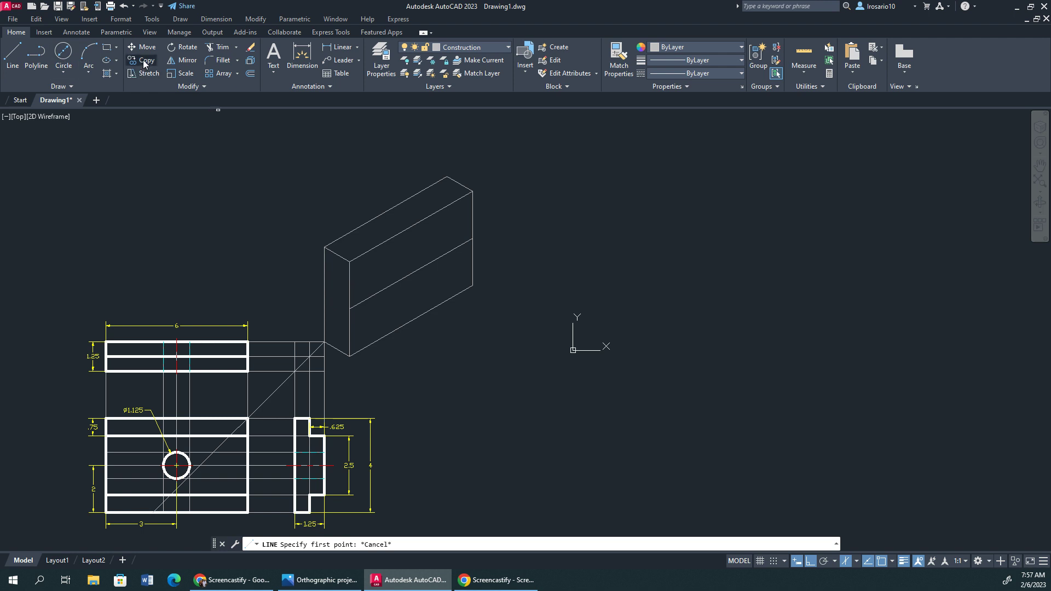
pyautogui.moveTo(352, 279); pyautogui.dragTo(351, 280)
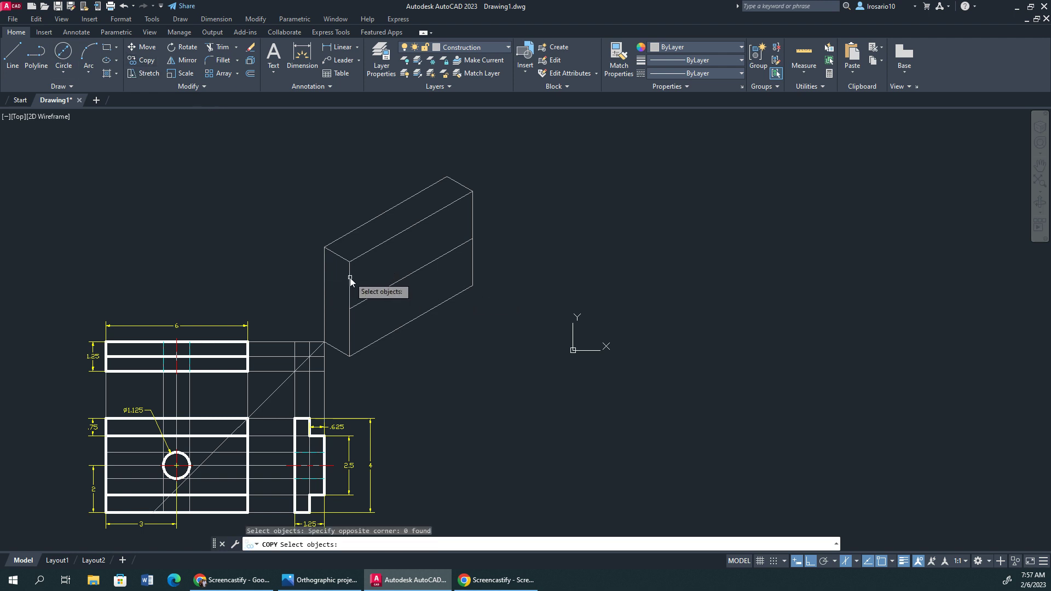
pyautogui.click(349, 280)
pyautogui.press('Return')
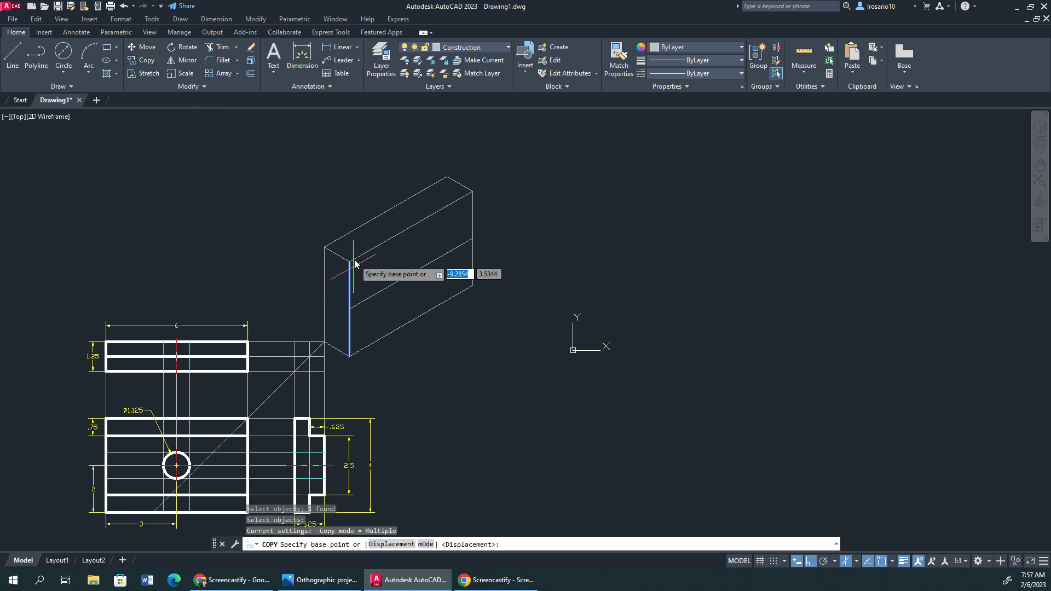
pyautogui.click(350, 266)
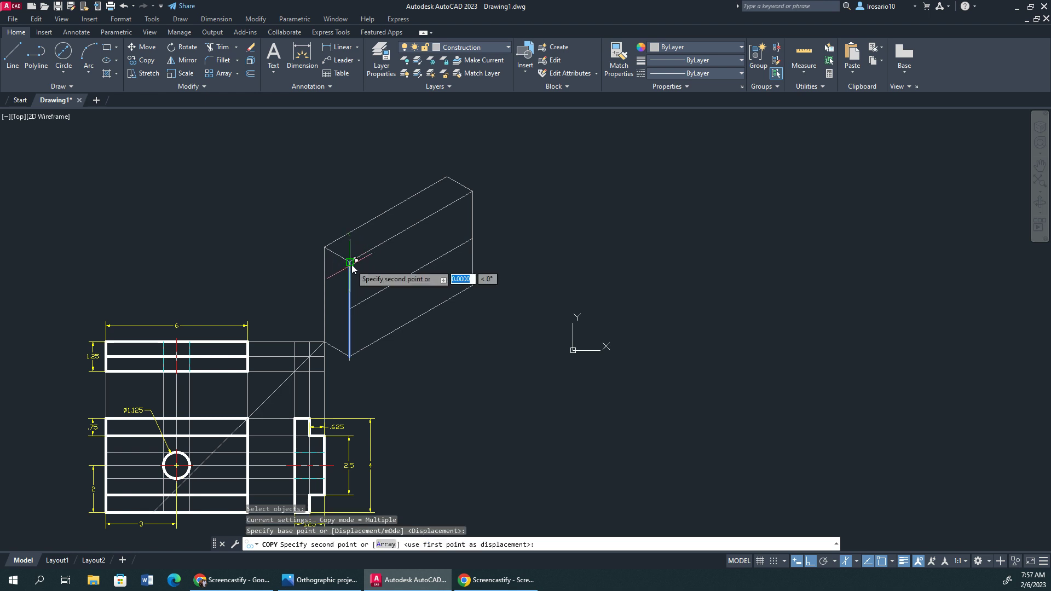
pyautogui.click(411, 227)
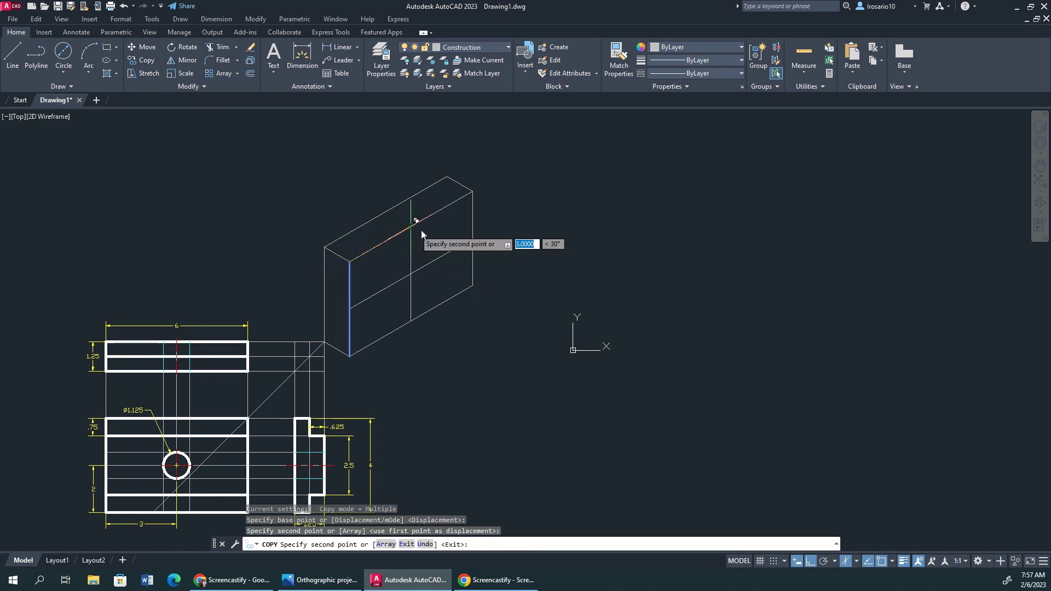
pyautogui.press('Escape')
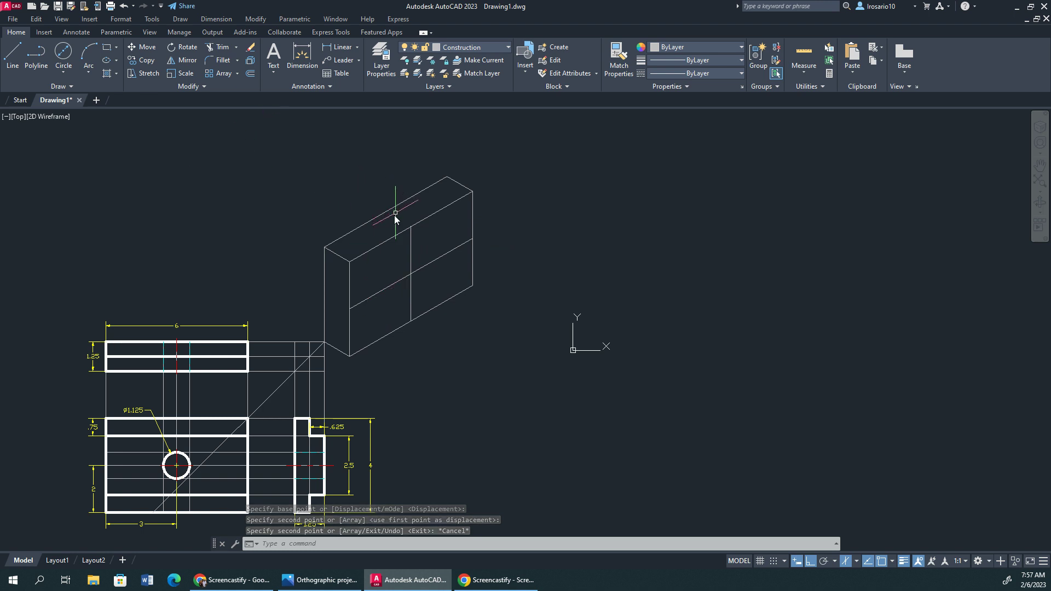
pyautogui.scroll(2, 393, 216)
pyautogui.scroll(-2, 396, 217)
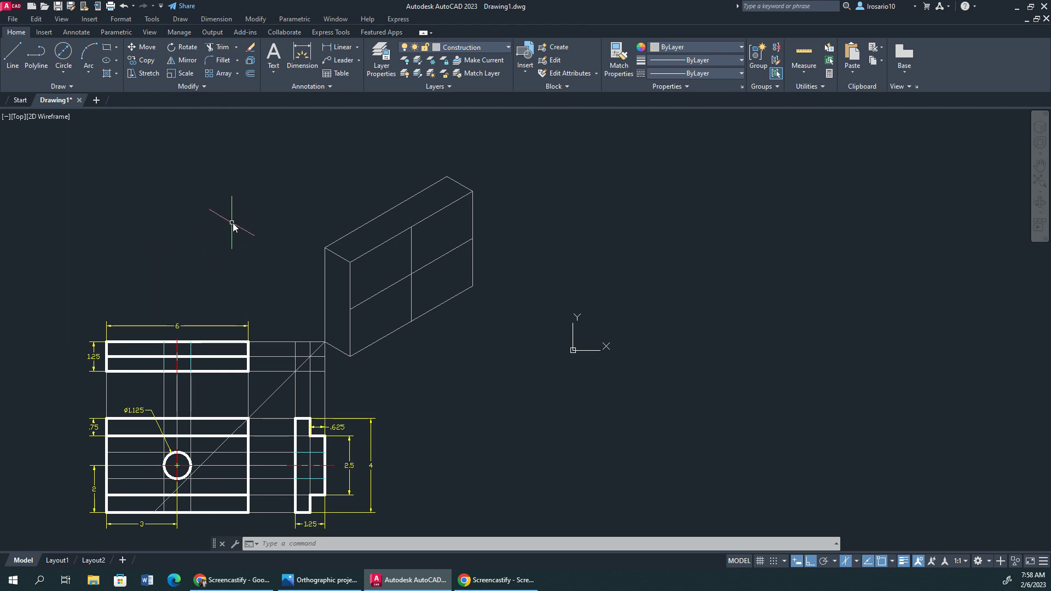
# Step: Switch to the Object layer and start the end profile with .625 and .75 segments
pyautogui.press('F5')
pyautogui.click(468, 48)
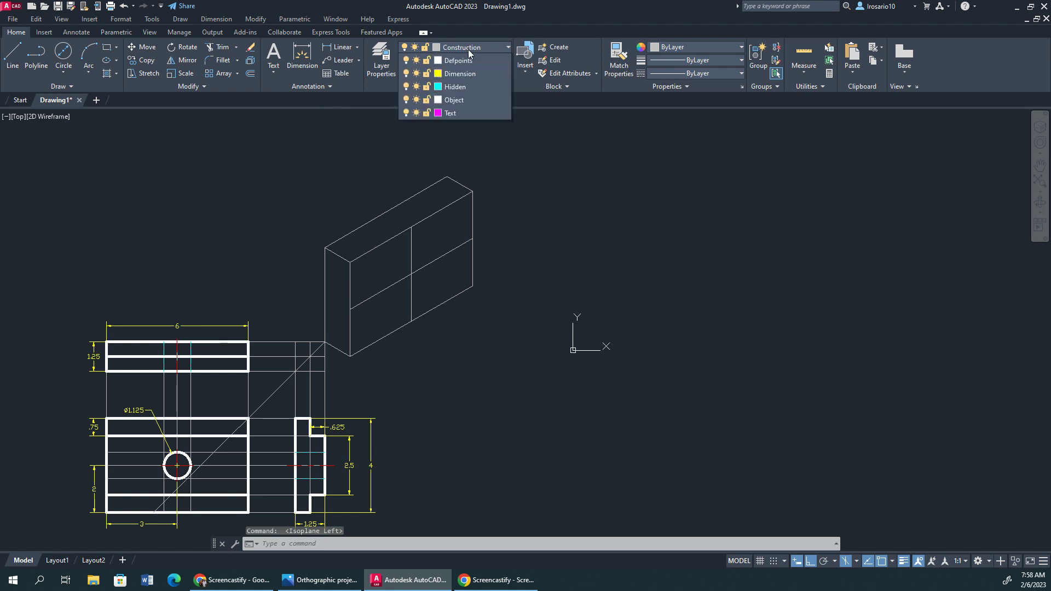
pyautogui.click(454, 139)
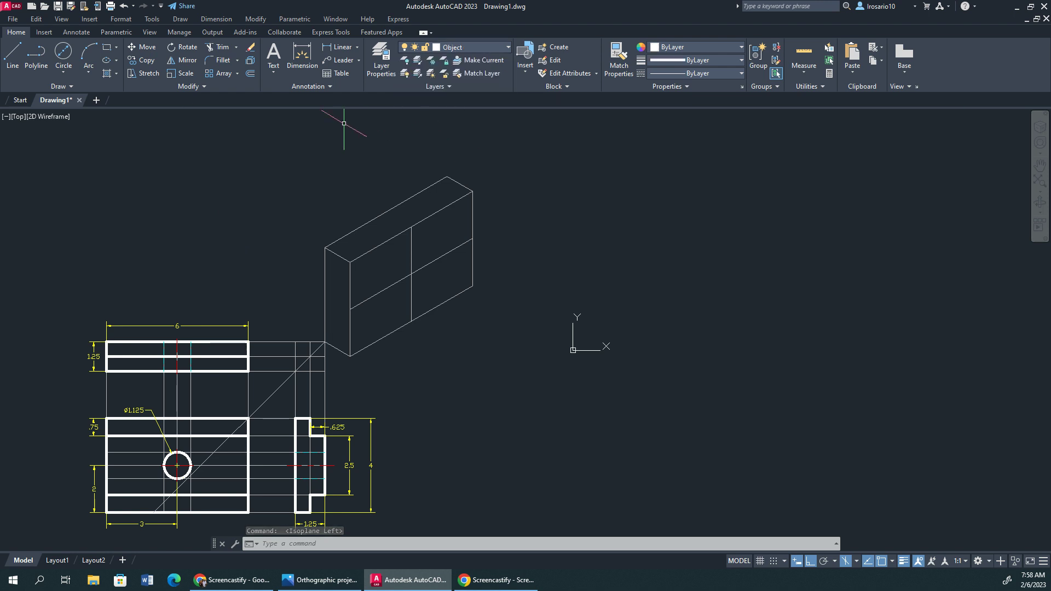
pyautogui.click(13, 55)
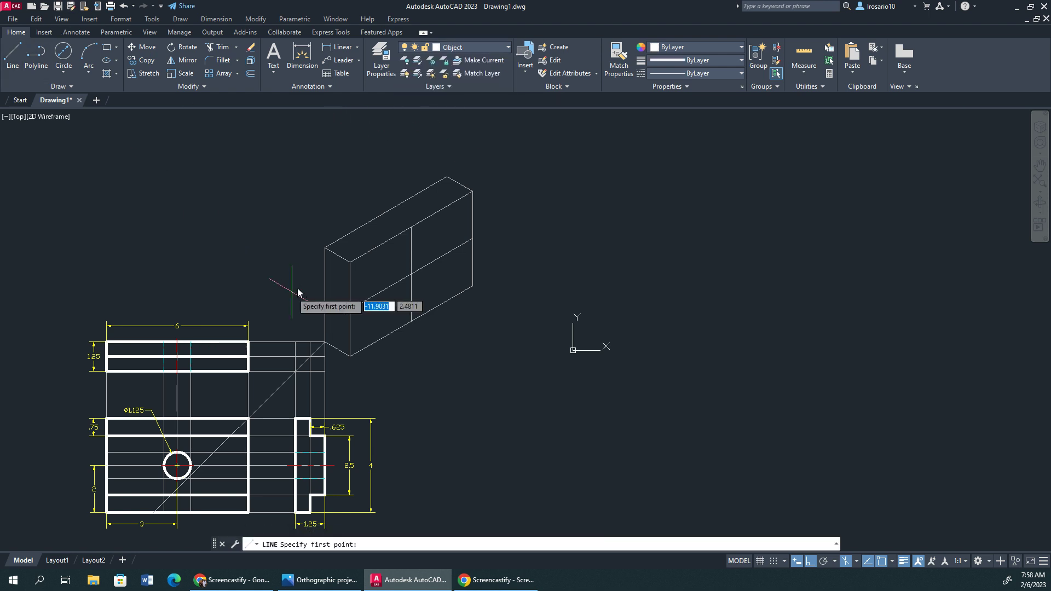
pyautogui.click(325, 249)
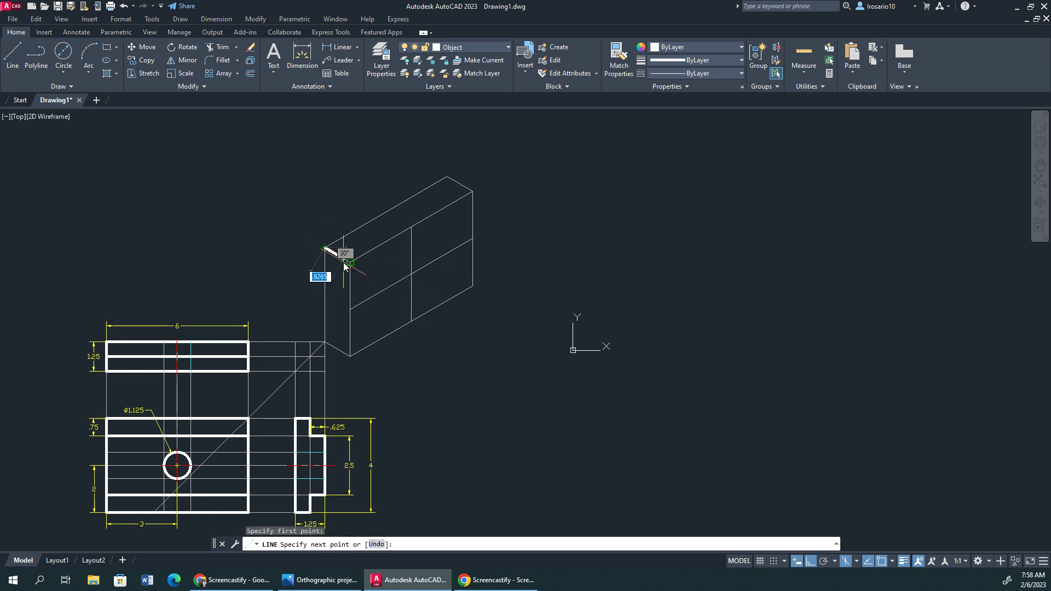
pyautogui.write('.625')
pyautogui.press('Return')
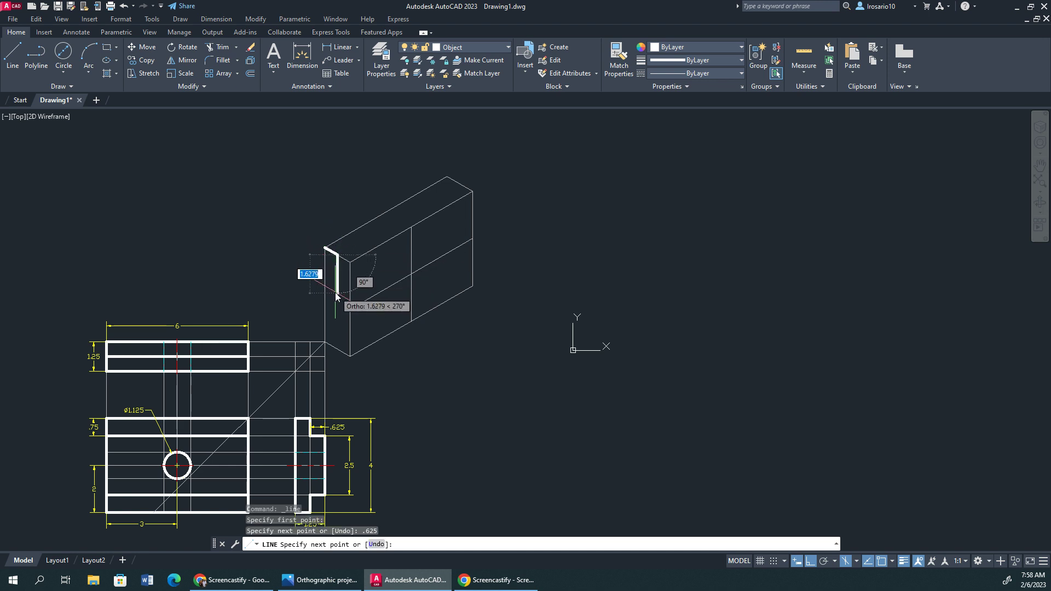
pyautogui.write('.75')
pyautogui.press('Return')
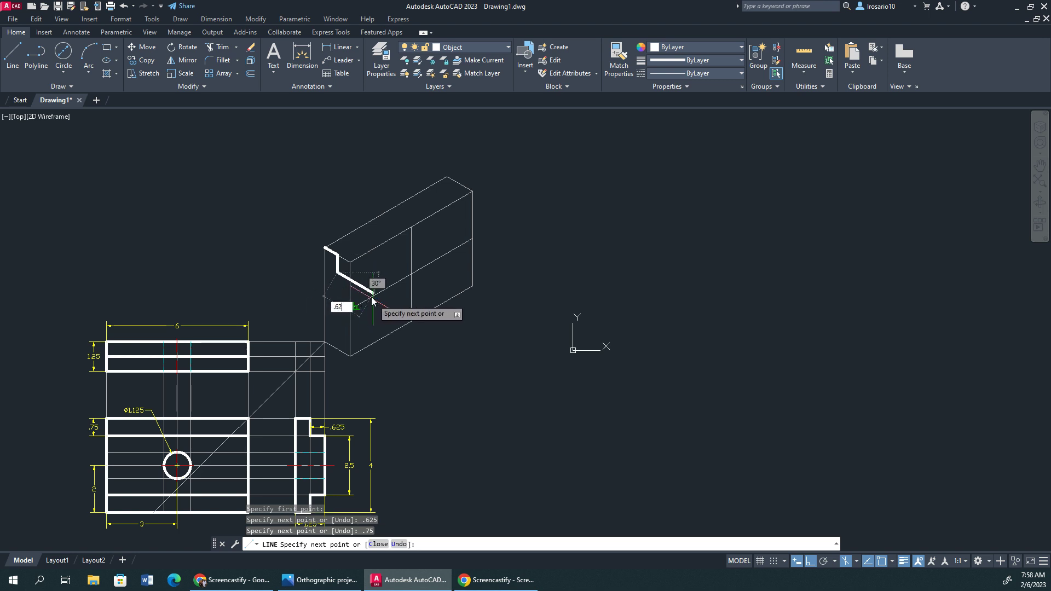
# Step: Continue the notch with .625, 2.5, .625 and .75 segments, closing at the top corner
pyautogui.write('.625')
pyautogui.press('Return')
pyautogui.write('2.5')
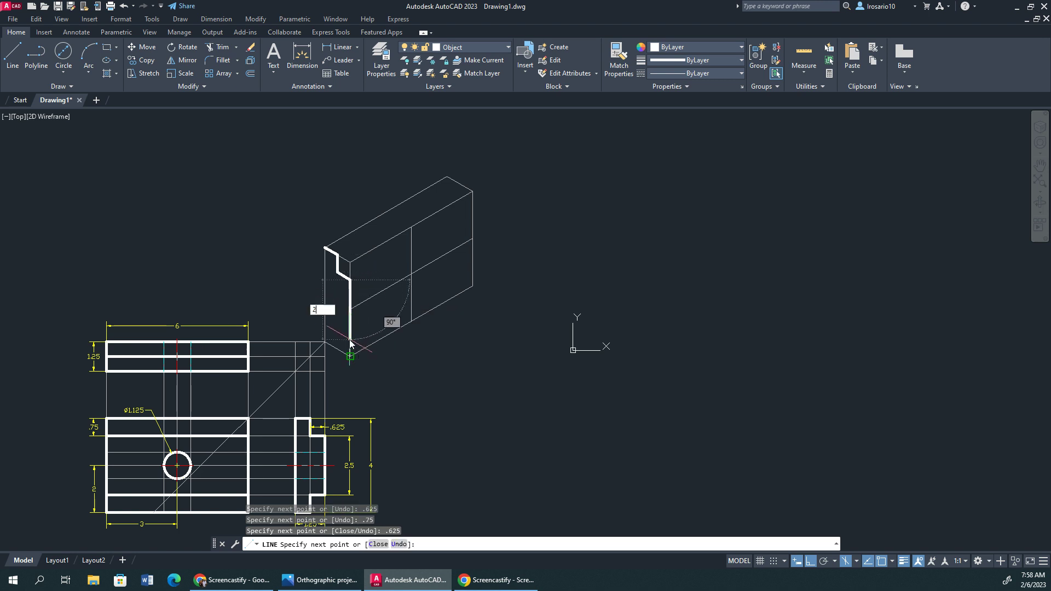
pyautogui.press('Return')
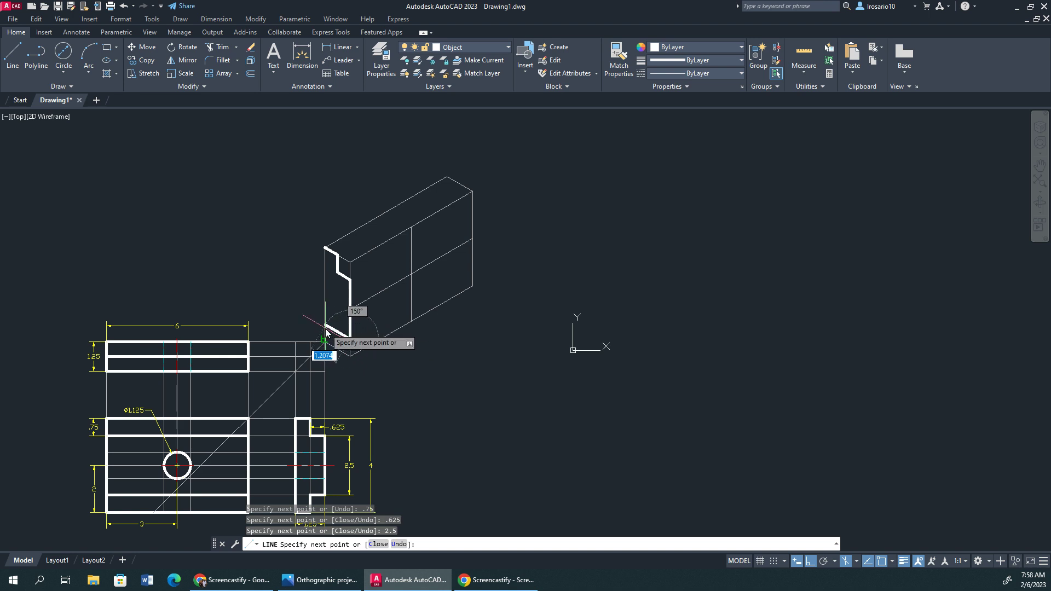
pyautogui.write('.625')
pyautogui.press('Return')
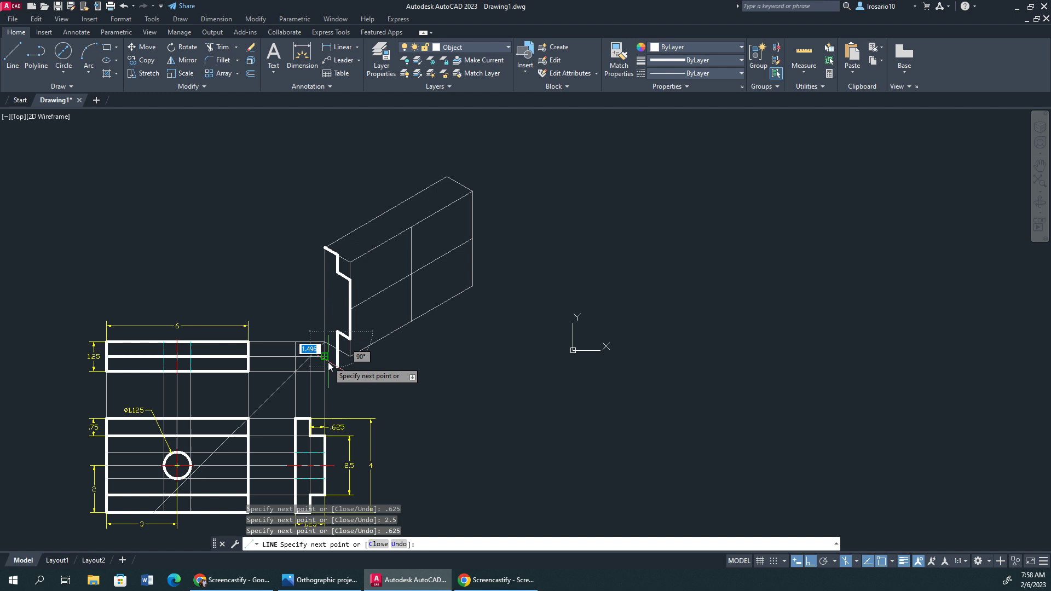
pyautogui.write('.75')
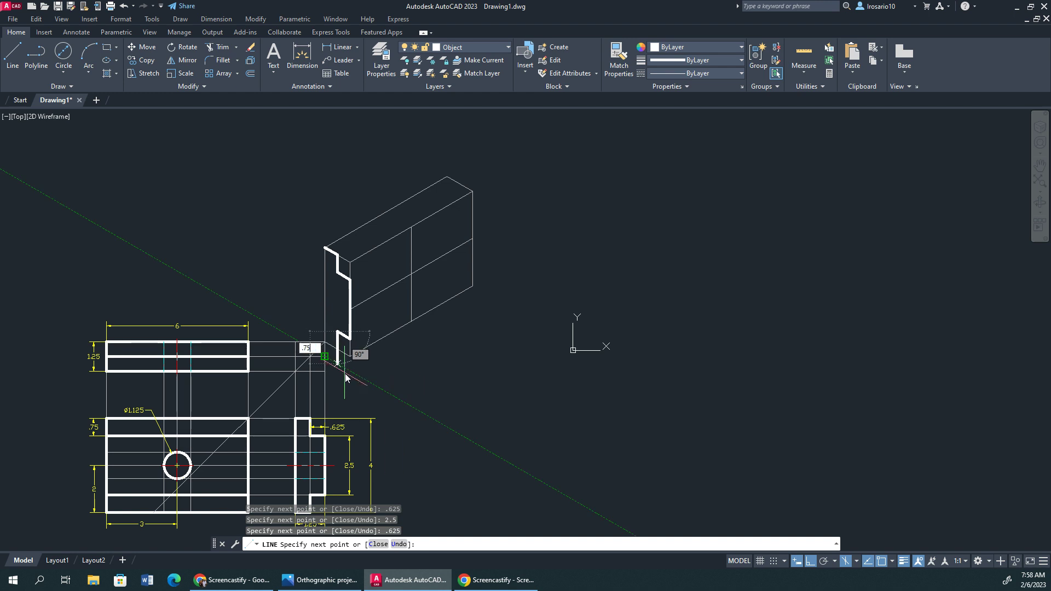
pyautogui.press('Return')
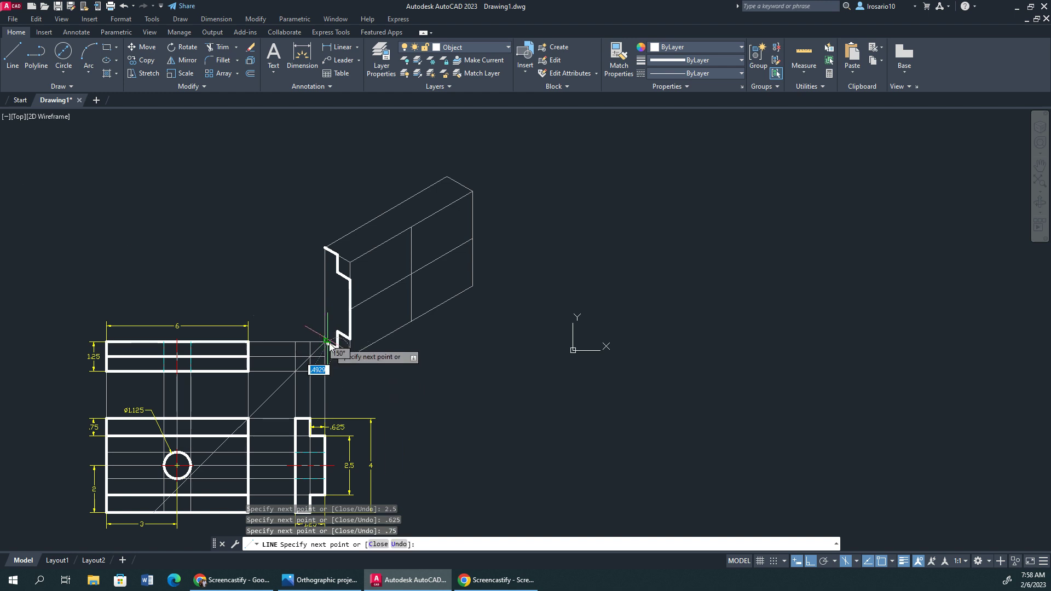
pyautogui.click(328, 344)
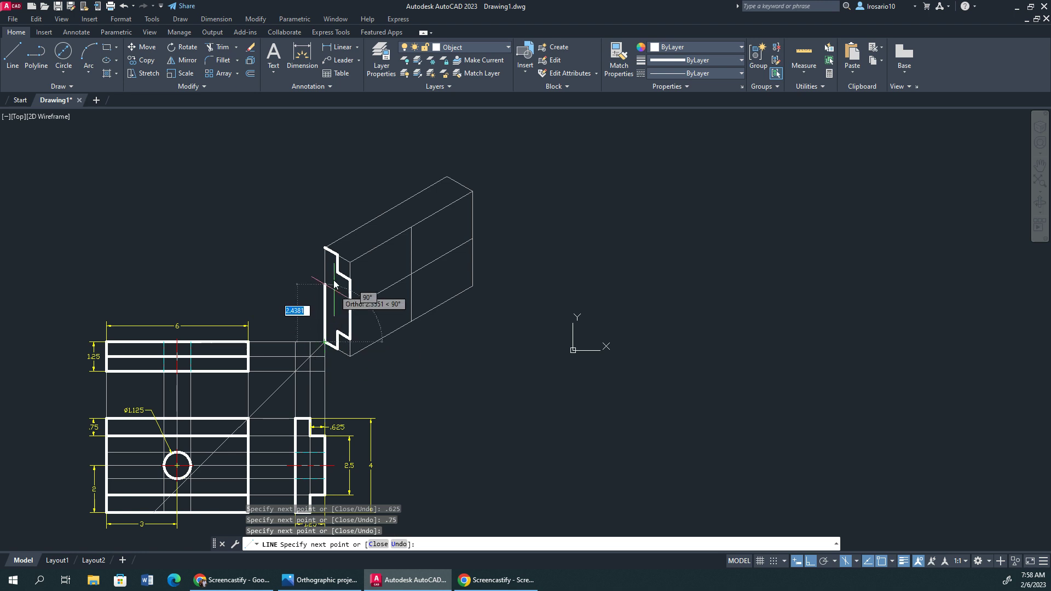
pyautogui.click(326, 249)
pyautogui.press('Escape')
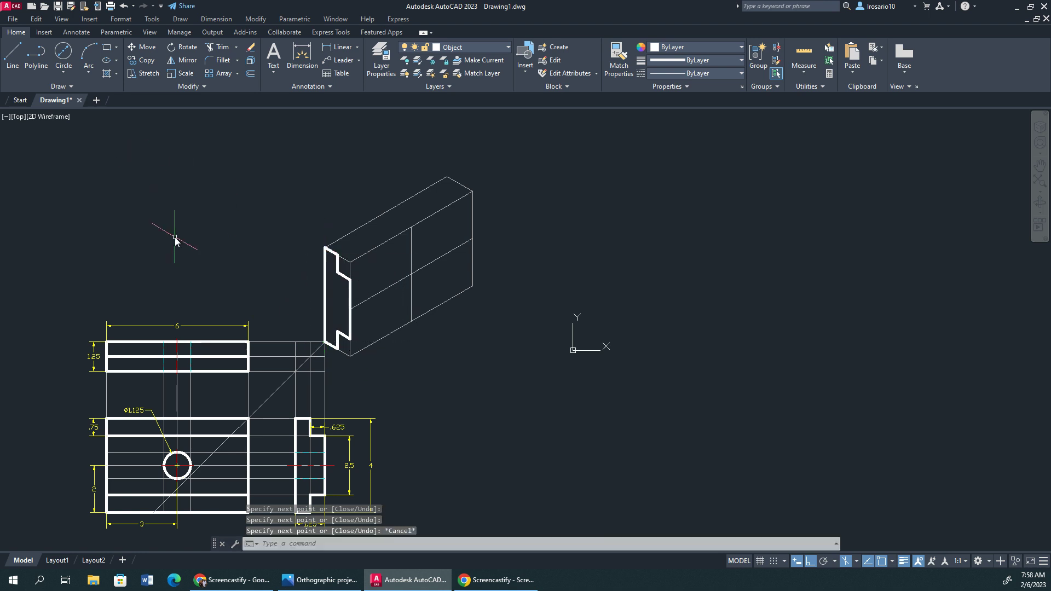
# Step: On the top isoplane, draw the 30° top edge from the top-left to the back corner
pyautogui.press('F5')
pyautogui.click(11, 60)
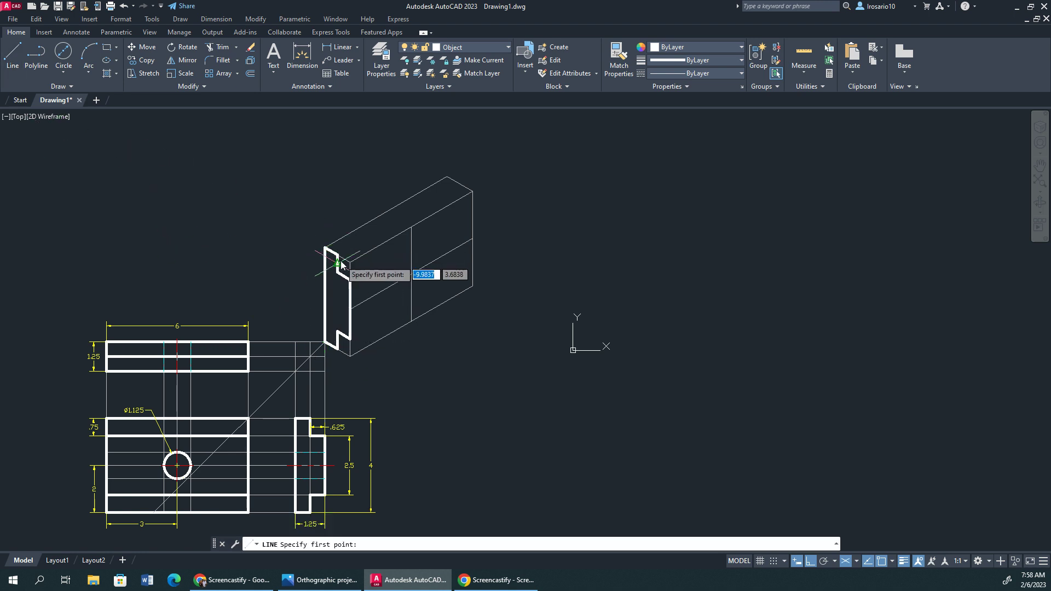
pyautogui.click(325, 248)
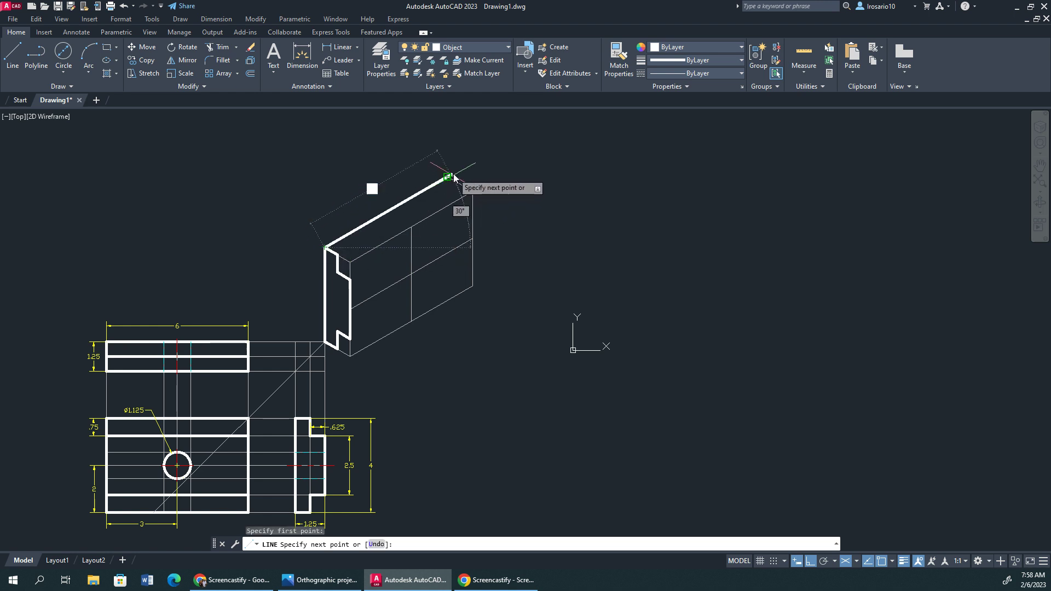
pyautogui.click(448, 177)
pyautogui.press('Escape')
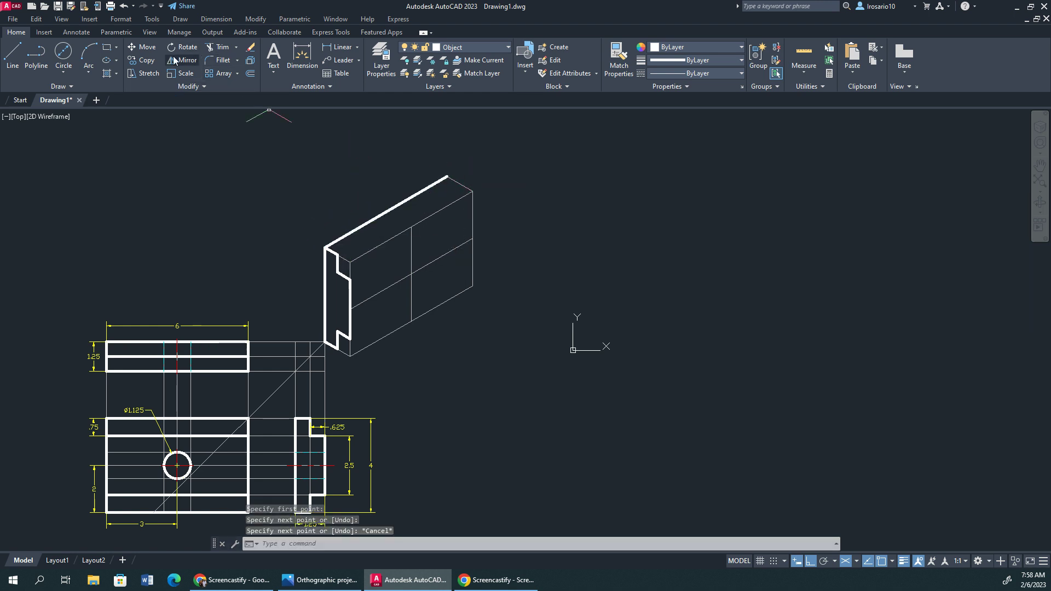
# Step: Copy the top edge to the three step corners down the block's face
pyautogui.click(145, 61)
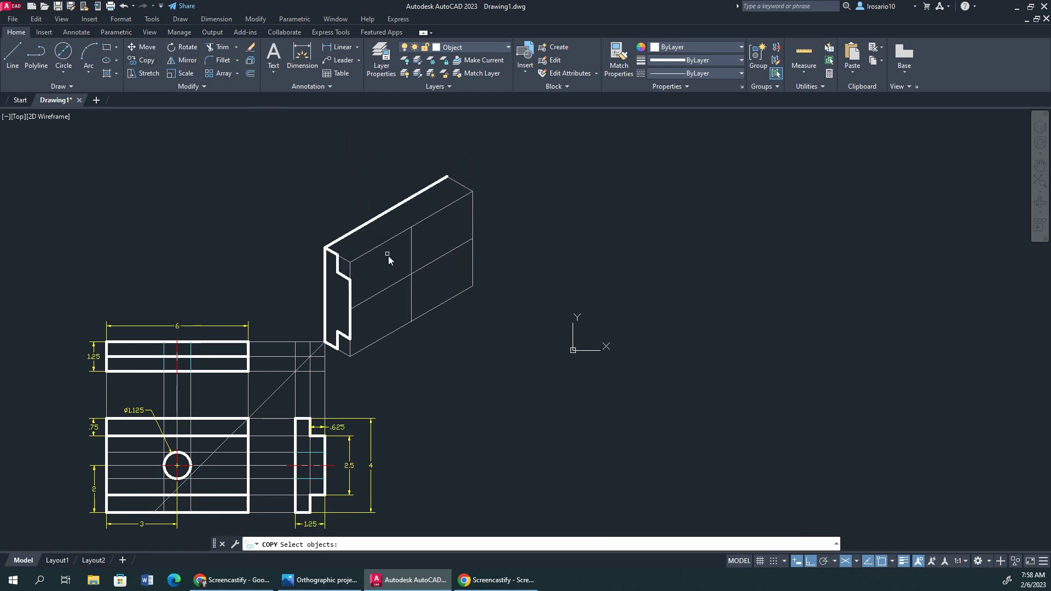
pyautogui.click(366, 226)
pyautogui.press('Return')
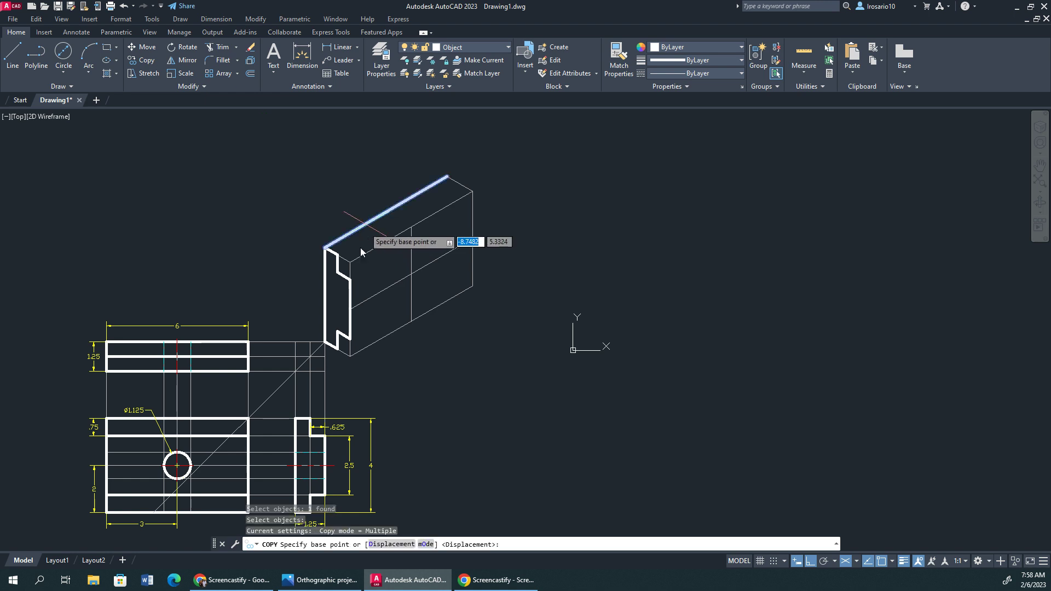
pyautogui.click(325, 247)
pyautogui.click(338, 270)
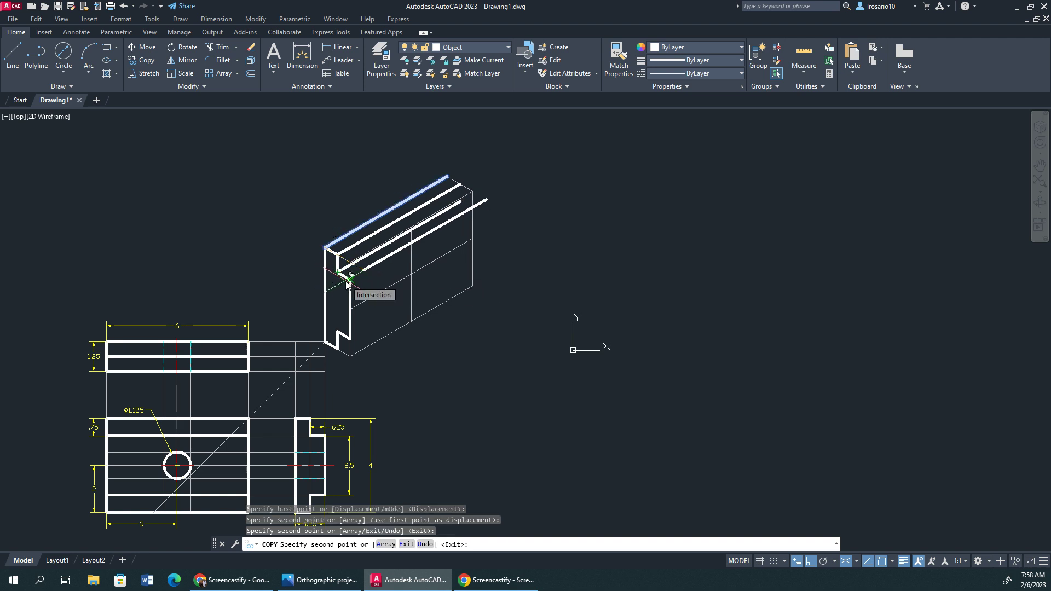
pyautogui.click(350, 280)
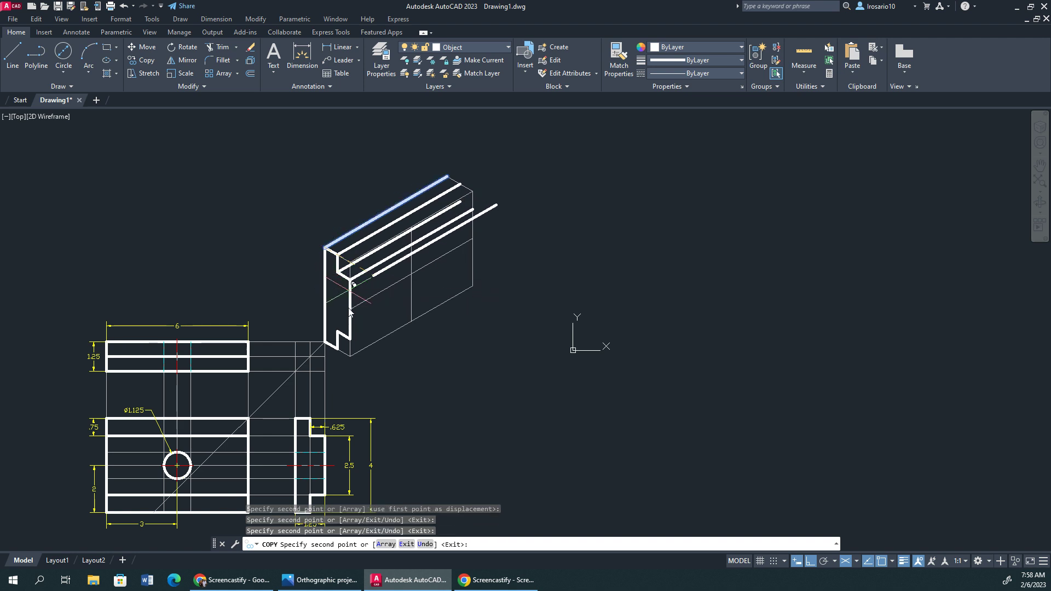
pyautogui.click(351, 339)
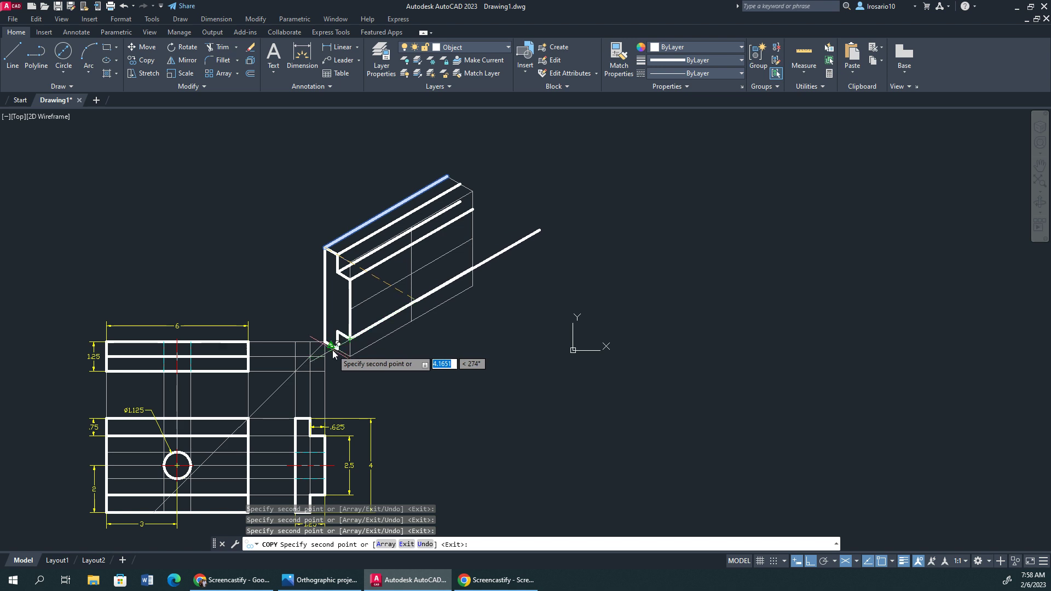
pyautogui.press('Escape')
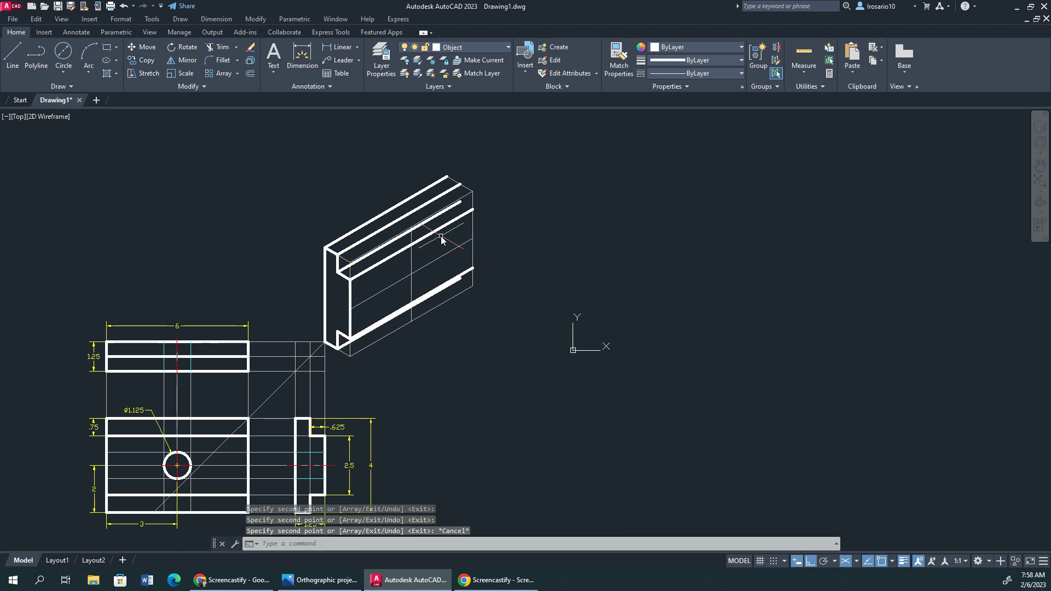
# Step: Draw connected lines closing the top step's far end, down to the block's lower corner
pyautogui.scroll(4, 441, 236)
pyautogui.click(12, 55)
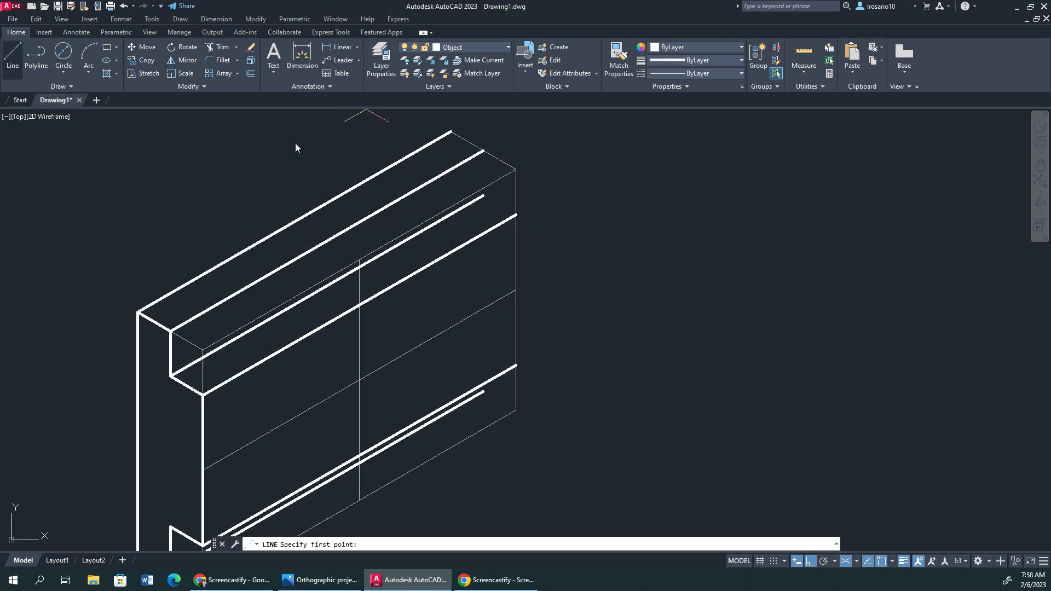
pyautogui.click(450, 132)
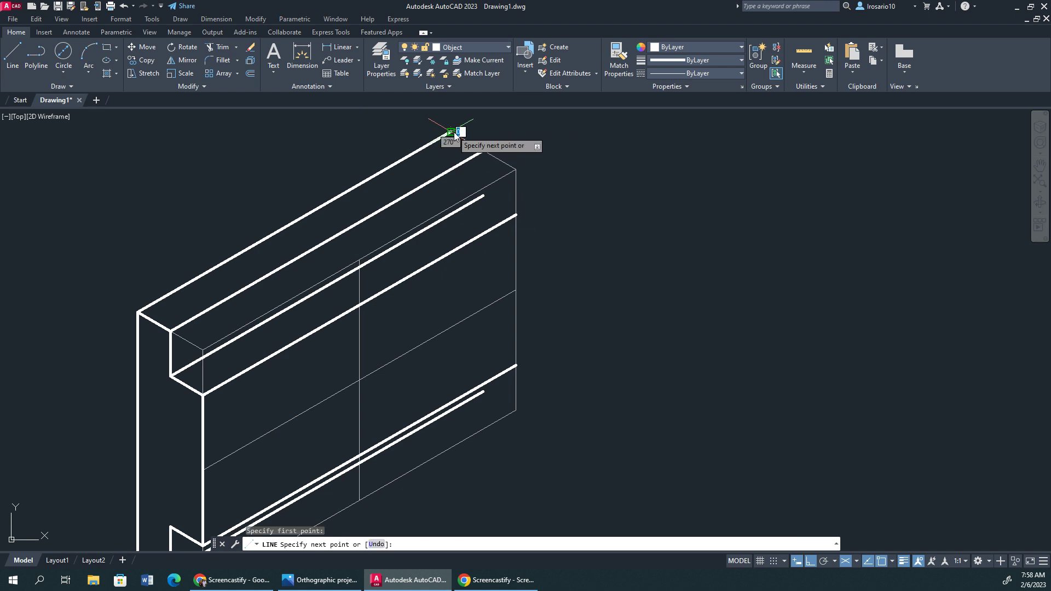
pyautogui.click(483, 151)
pyautogui.click(483, 196)
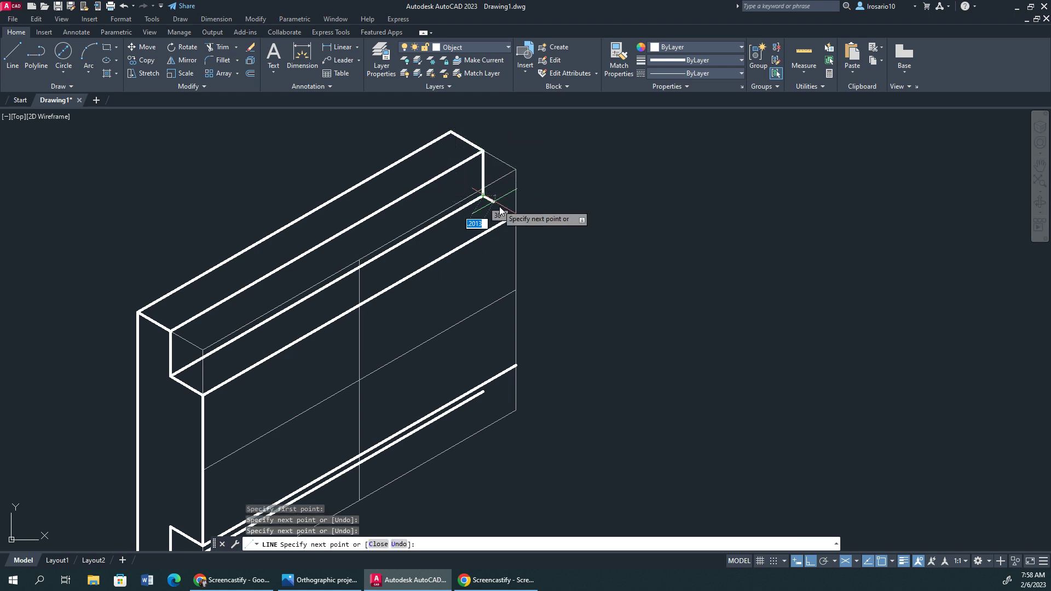
pyautogui.click(516, 215)
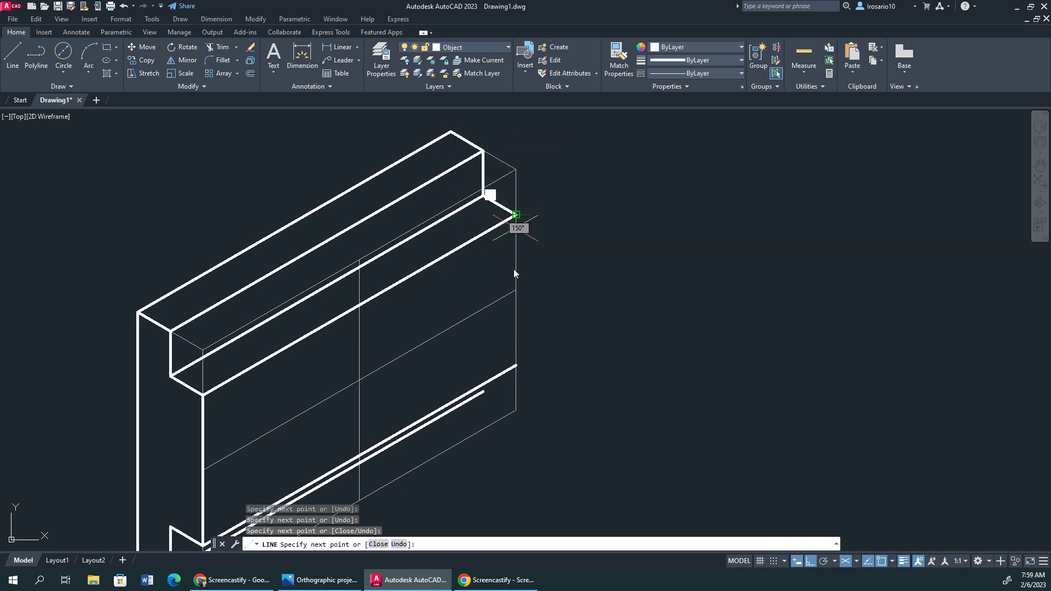
pyautogui.click(515, 366)
pyautogui.press('Escape')
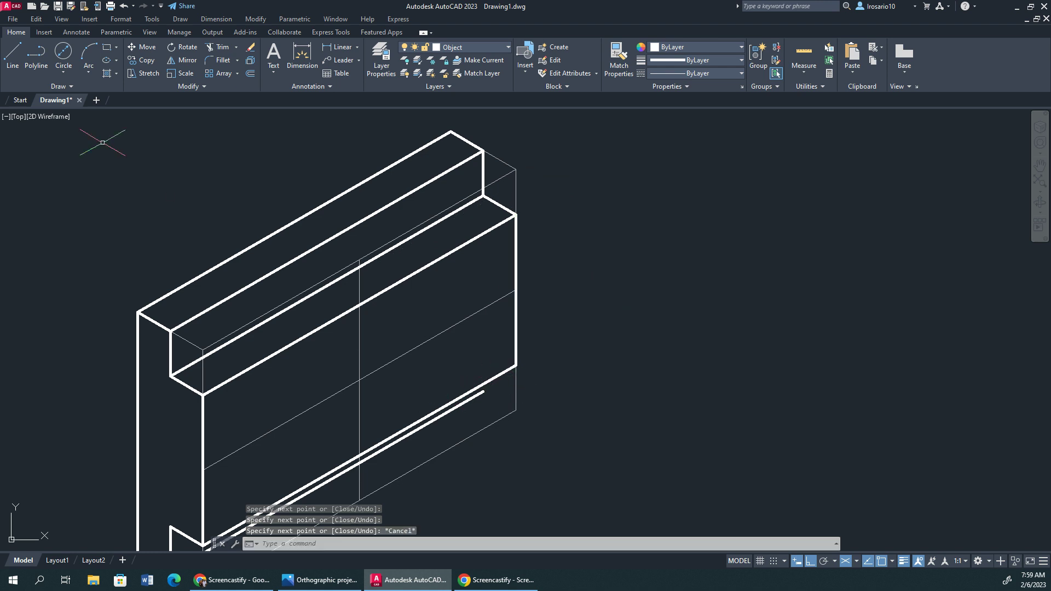
# Step: On the Right isoplane, draw a short vertical edge at the lower notch and trim its excess
pyautogui.click(12, 54)
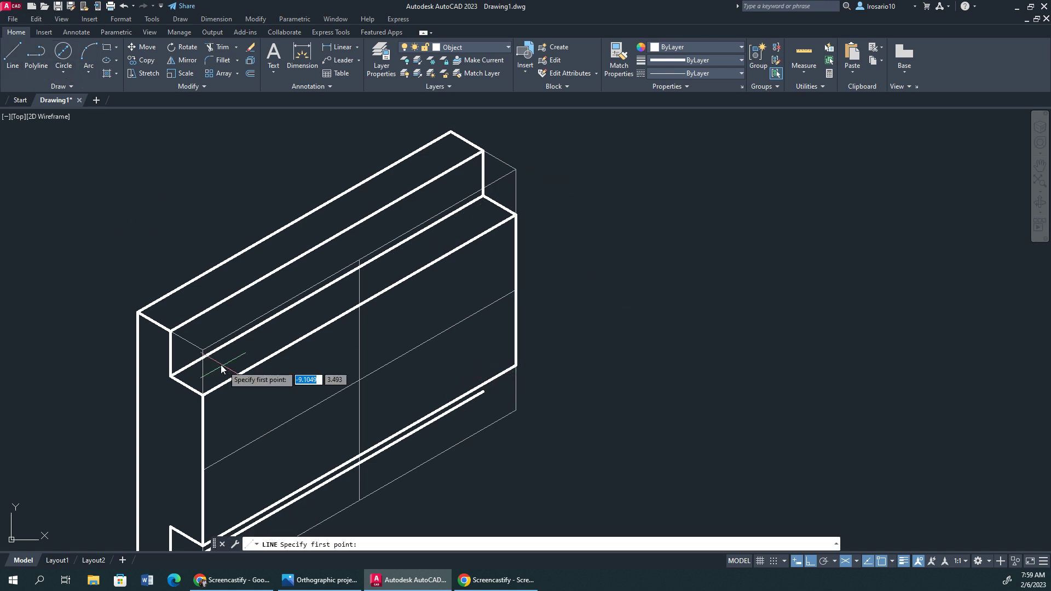
pyautogui.press('F5')
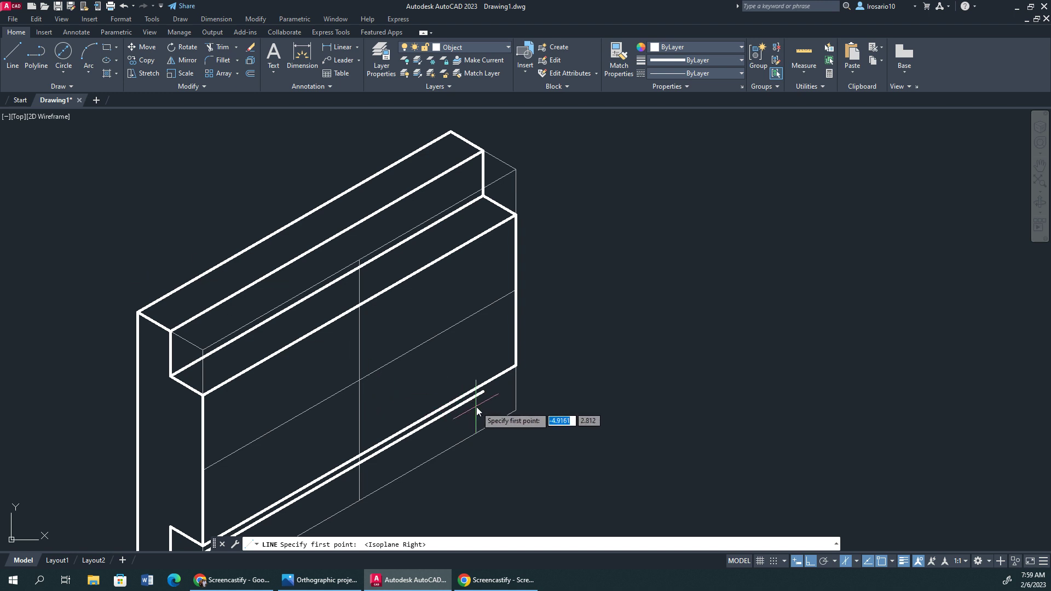
pyautogui.click(482, 392)
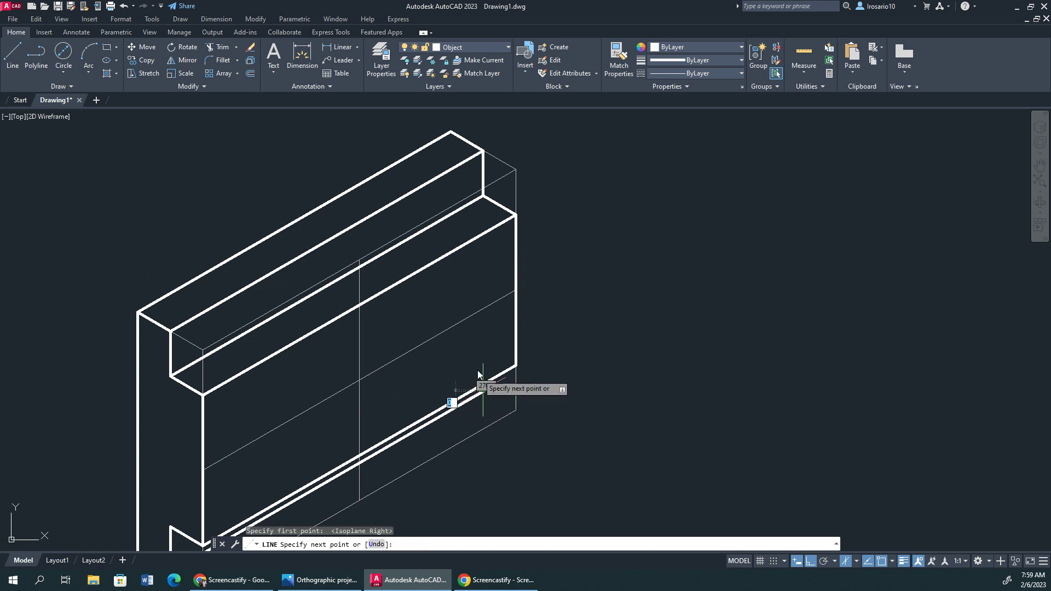
pyautogui.click(475, 342)
pyautogui.press('Escape')
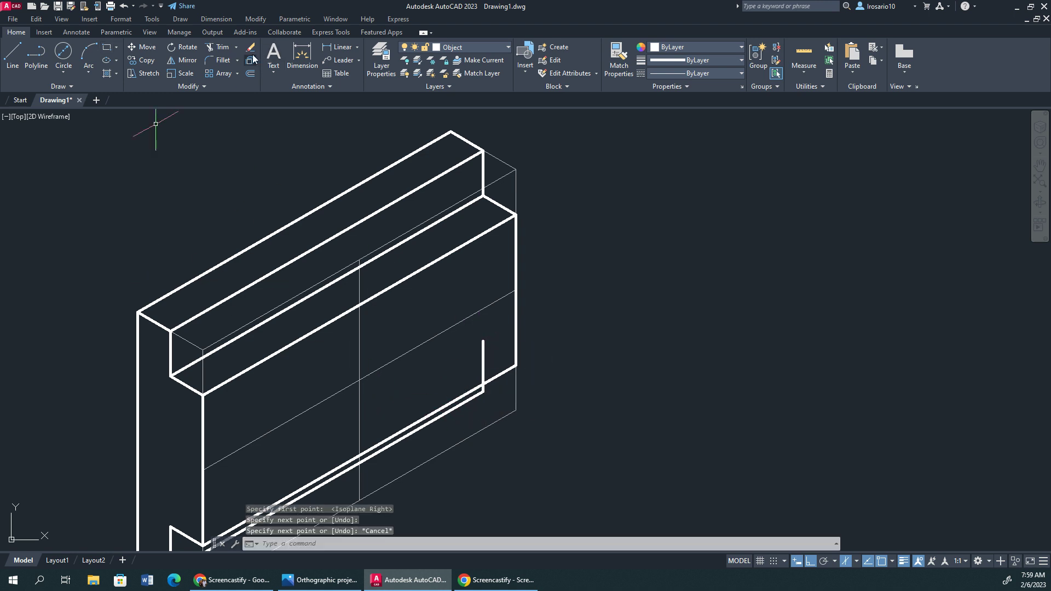
pyautogui.click(218, 48)
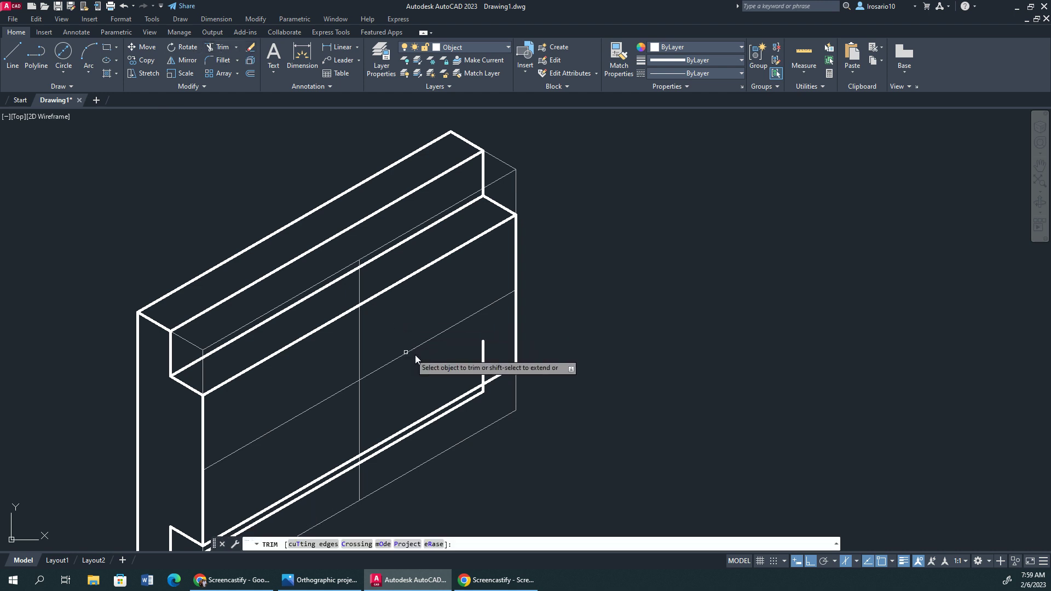
pyautogui.click(483, 359)
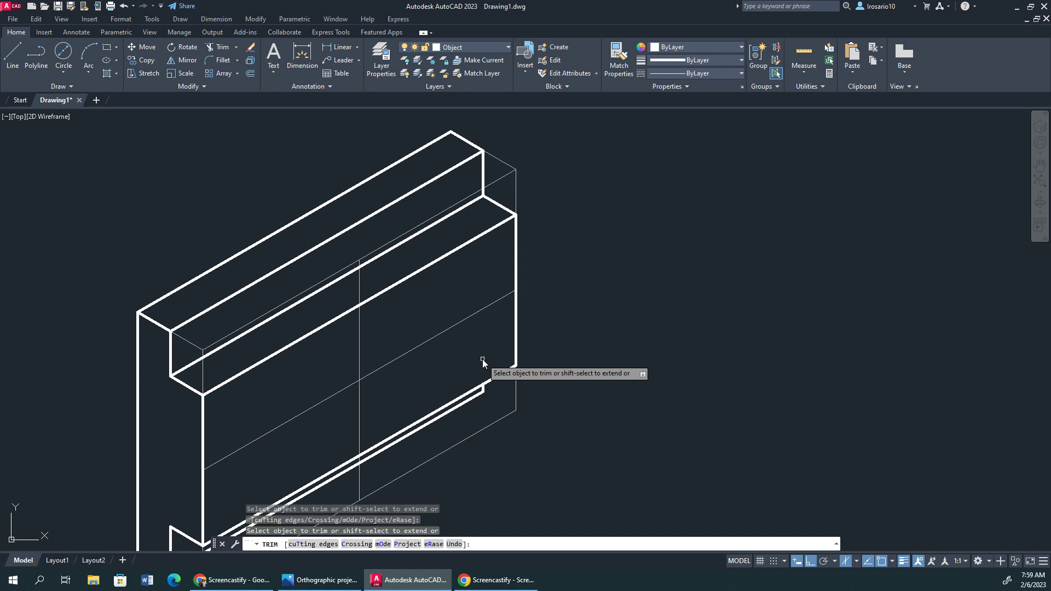
pyautogui.press('Escape')
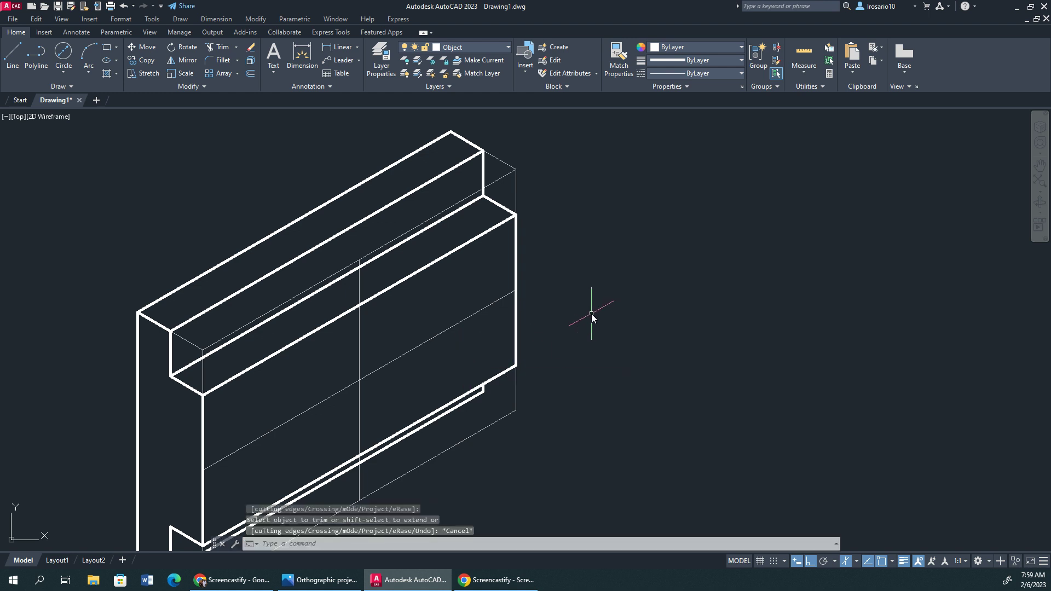
pyautogui.scroll(-4, 608, 258)
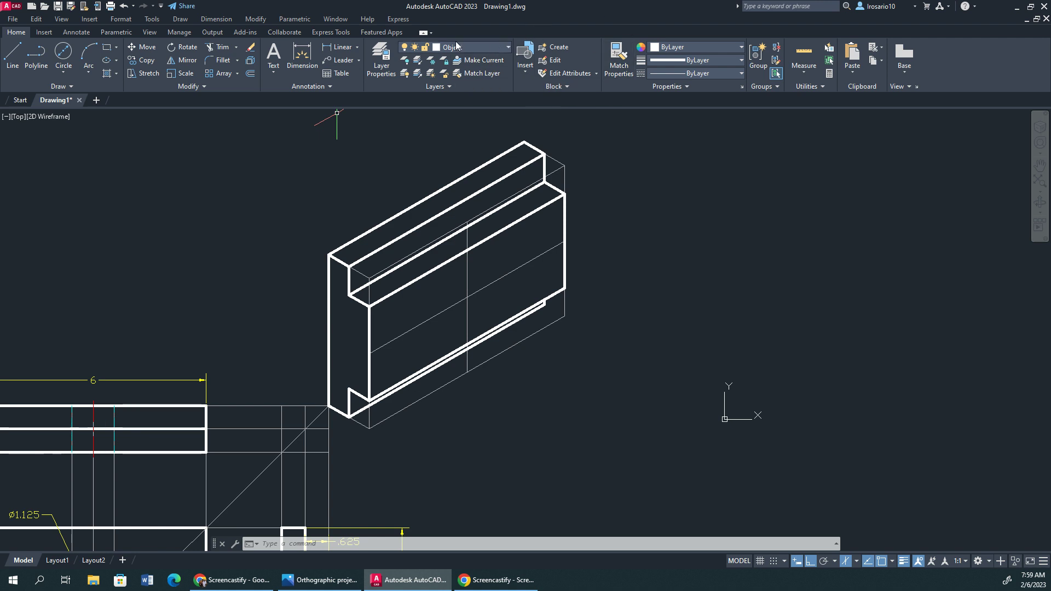
# Step: On the Construction layer, draw the isometric square from two 0.5625 segments and three 1.125 sides
pyautogui.click(488, 48)
pyautogui.click(473, 87)
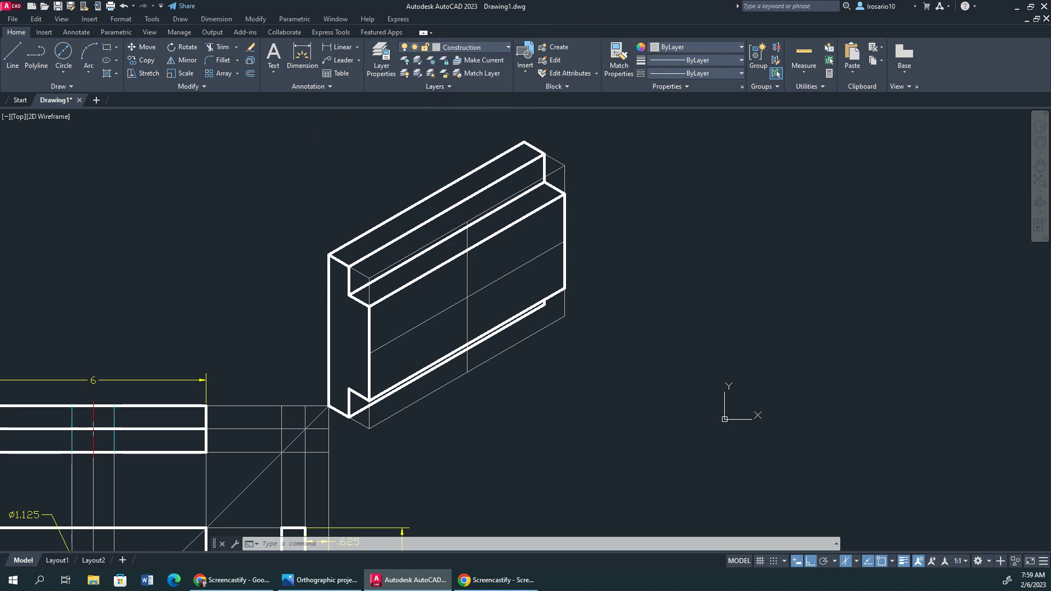
pyautogui.click(12, 55)
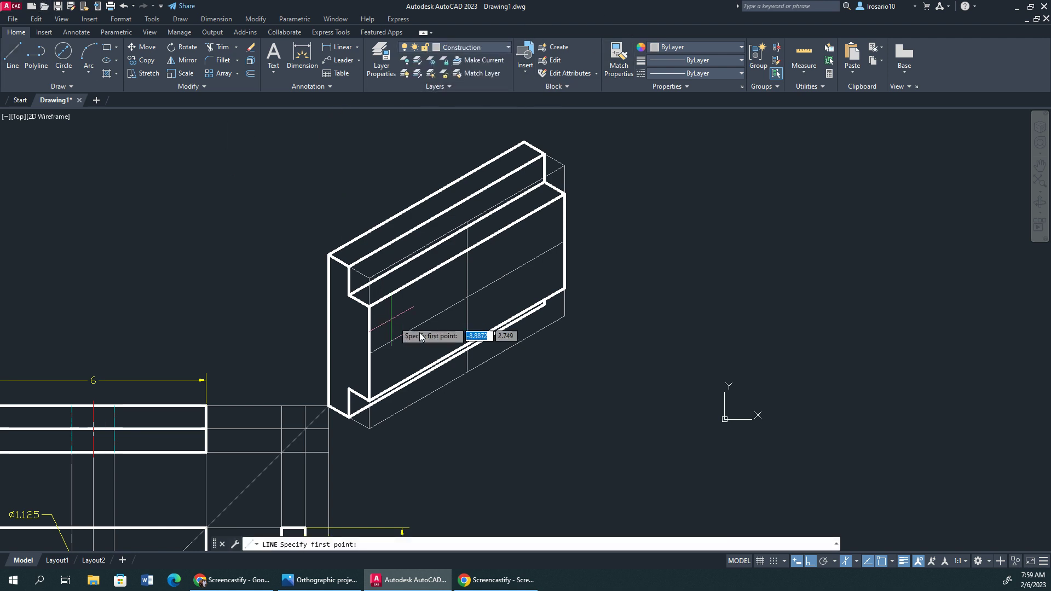
pyautogui.click(468, 300)
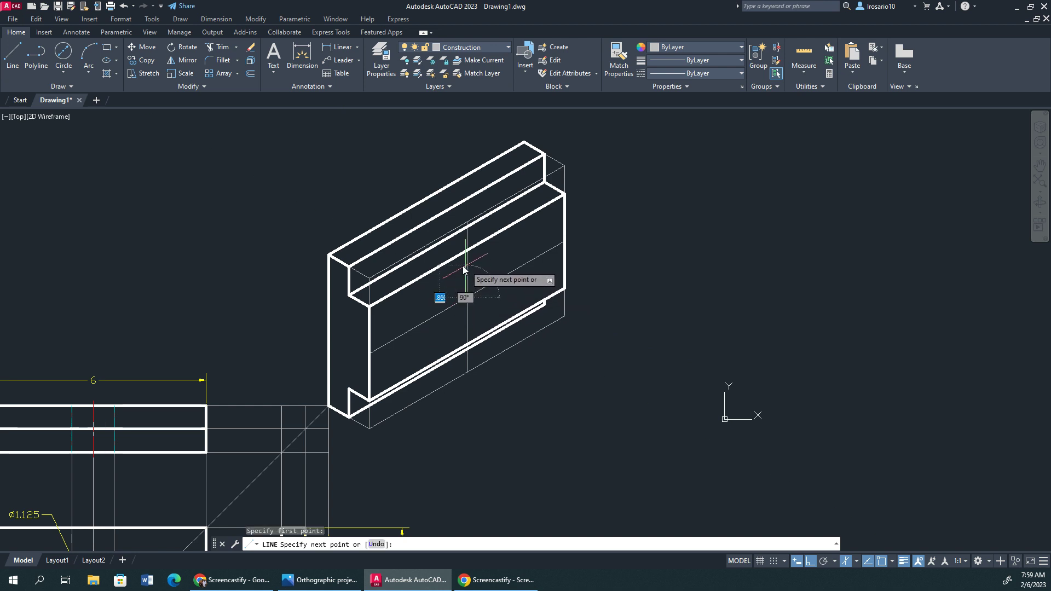
pyautogui.write('.562')
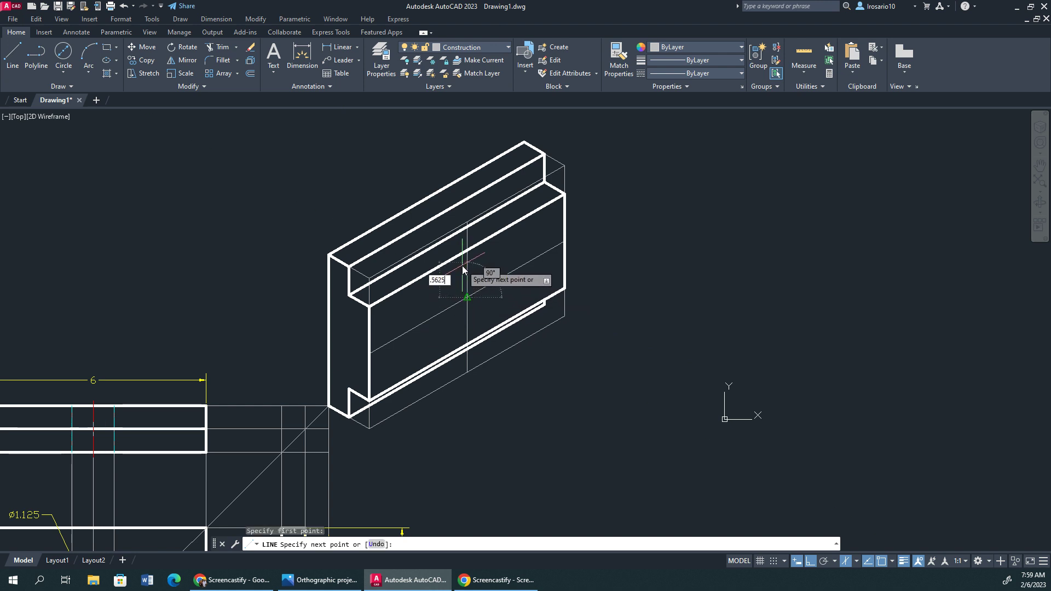
pyautogui.write('5')
pyautogui.press('Return')
pyautogui.press('BackSpace')
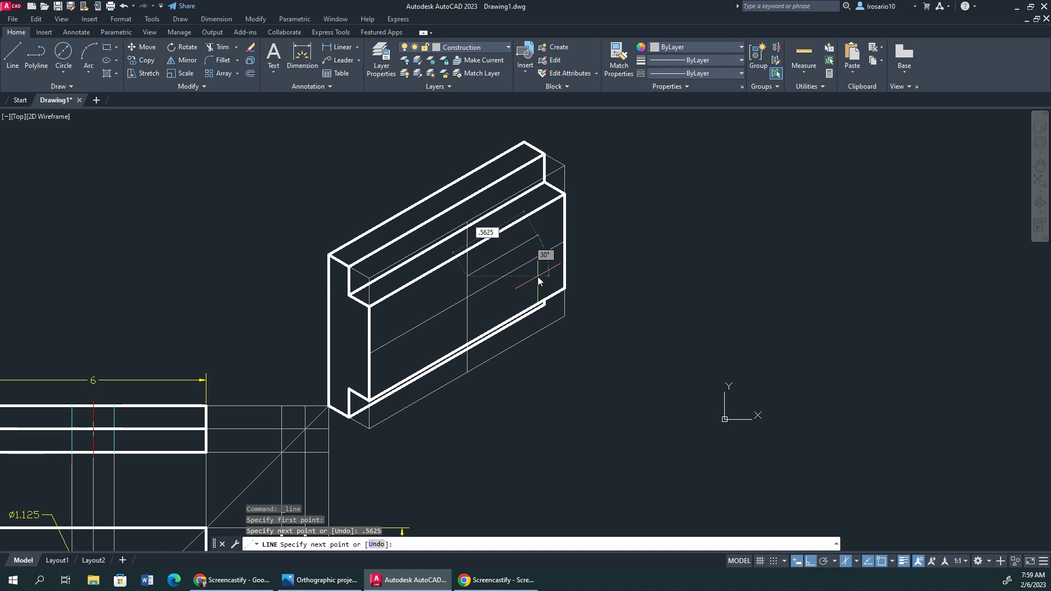
pyautogui.press('Return')
pyautogui.write('1.1')
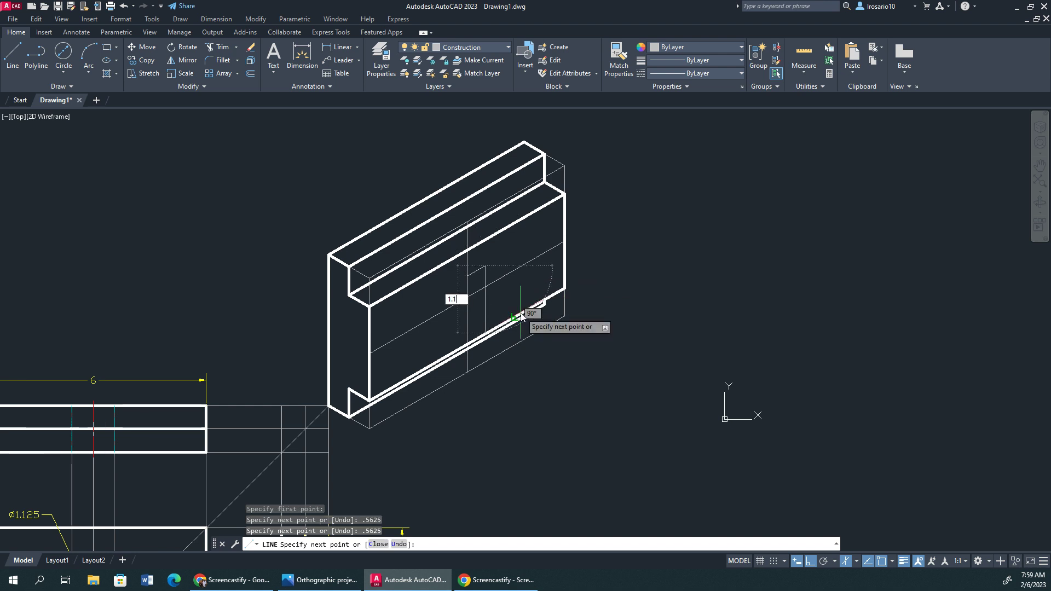
pyautogui.write('25')
pyautogui.press('Return')
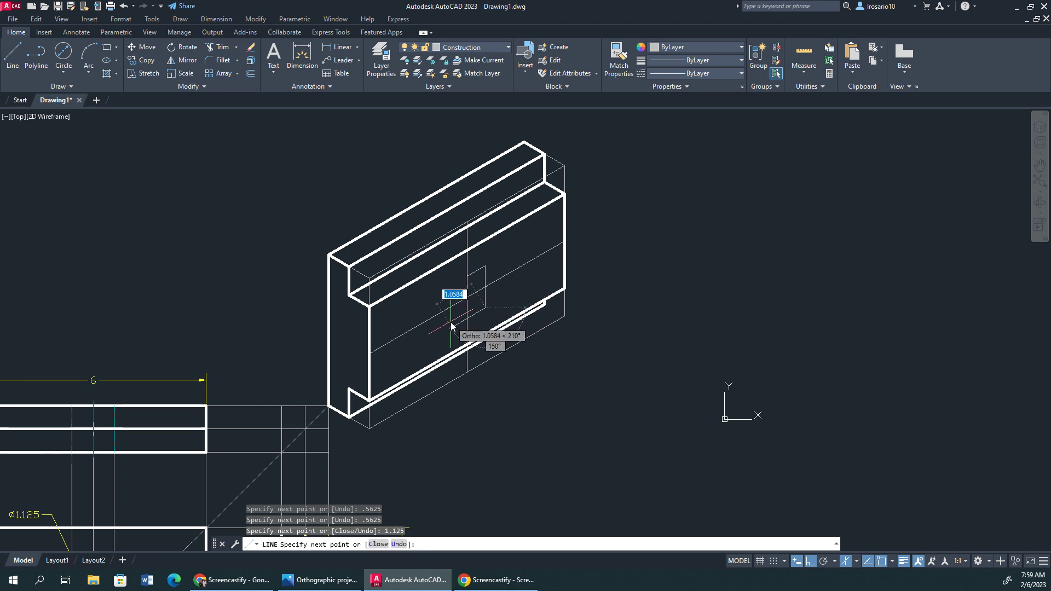
pyautogui.write('1.')
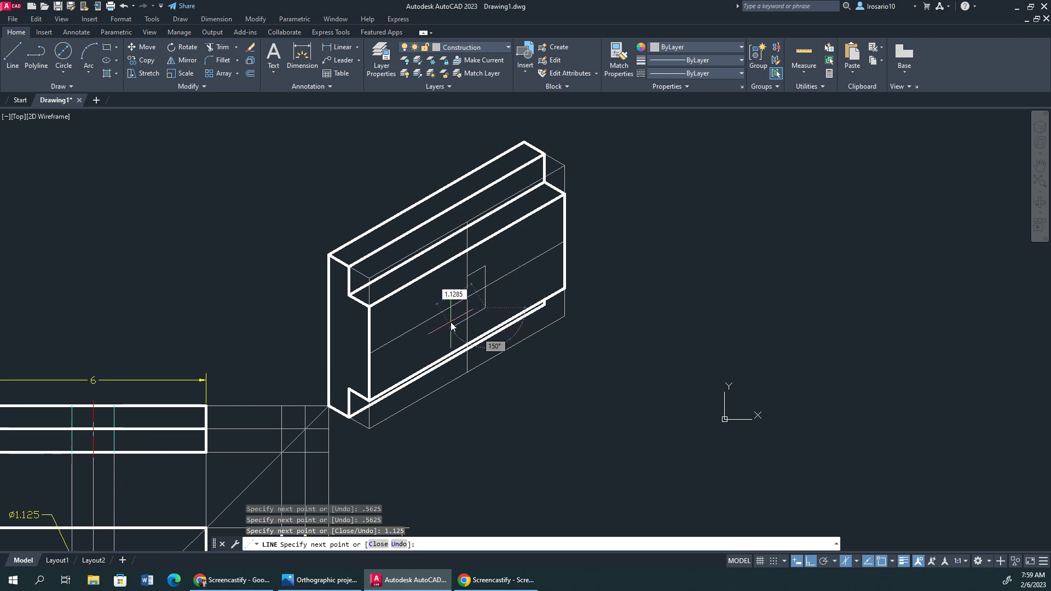
pyautogui.write('125')
pyautogui.press('Return')
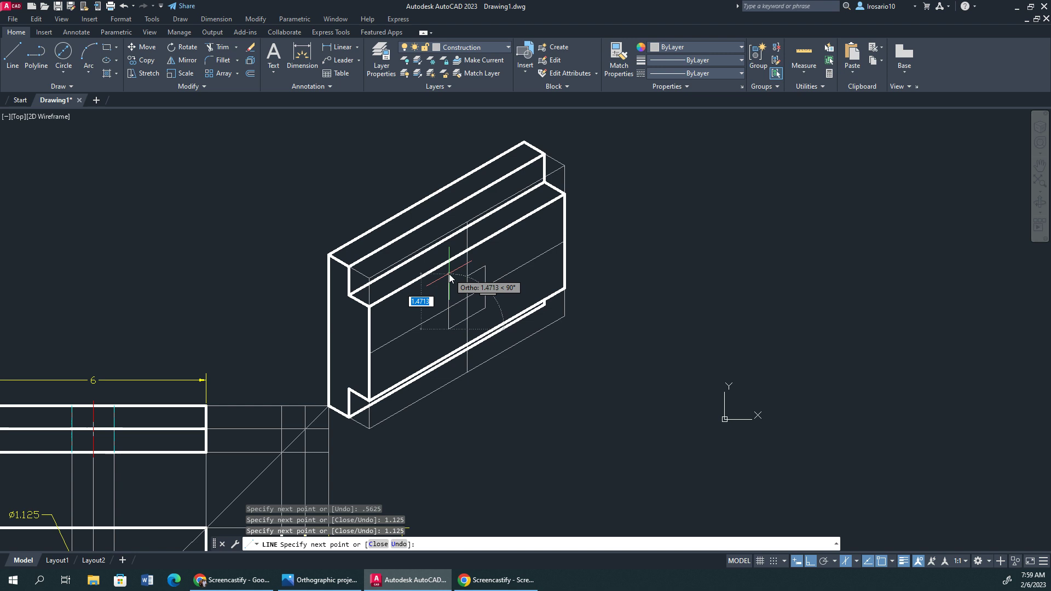
pyautogui.write('1.')
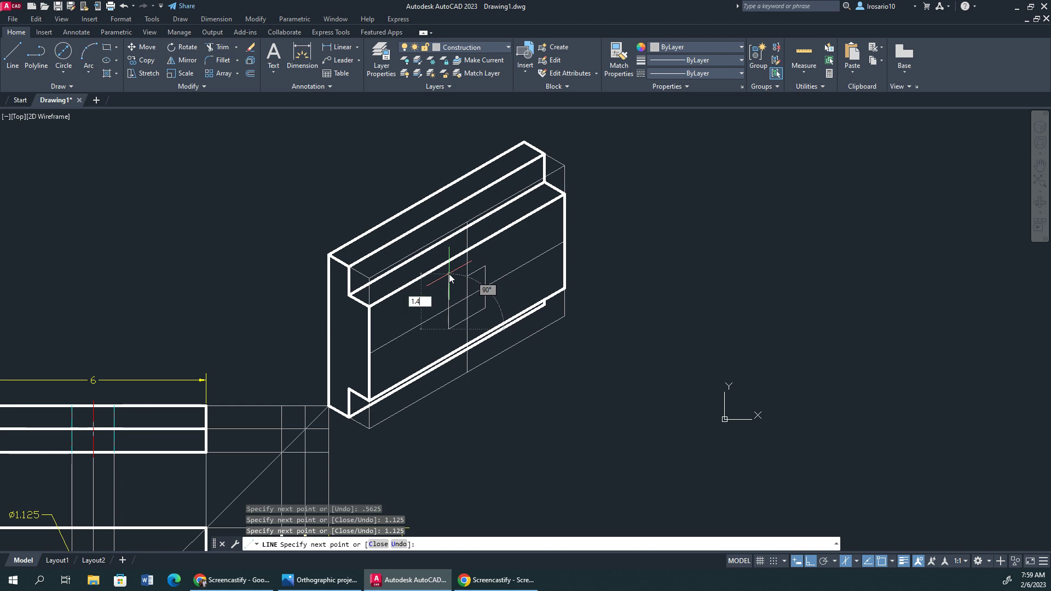
pyautogui.write('125')
pyautogui.press('Return')
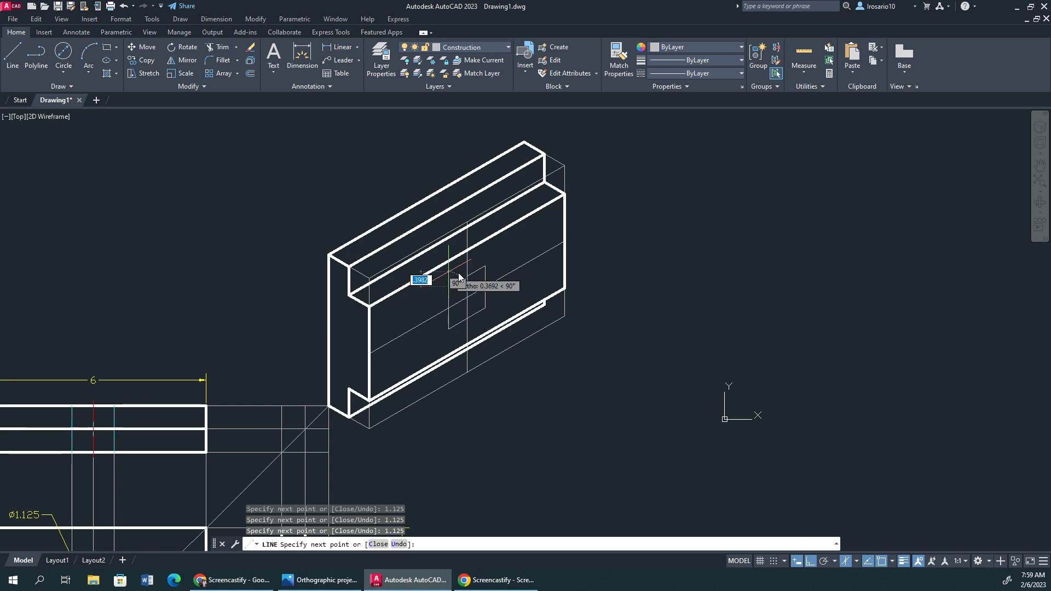
pyautogui.press('Escape')
pyautogui.press('Escape')
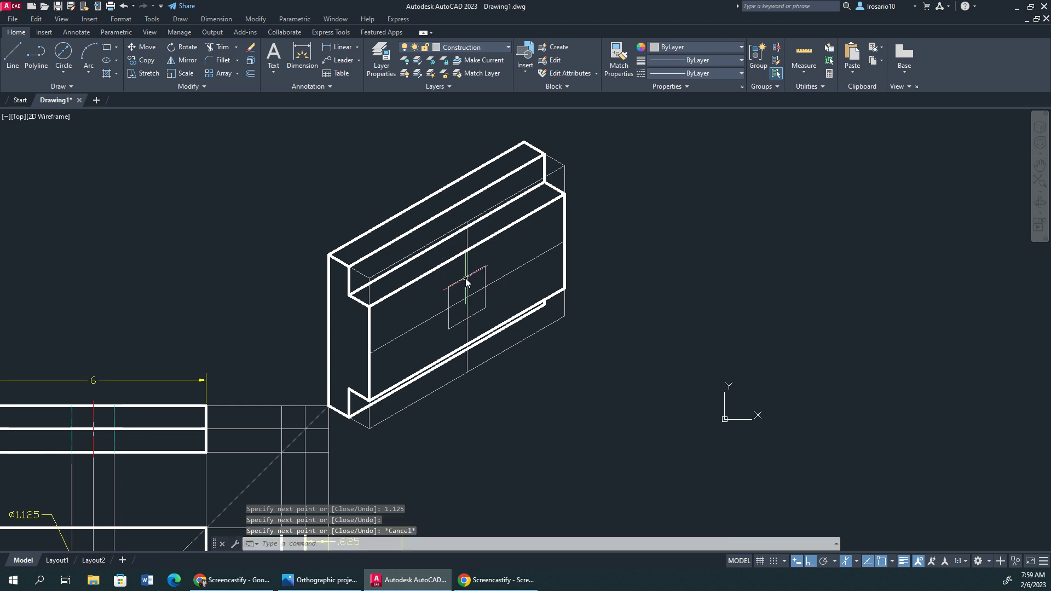
# Step: JOIN the two collinear segments of the square's split edge into one line
pyautogui.write('join')
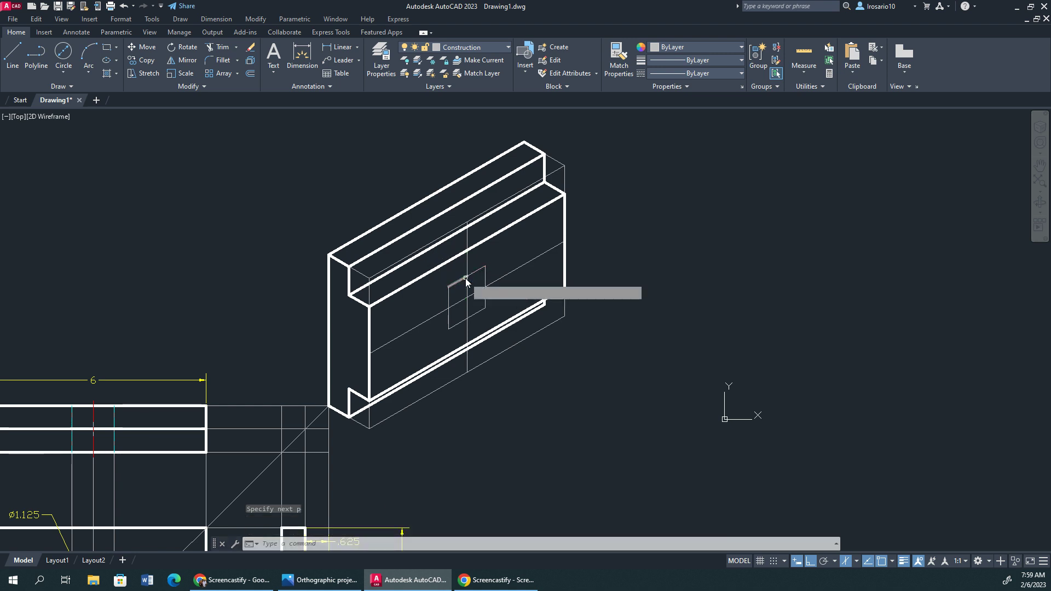
pyautogui.press('Return')
pyautogui.click(458, 283)
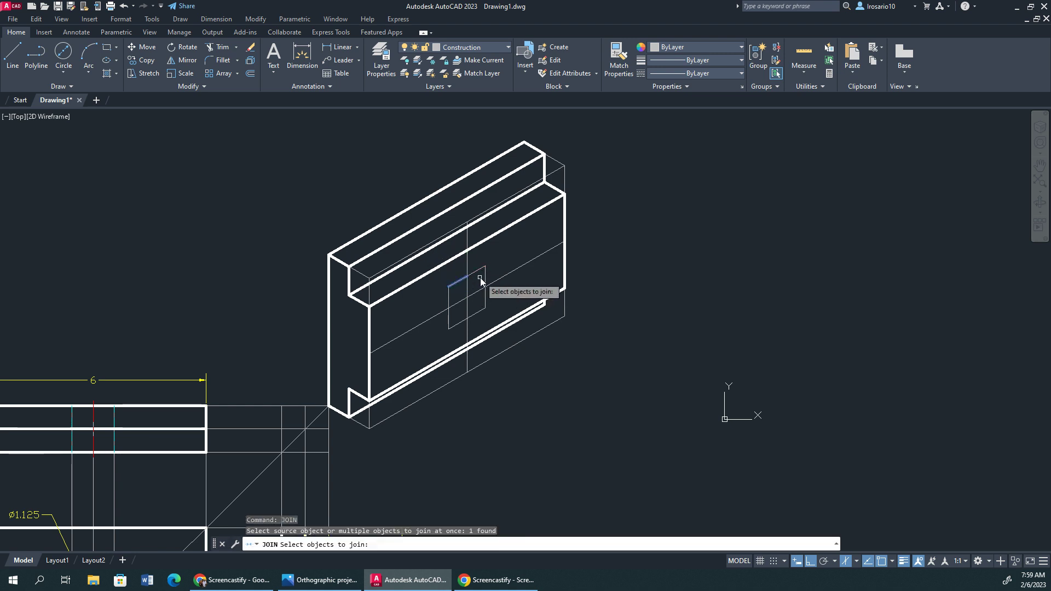
pyautogui.click(476, 270)
pyautogui.press('Return')
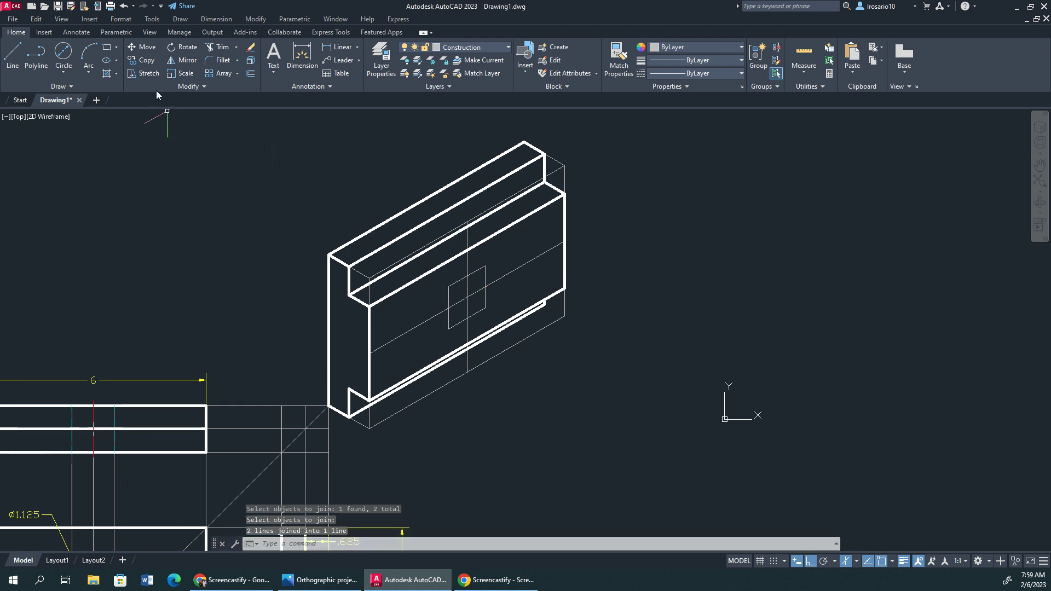
# Step: On the Center layer, add a centerline between the square's top and bottom edges
pyautogui.click(460, 49)
pyautogui.click(462, 76)
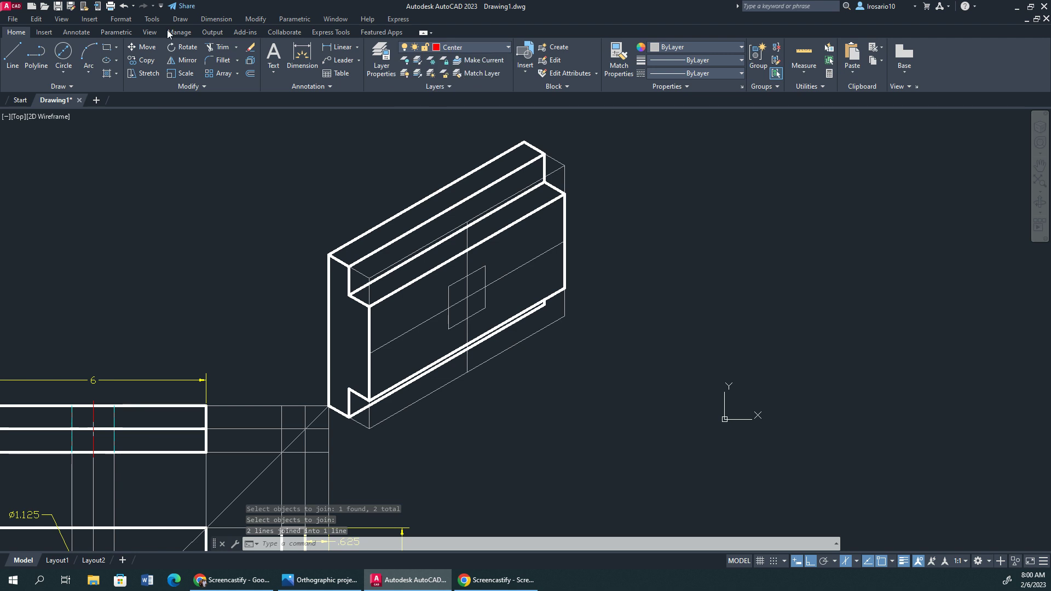
pyautogui.click(77, 33)
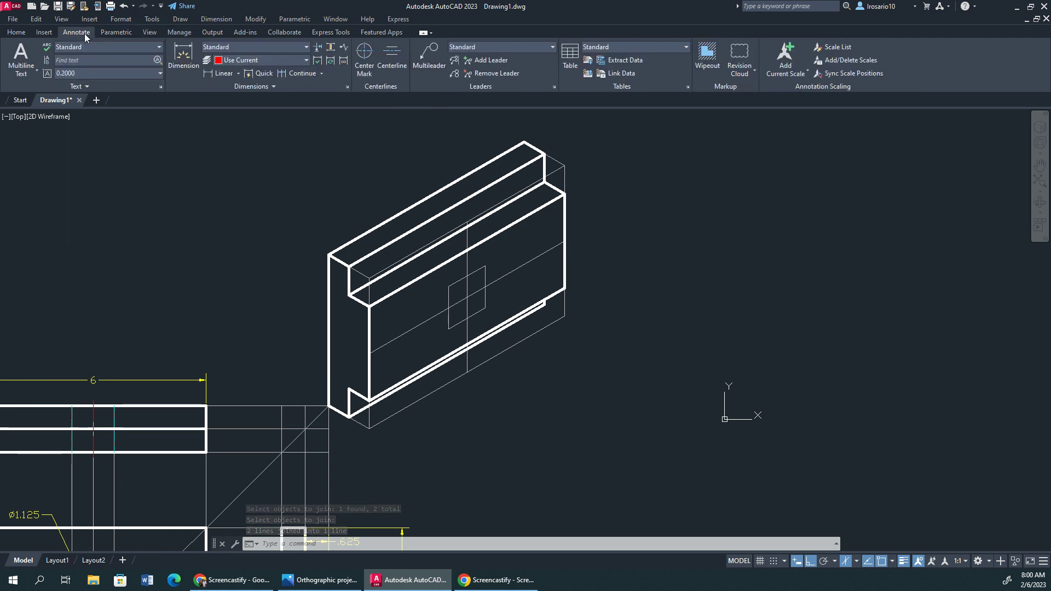
pyautogui.click(398, 55)
pyautogui.click(457, 283)
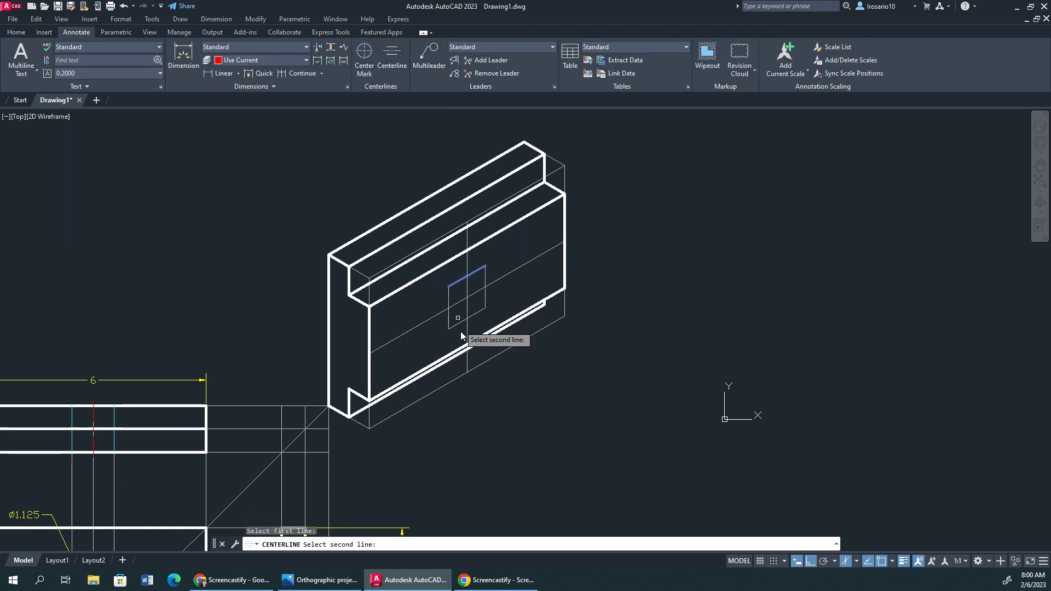
pyautogui.click(462, 322)
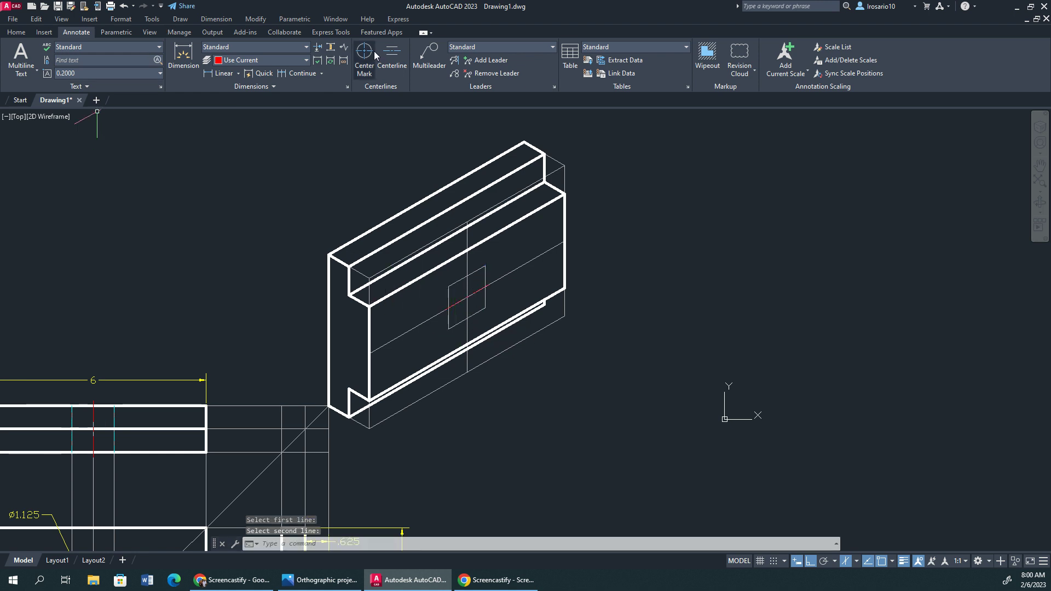
# Step: Add a second centerline between the square's left and right edges
pyautogui.click(393, 53)
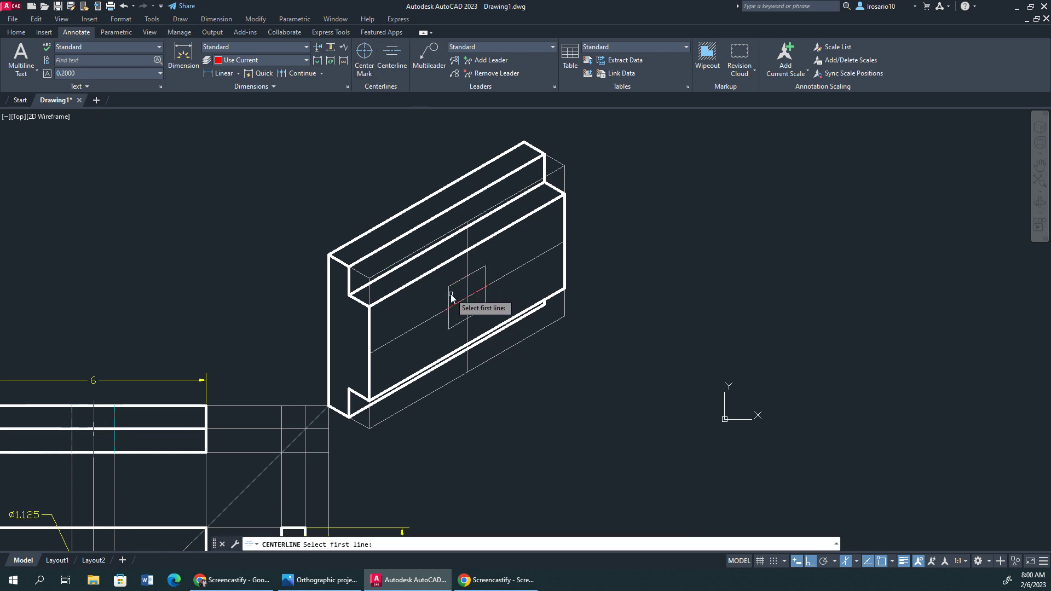
pyautogui.click(452, 296)
pyautogui.click(485, 284)
pyautogui.click(486, 278)
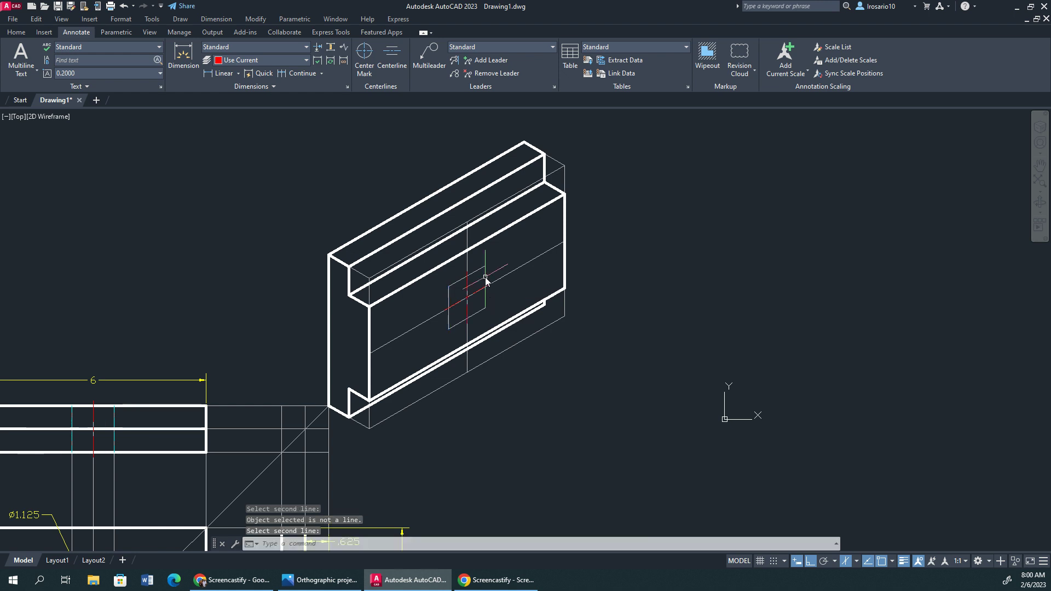
pyautogui.press('Escape')
pyautogui.scroll(2, 478, 243)
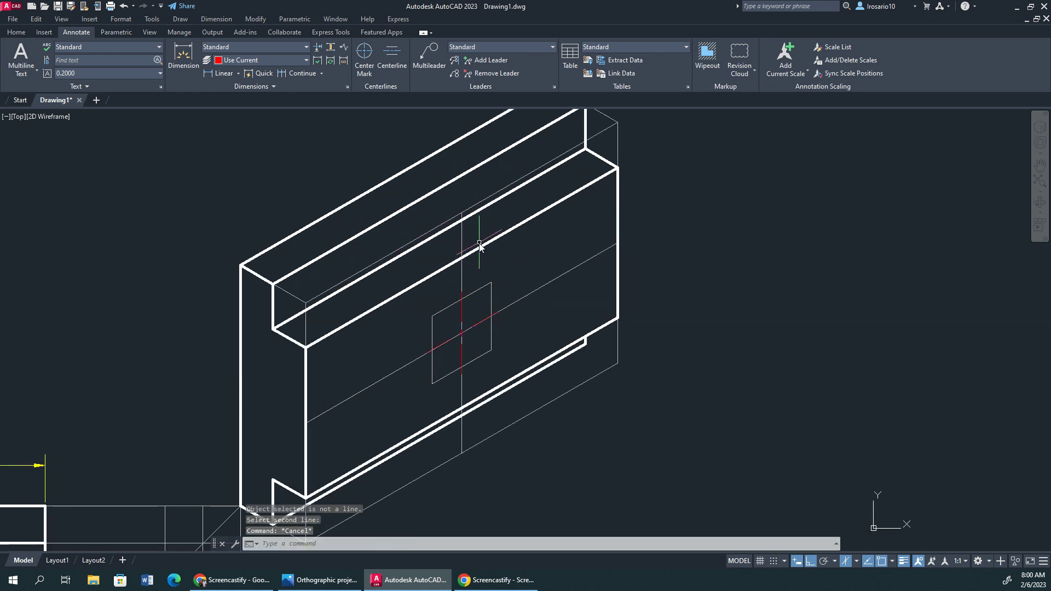
pyautogui.click(14, 32)
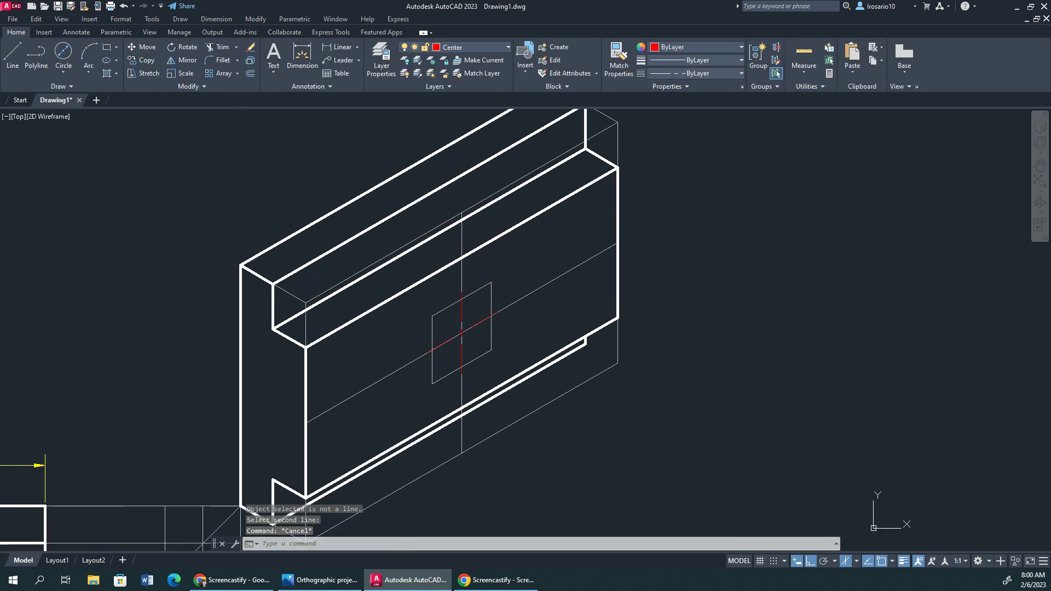
# Step: On the Construction layer, draw a line across the square and a diagonal from its left corner
pyautogui.click(482, 50)
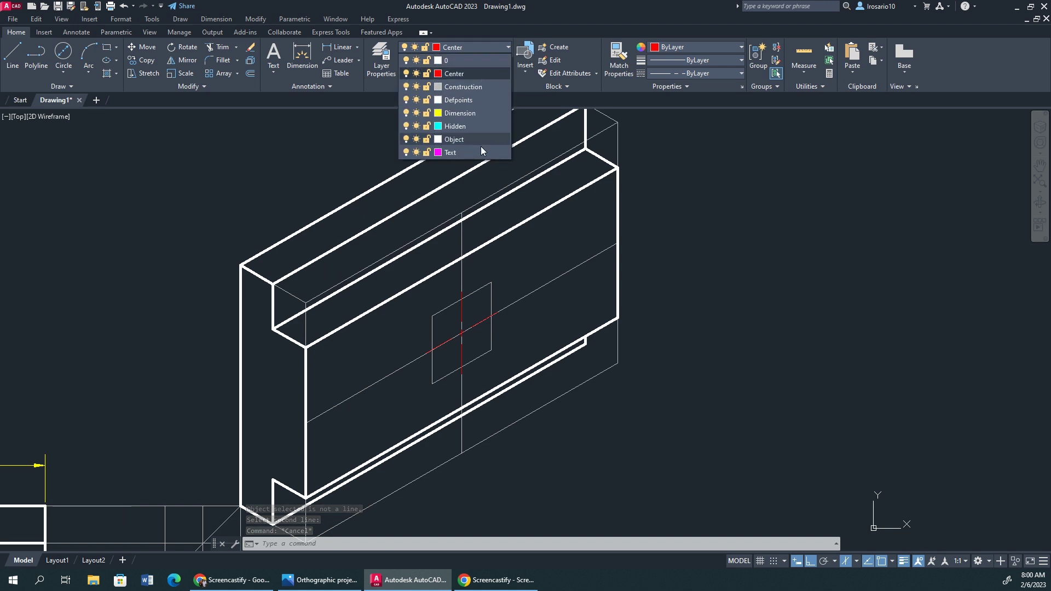
pyautogui.click(462, 90)
pyautogui.click(14, 58)
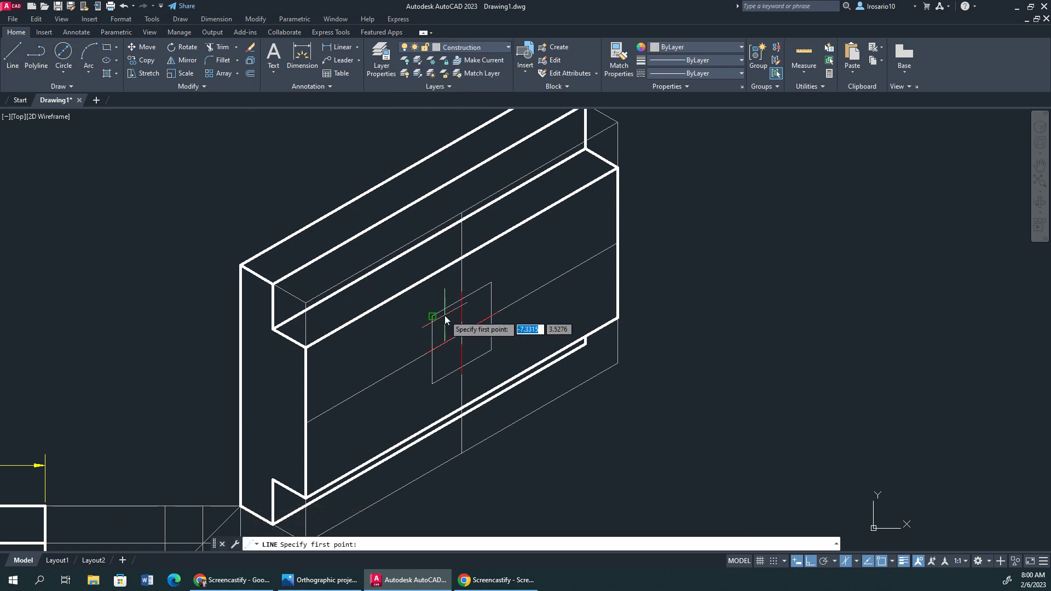
pyautogui.click(434, 315)
pyautogui.click(485, 317)
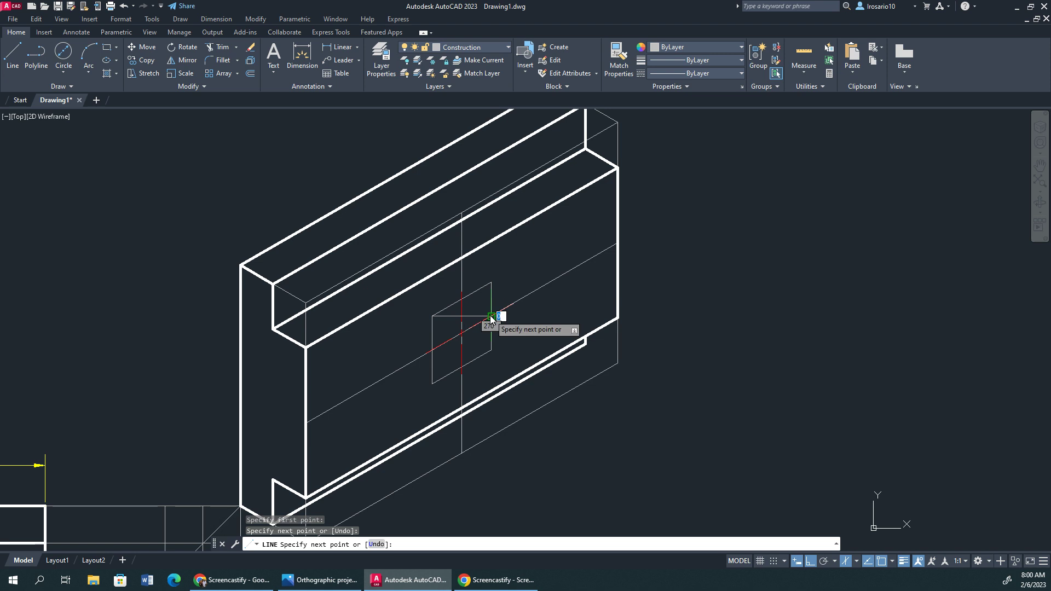
pyautogui.press('Escape')
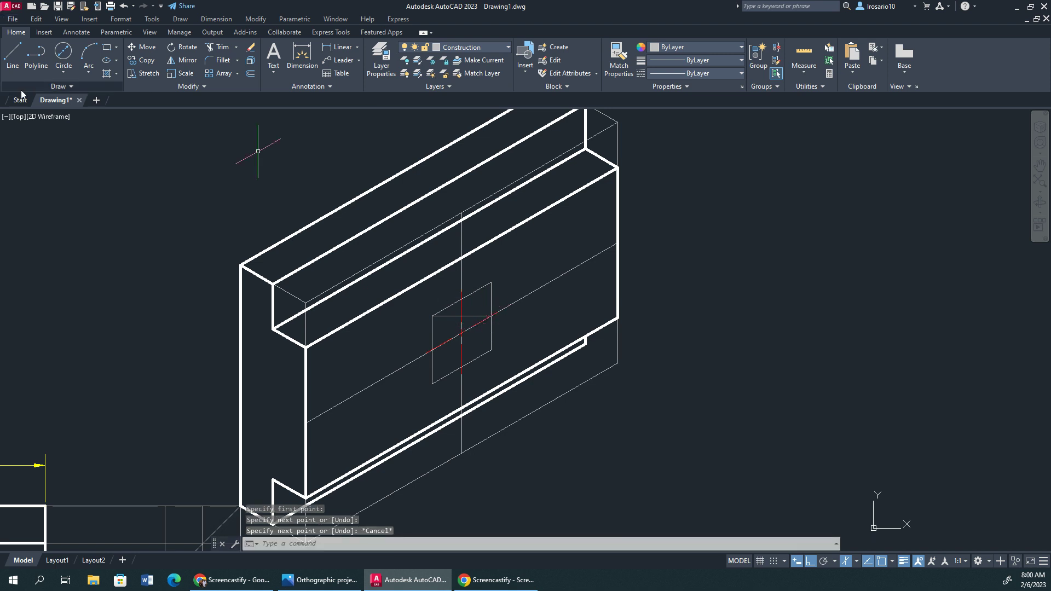
pyautogui.press('space')
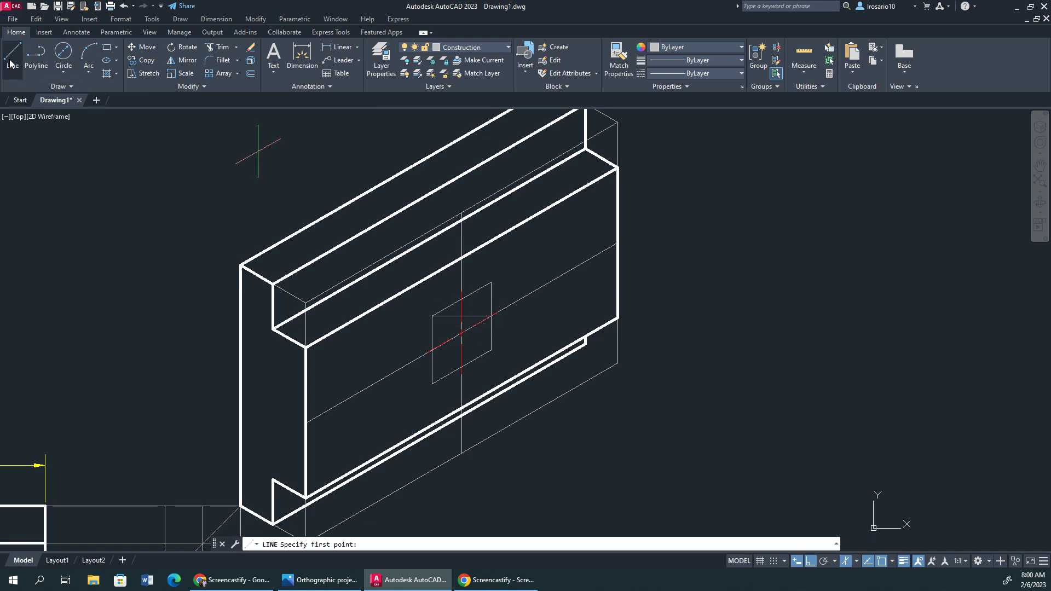
pyautogui.click(432, 317)
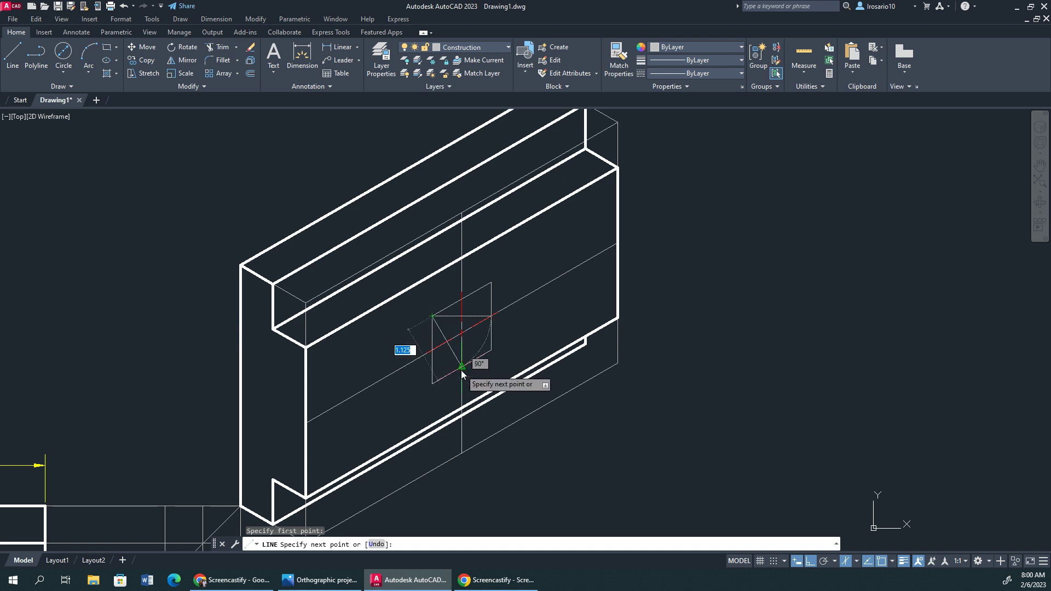
pyautogui.click(458, 367)
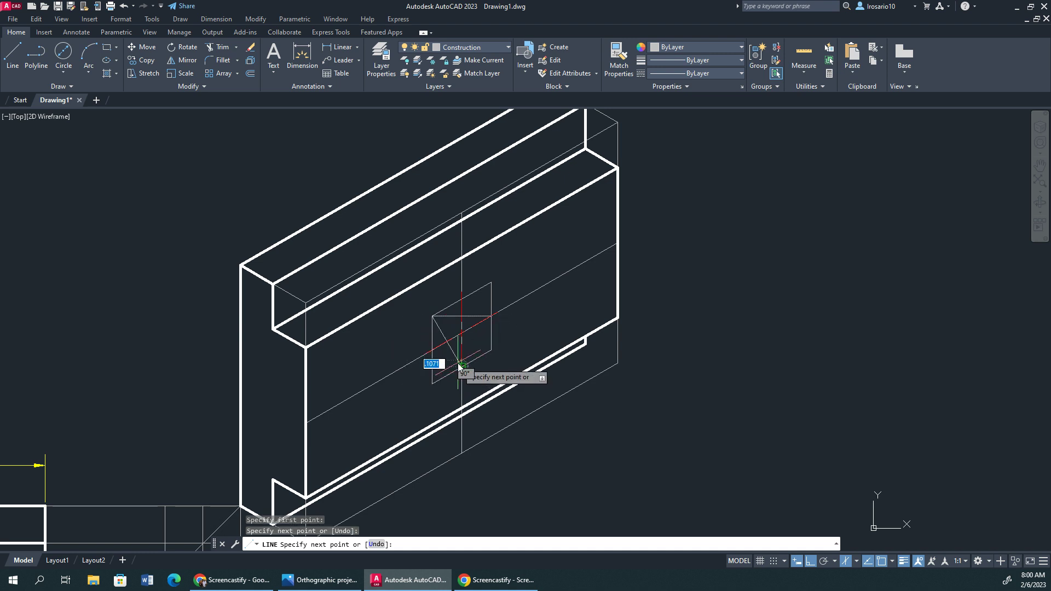
pyautogui.press('Escape')
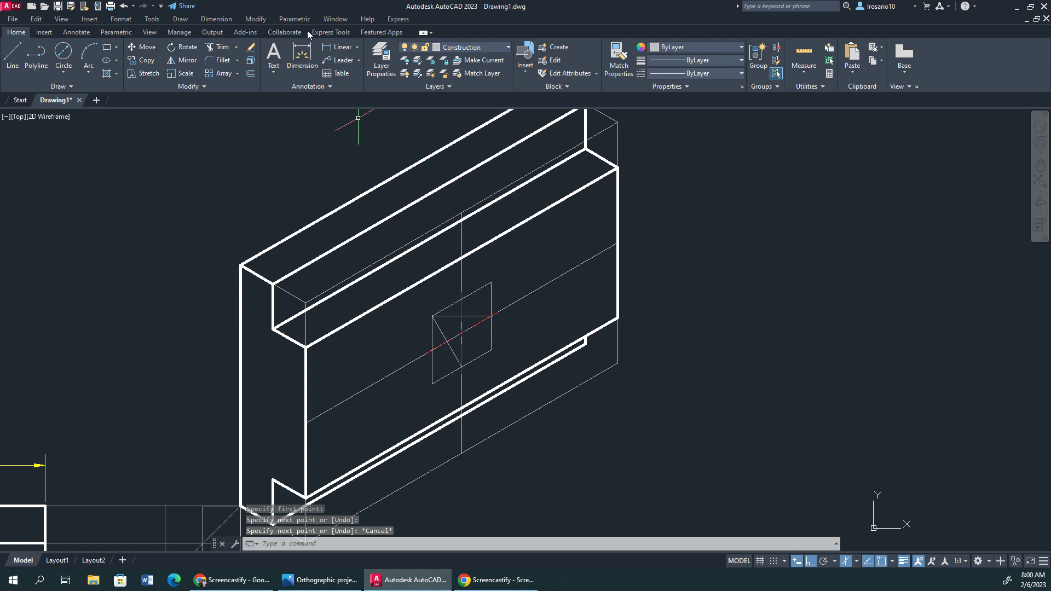
# Step: Draw two more construction lines, one toward the square's top and one from its right corner
pyautogui.click(13, 55)
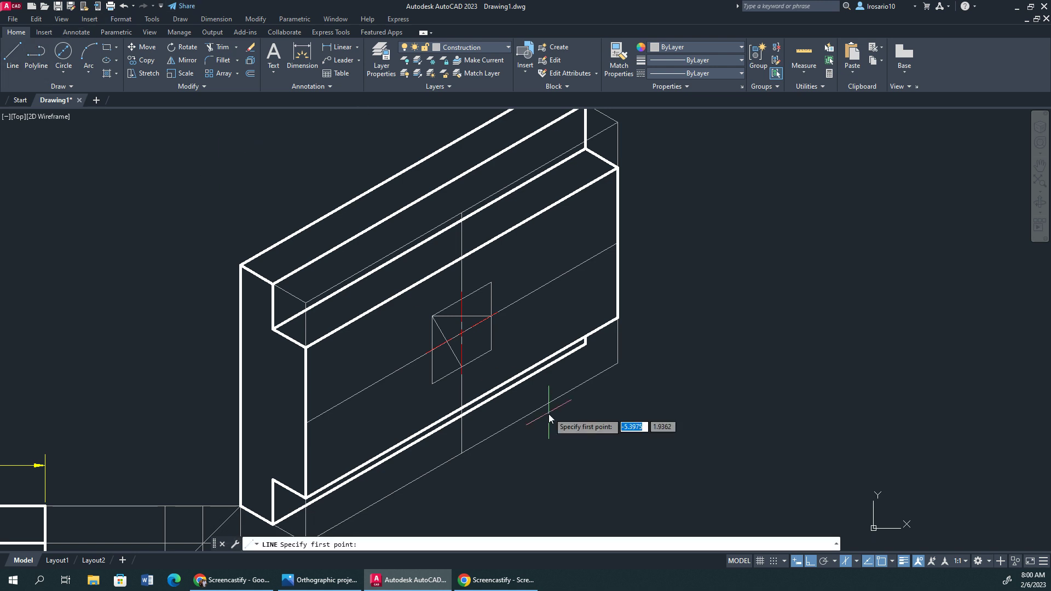
pyautogui.click(462, 350)
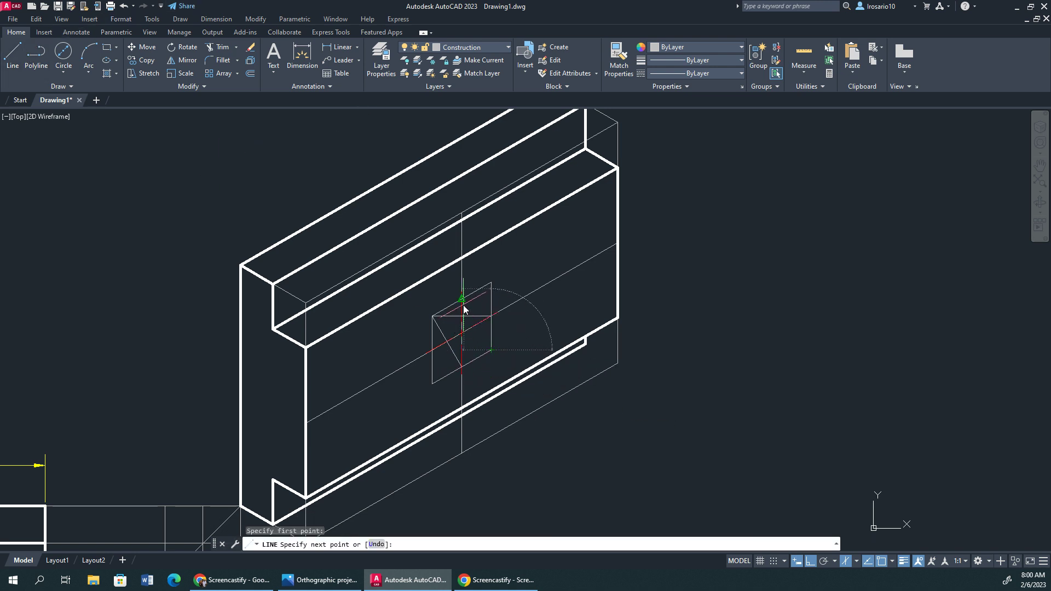
pyautogui.click(462, 305)
pyautogui.press('Escape')
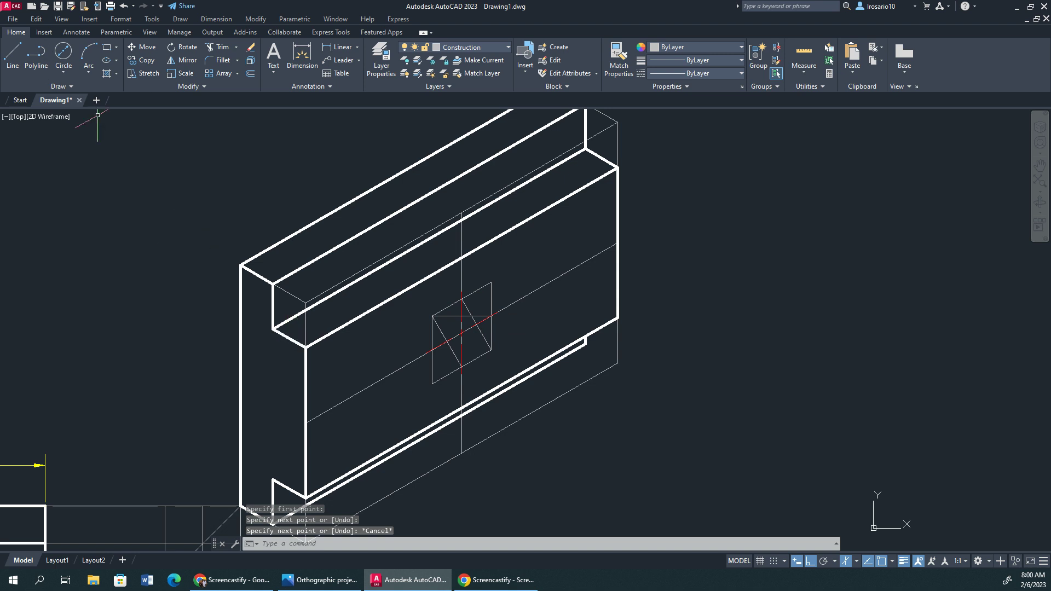
pyautogui.click(6, 55)
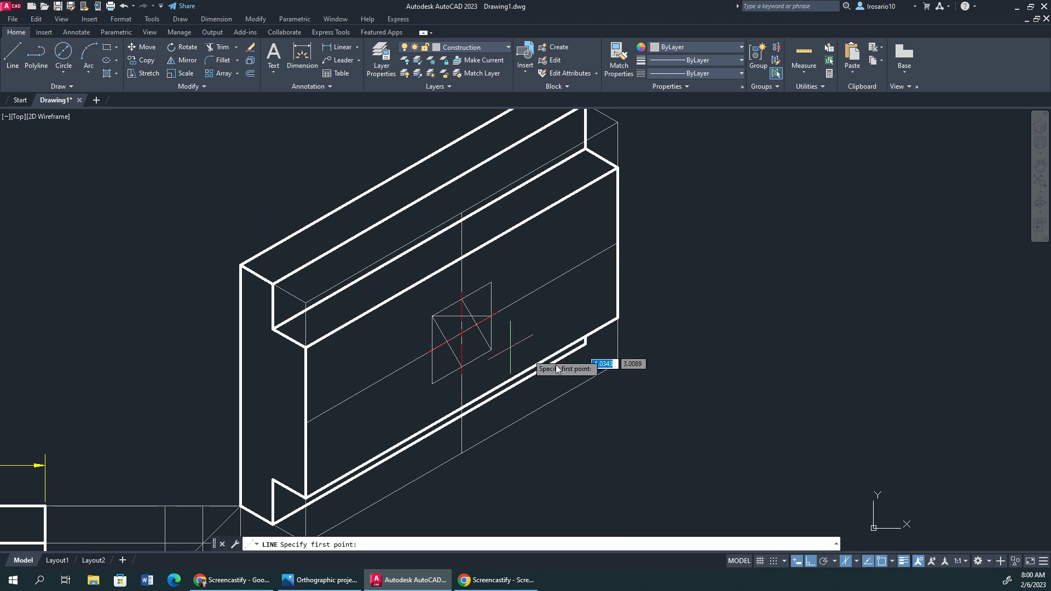
pyautogui.click(491, 351)
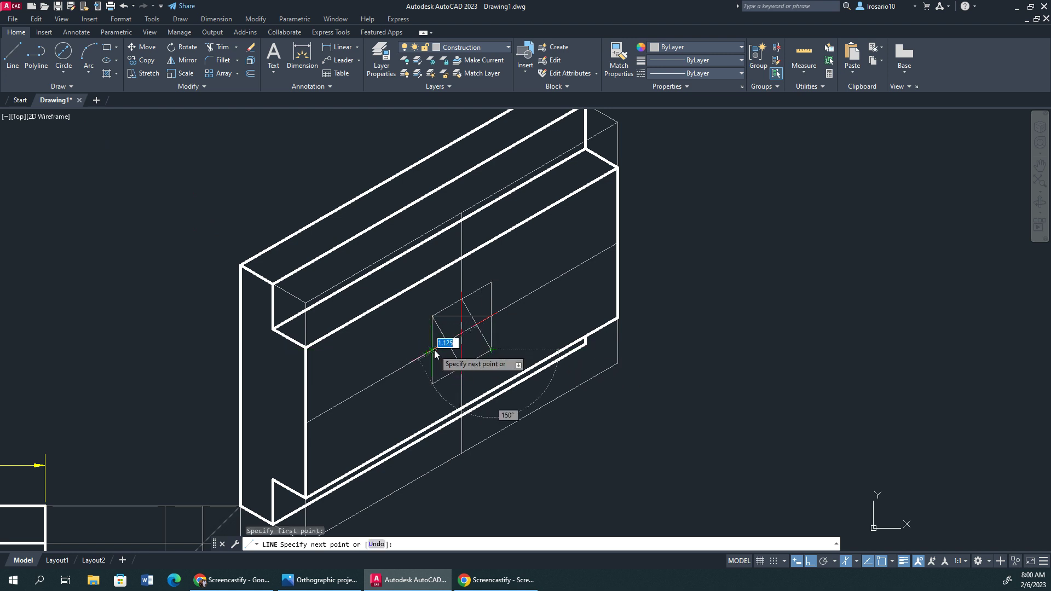
pyautogui.click(435, 350)
pyautogui.press('Escape')
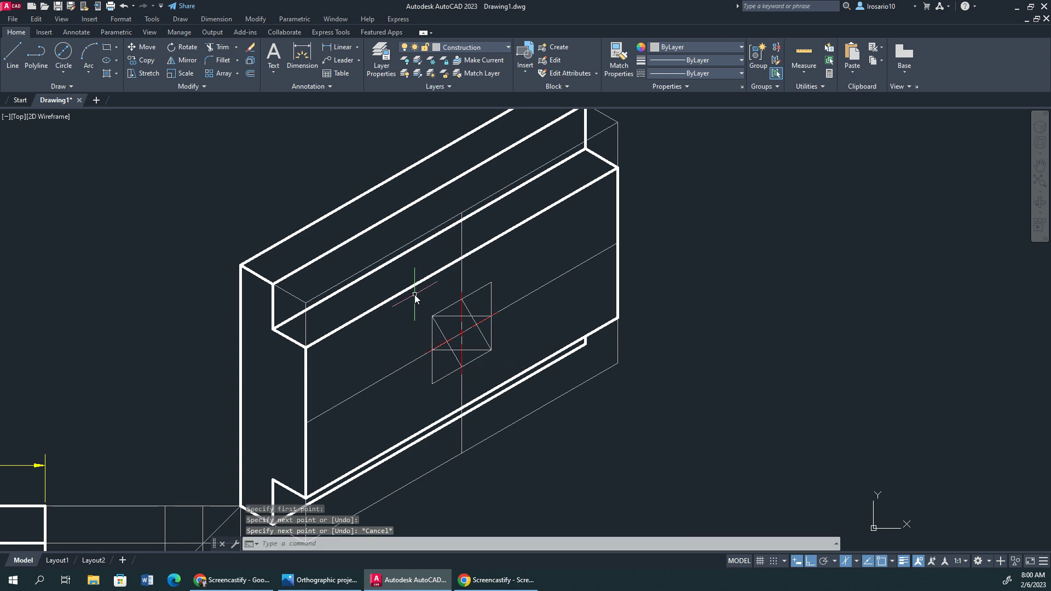
pyautogui.scroll(2, 418, 296)
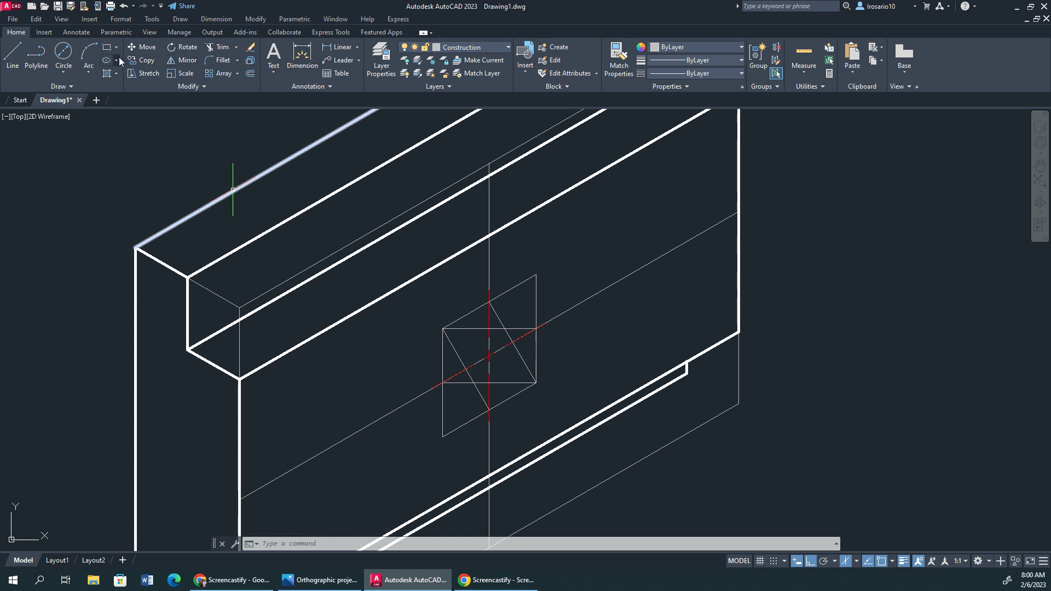
# Step: On the Object layer, draw the upper and left Start-Center-Length arcs of the isometric circle
pyautogui.click(466, 47)
pyautogui.click(462, 136)
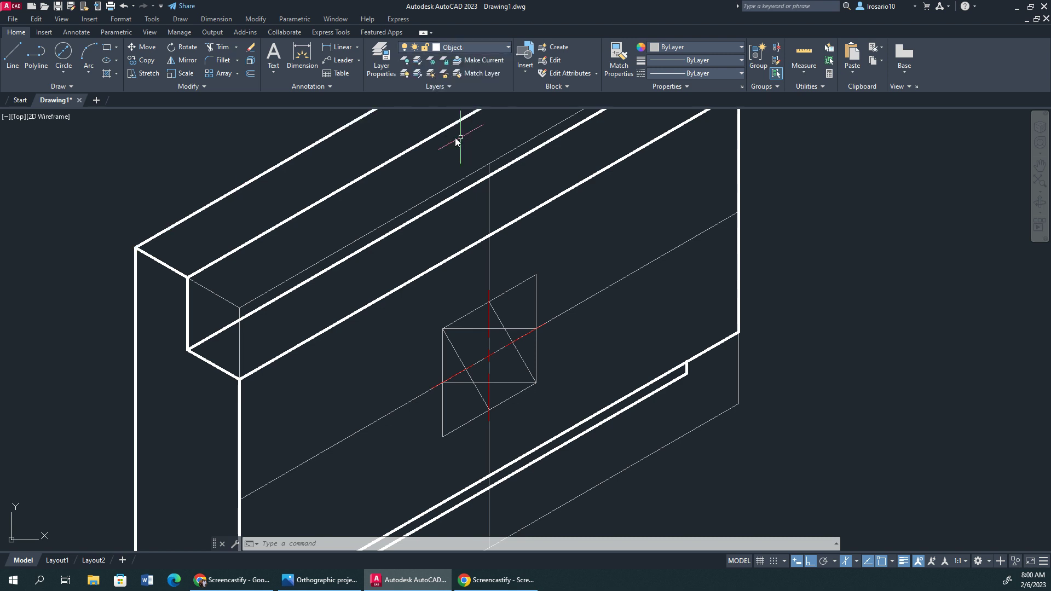
pyautogui.click(89, 72)
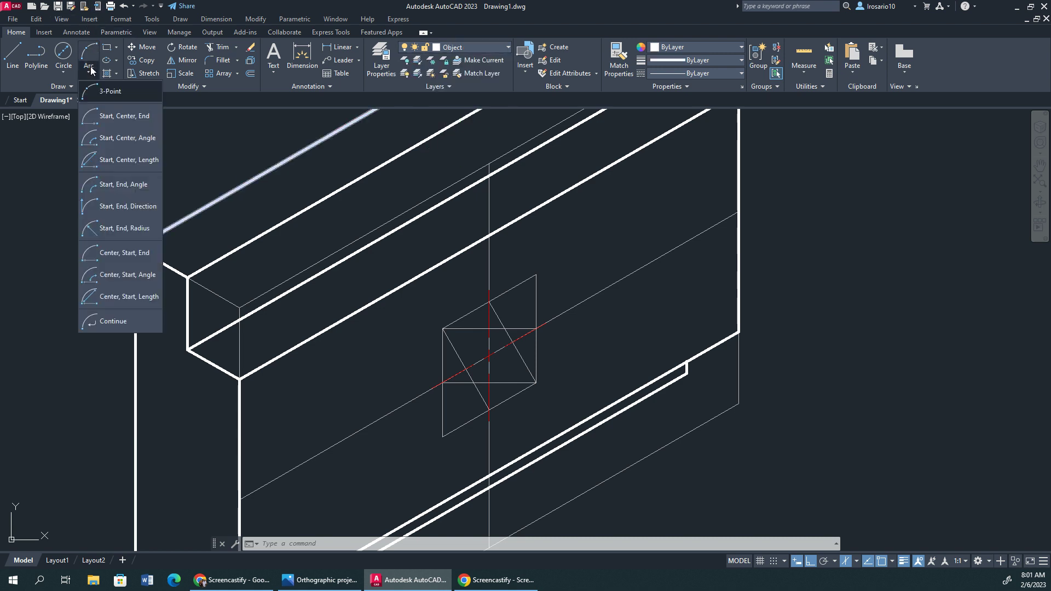
pyautogui.click(149, 166)
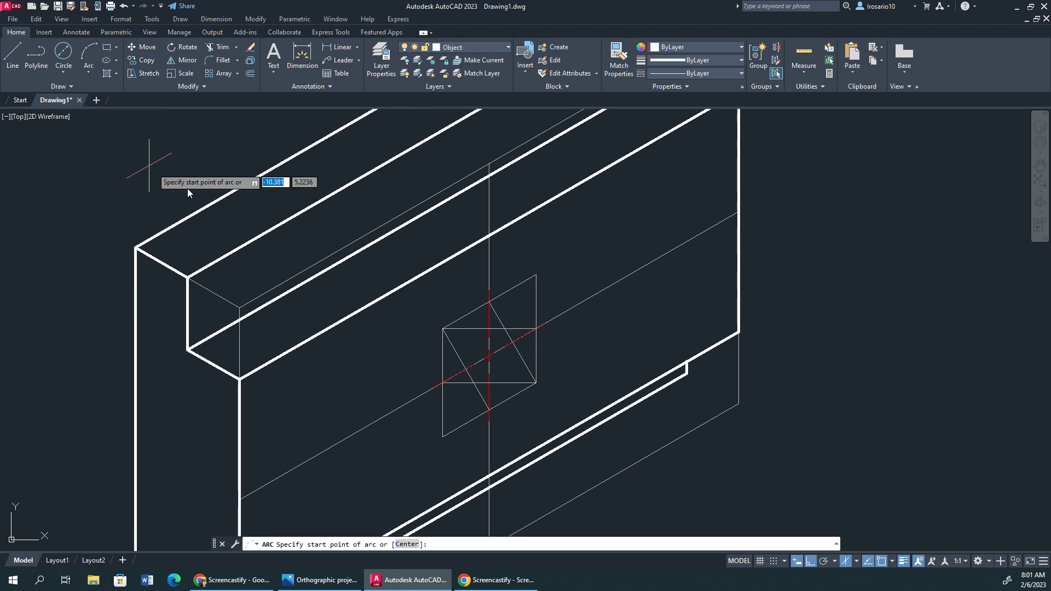
pyautogui.click(536, 329)
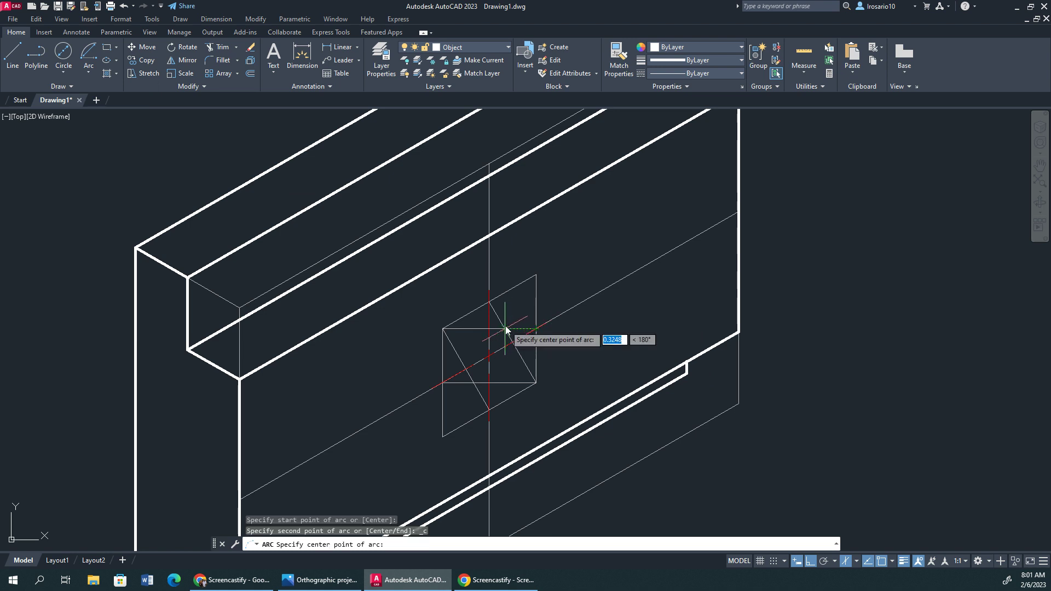
pyautogui.click(506, 329)
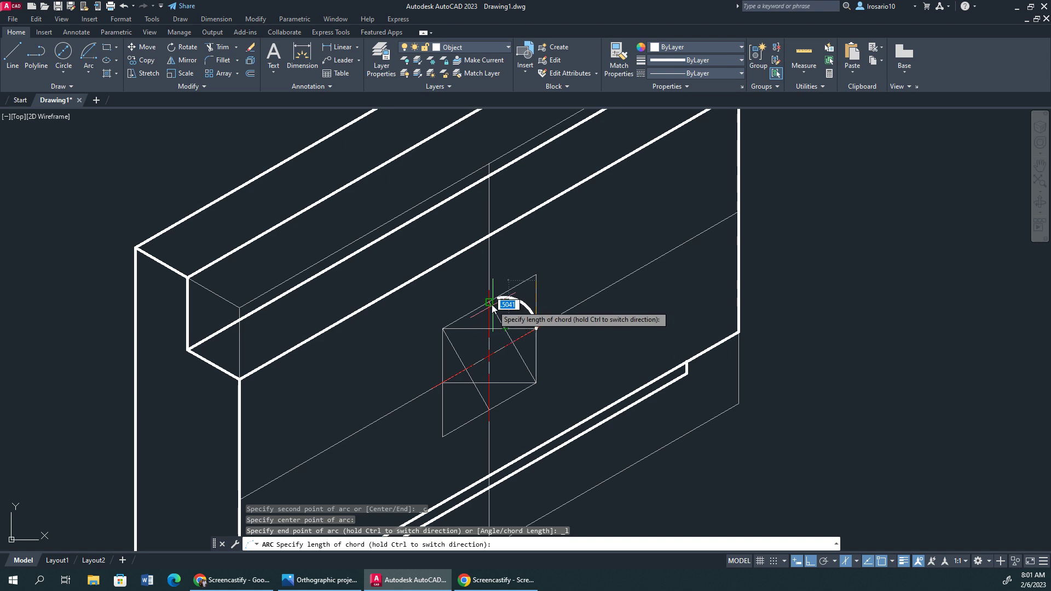
pyautogui.click(492, 304)
pyautogui.press('Escape')
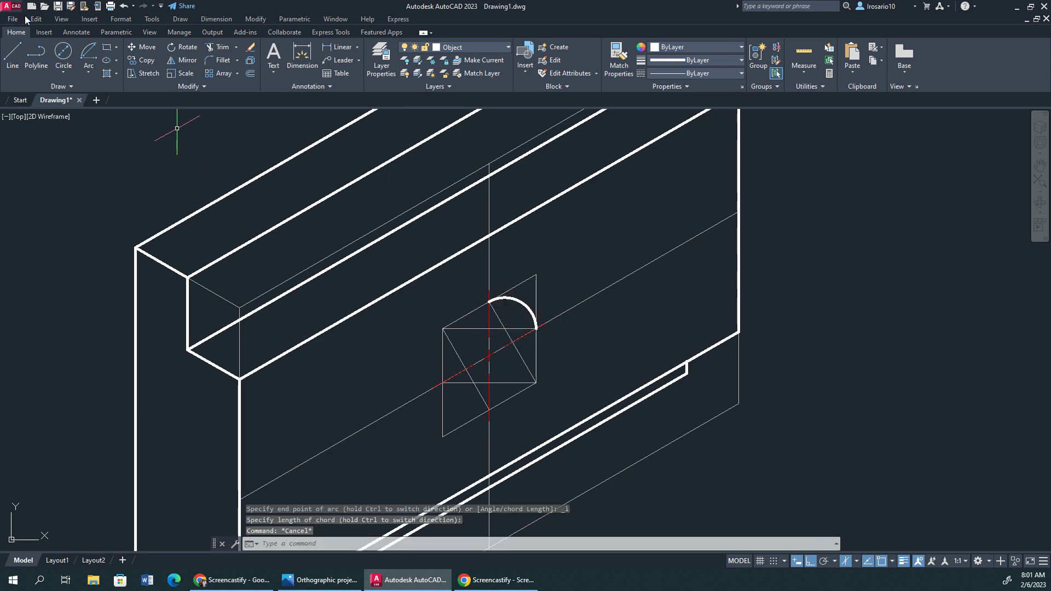
pyautogui.click(87, 71)
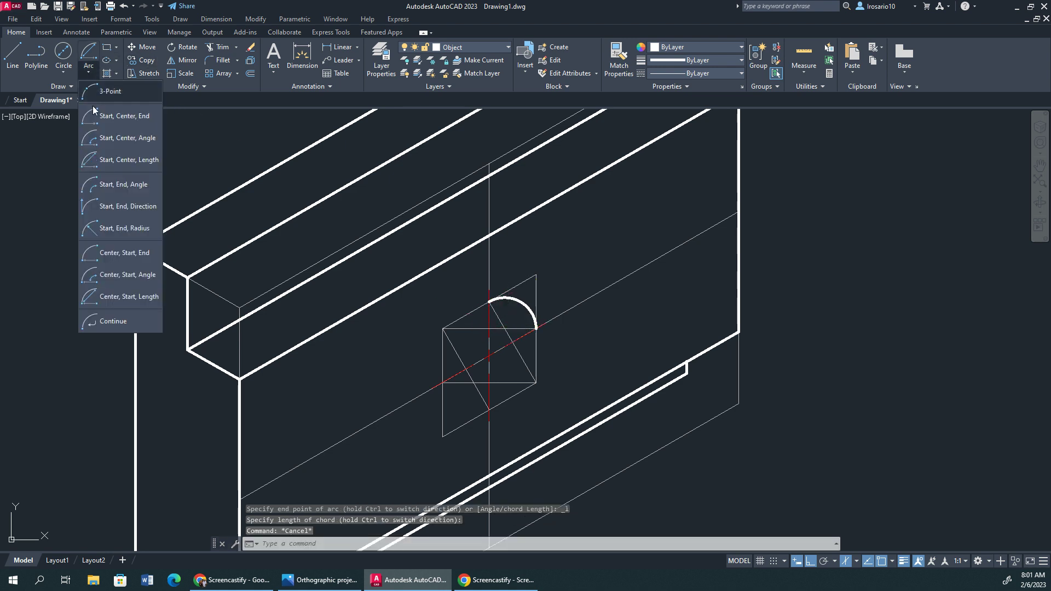
pyautogui.click(101, 153)
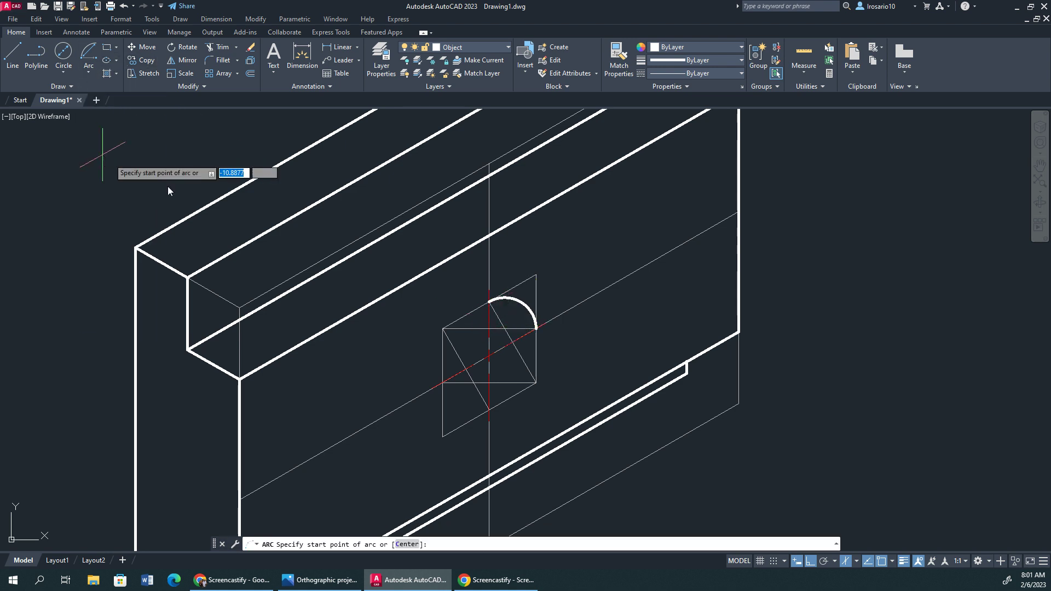
pyautogui.click(487, 302)
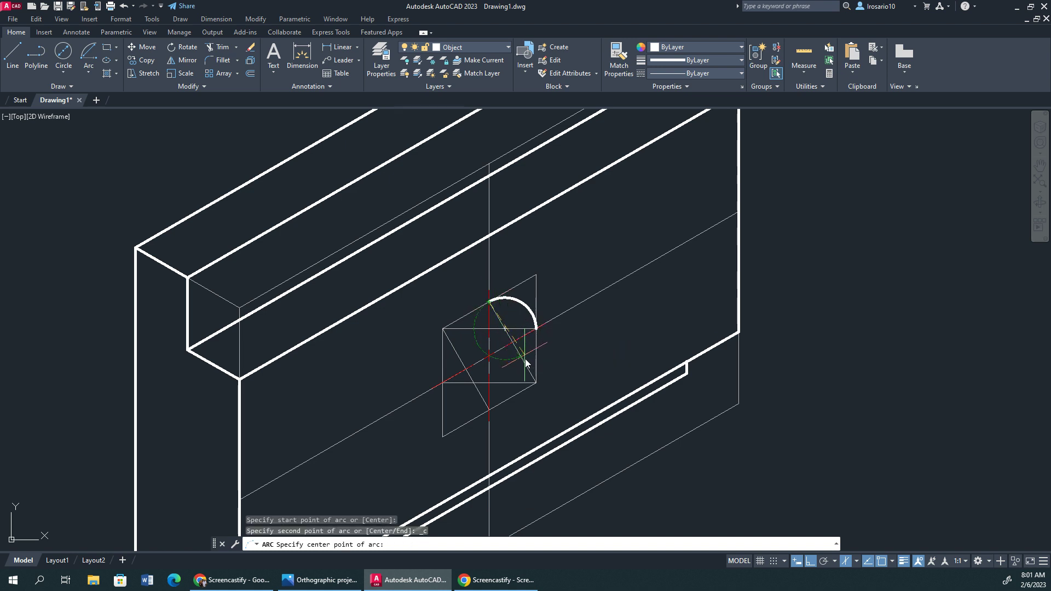
pyautogui.click(538, 385)
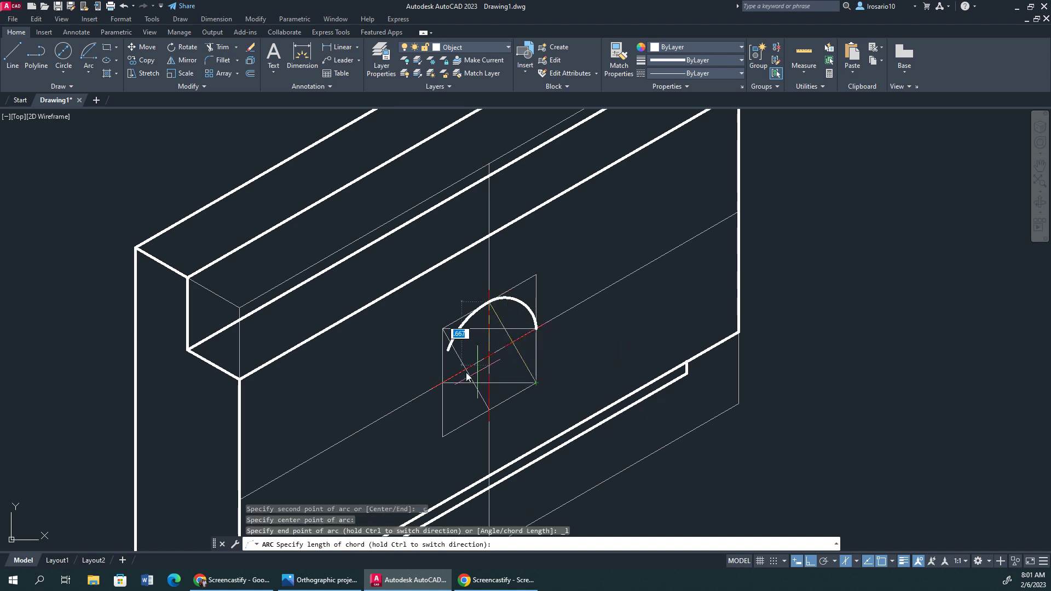
pyautogui.click(443, 382)
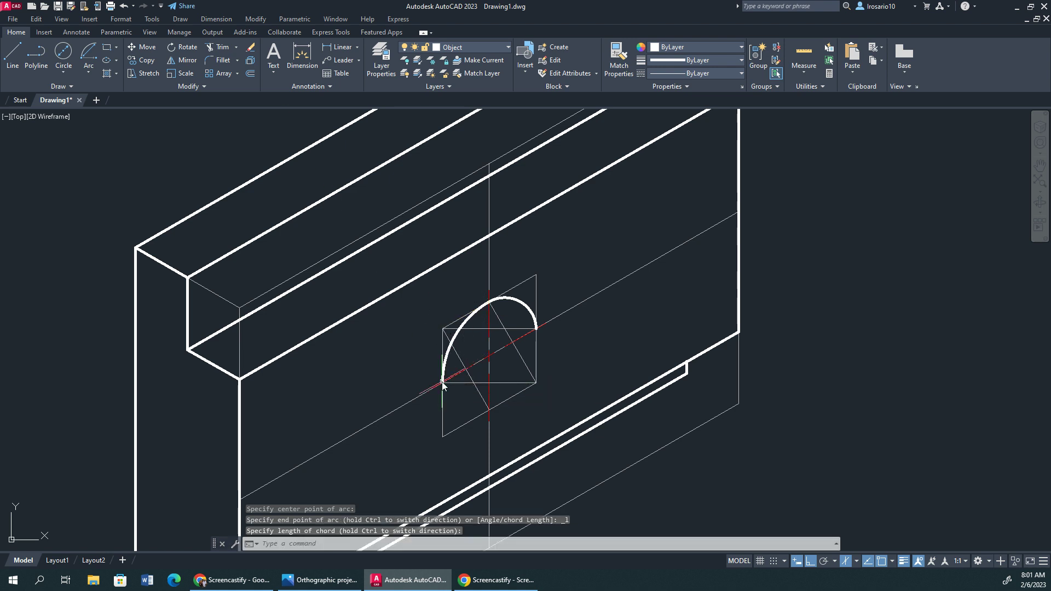
pyautogui.press('Escape')
# Step: Draw the lower and final Start-Center-Length arcs to close the isometric ellipse
pyautogui.click(84, 70)
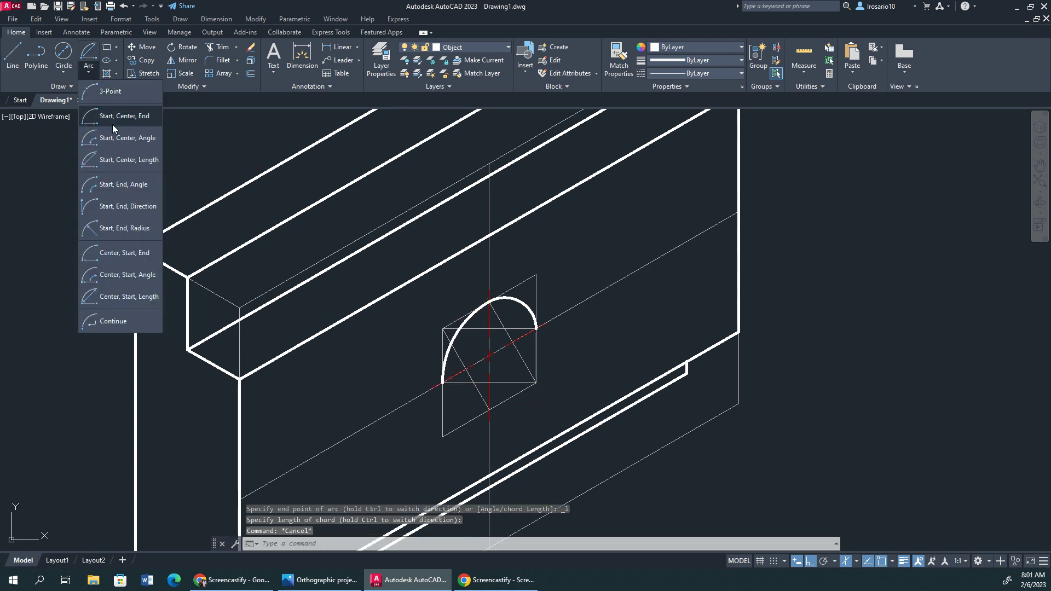
pyautogui.click(110, 160)
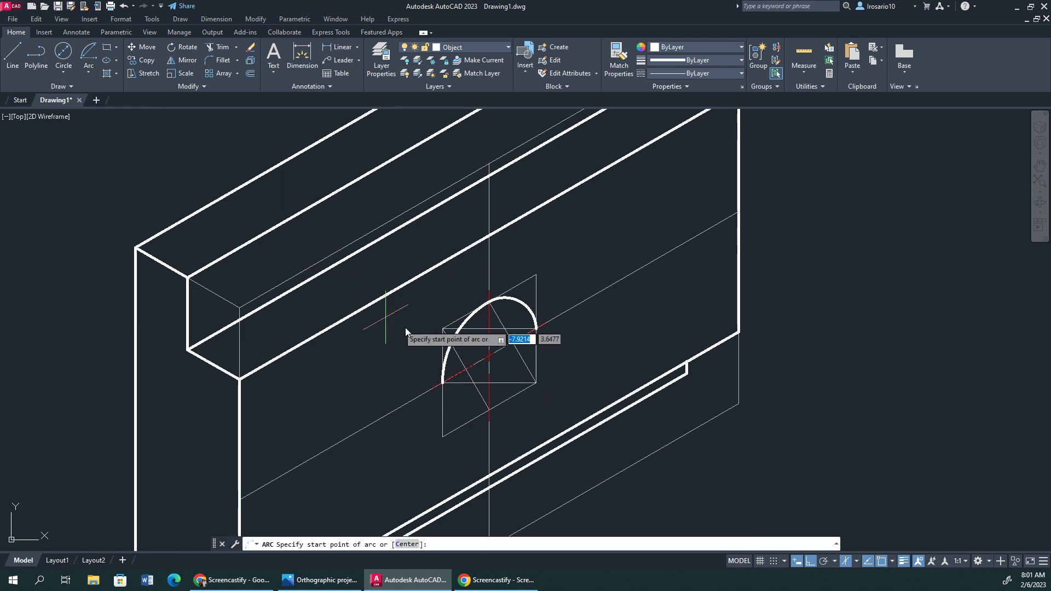
pyautogui.click(443, 383)
pyautogui.click(475, 385)
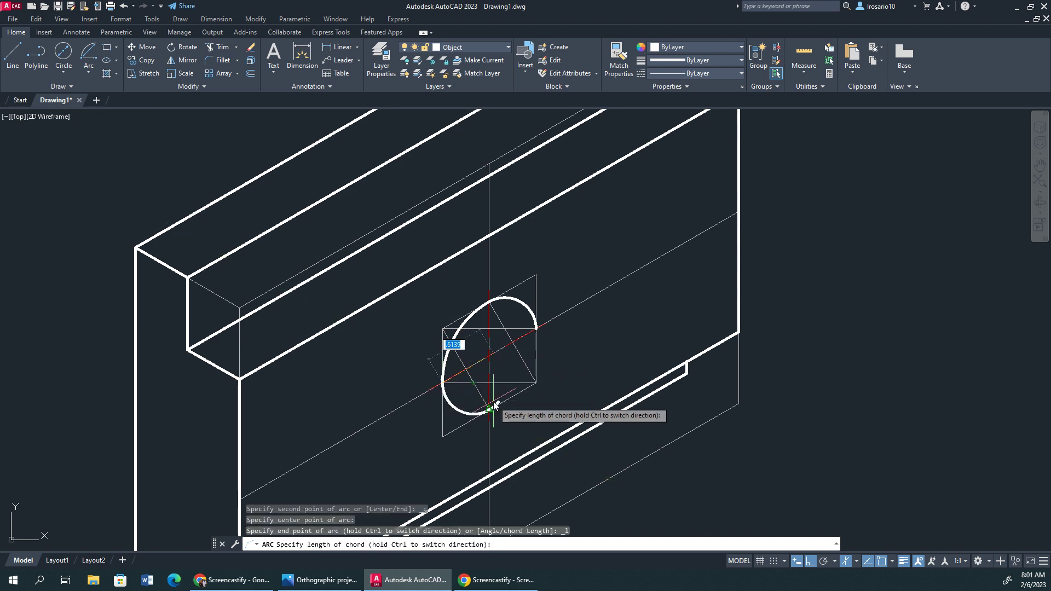
pyautogui.click(482, 408)
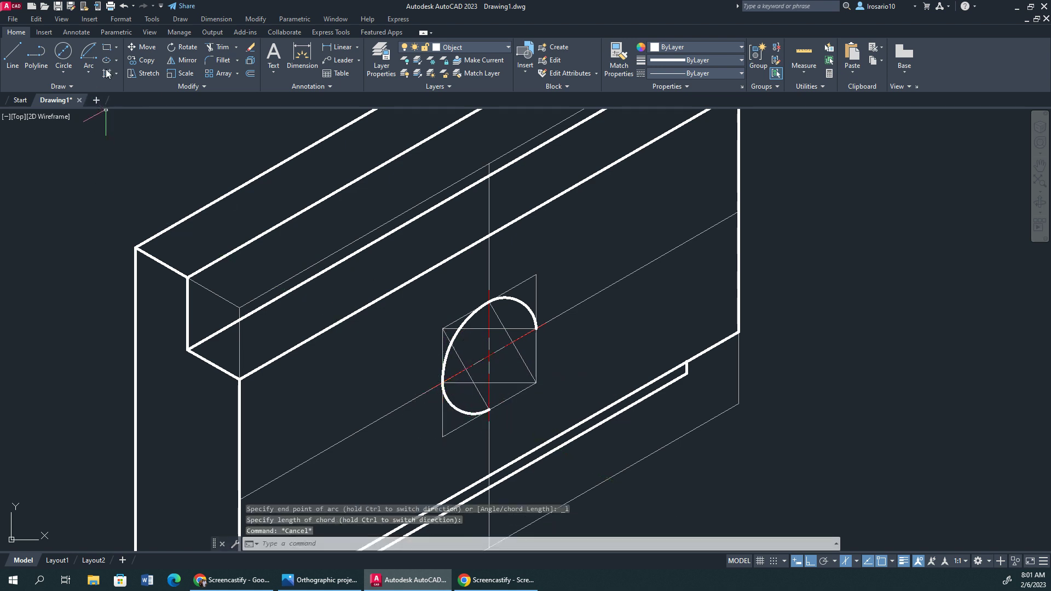
pyautogui.click(89, 72)
pyautogui.click(117, 162)
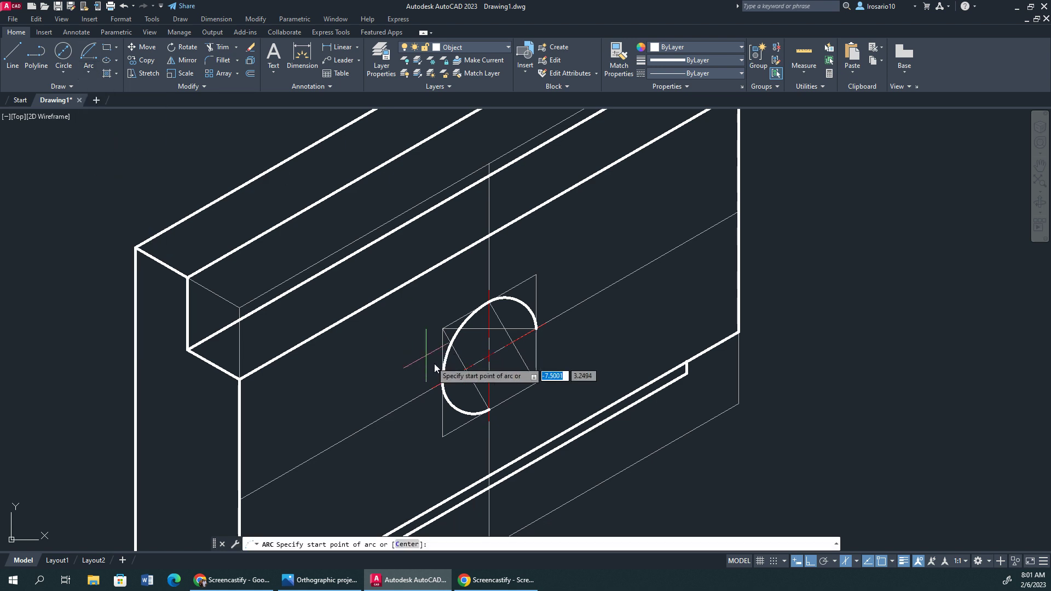
pyautogui.click(488, 409)
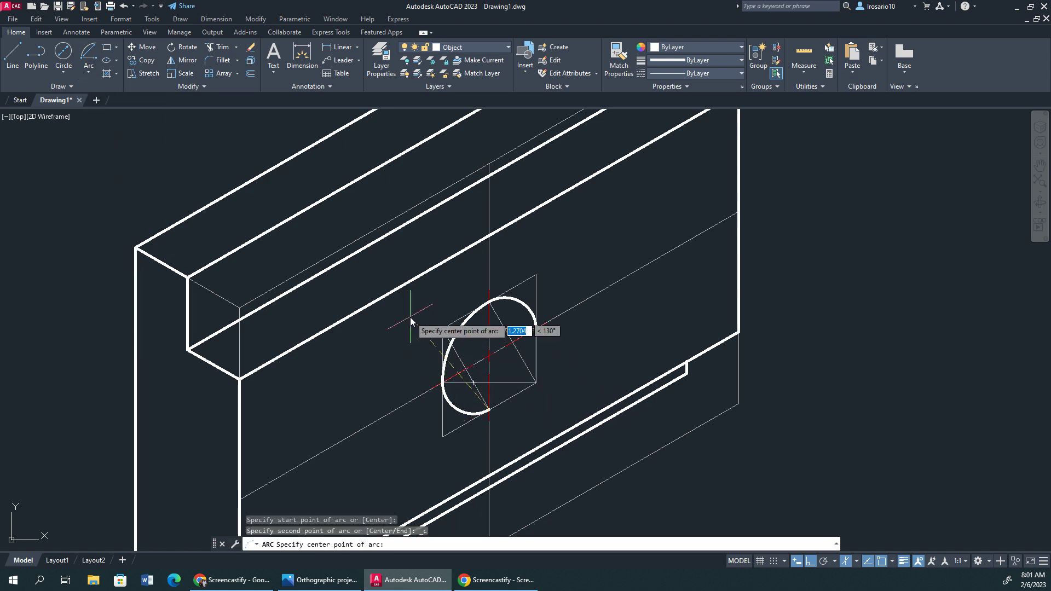
pyautogui.click(443, 329)
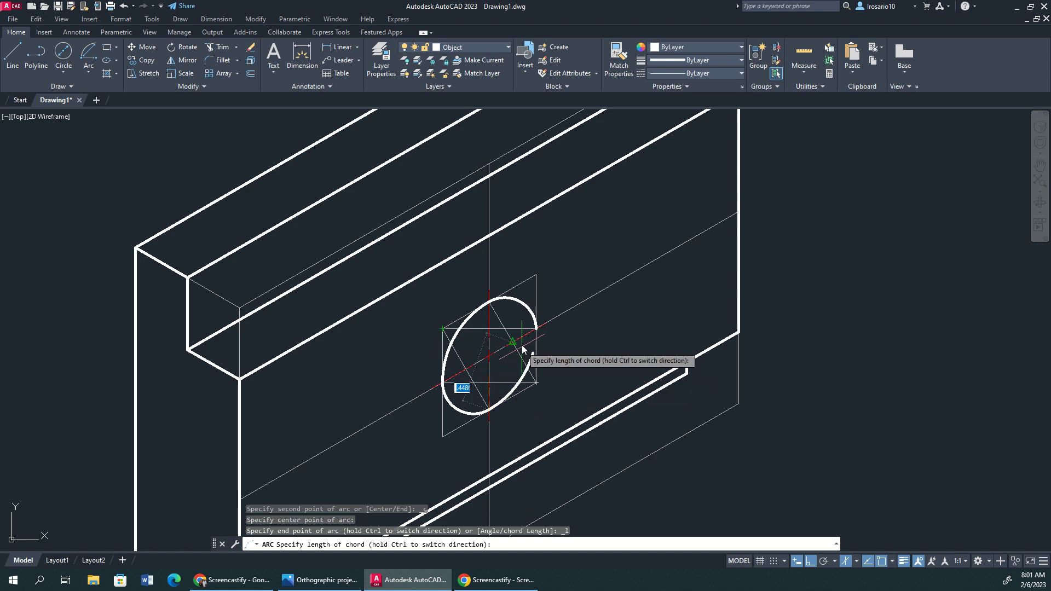
pyautogui.click(533, 335)
pyautogui.press('Escape')
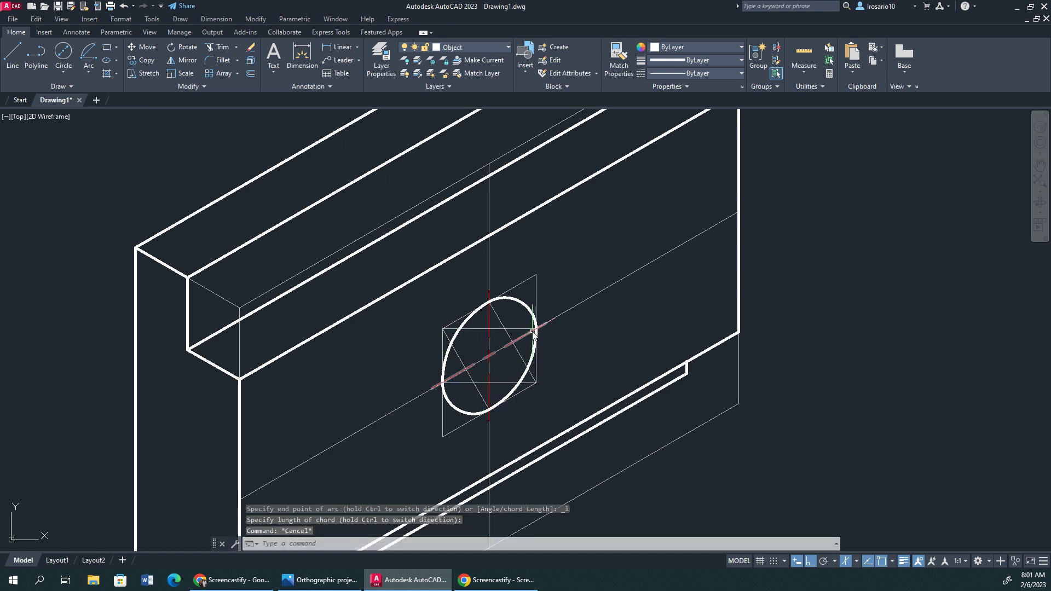
pyautogui.scroll(-2, 398, 290)
# Step: Zoom out and pan to fit the orthographic views and isometric block on screen
pyautogui.scroll(-2, 369, 275)
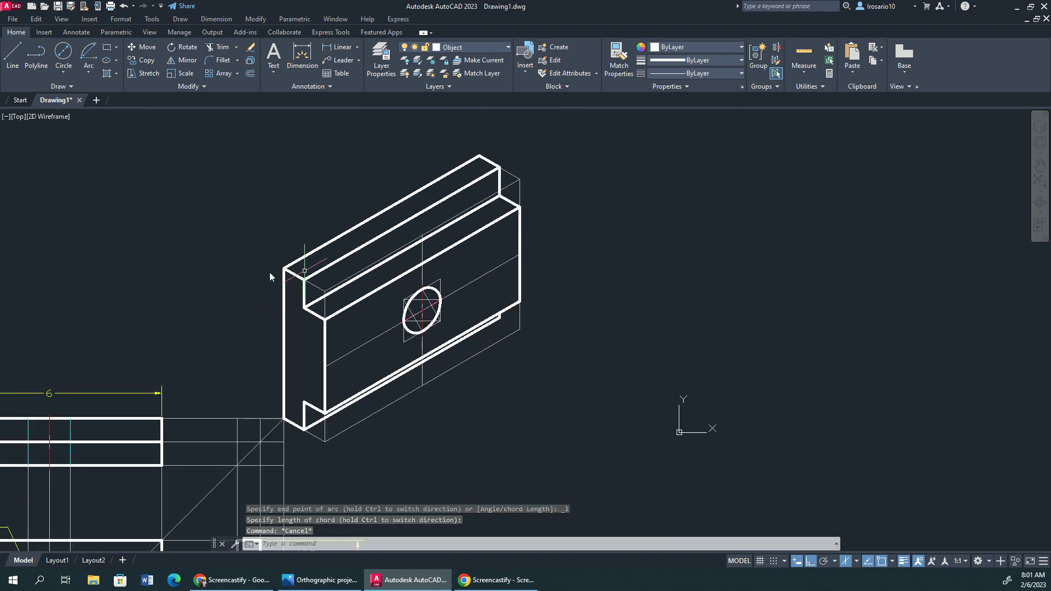
pyautogui.moveTo(251, 270); pyautogui.dragTo(418, 234, button='middle')
pyautogui.scroll(-2, 433, 219)
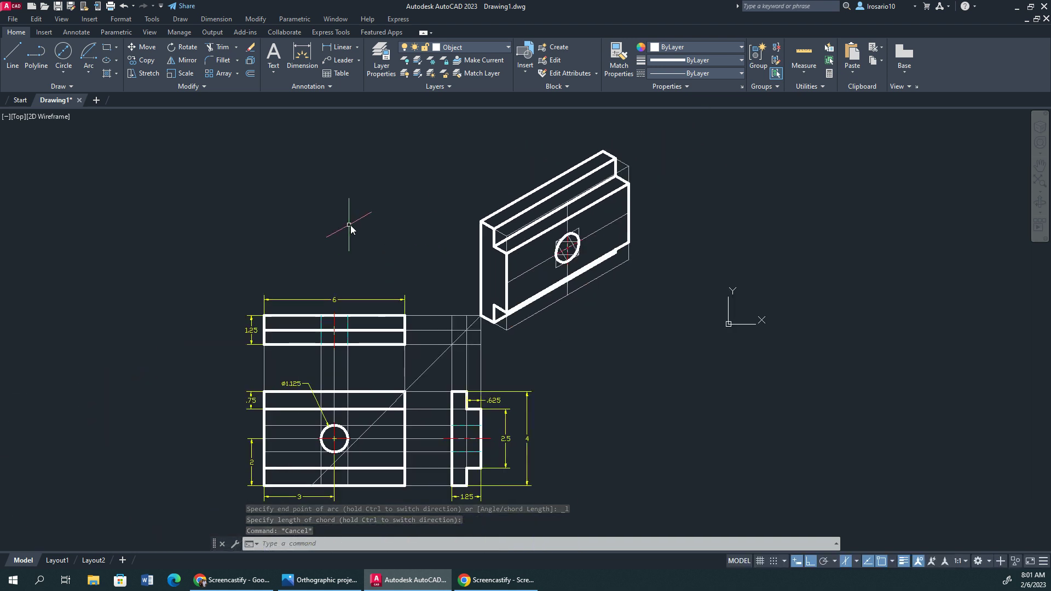
pyautogui.moveTo(350, 227); pyautogui.dragTo(316, 205, button='middle')
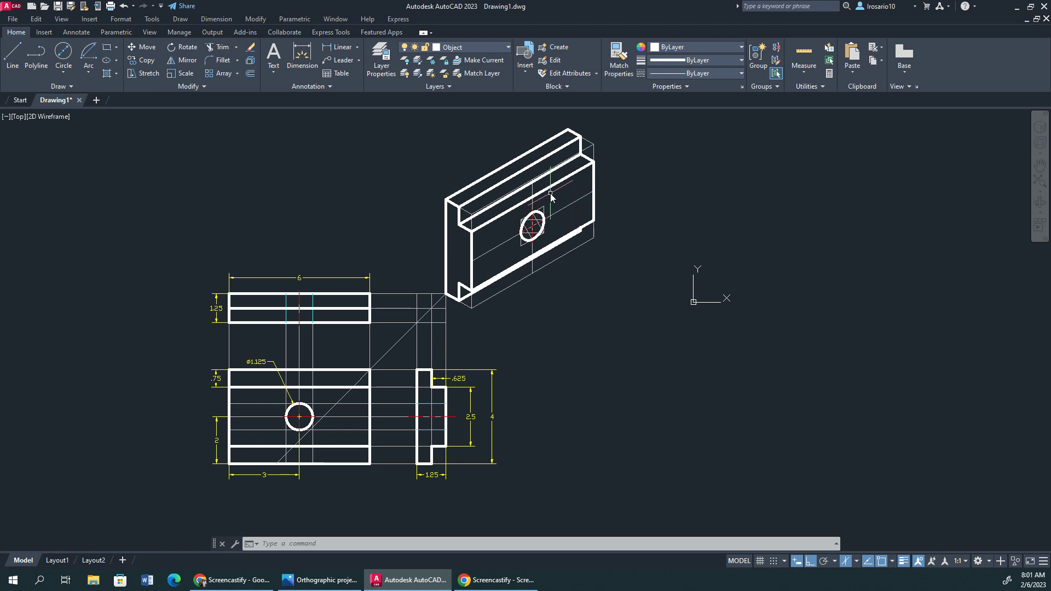
# Step: Turn the Construction layer off and back on, keeping it as the current layer
pyautogui.click(475, 47)
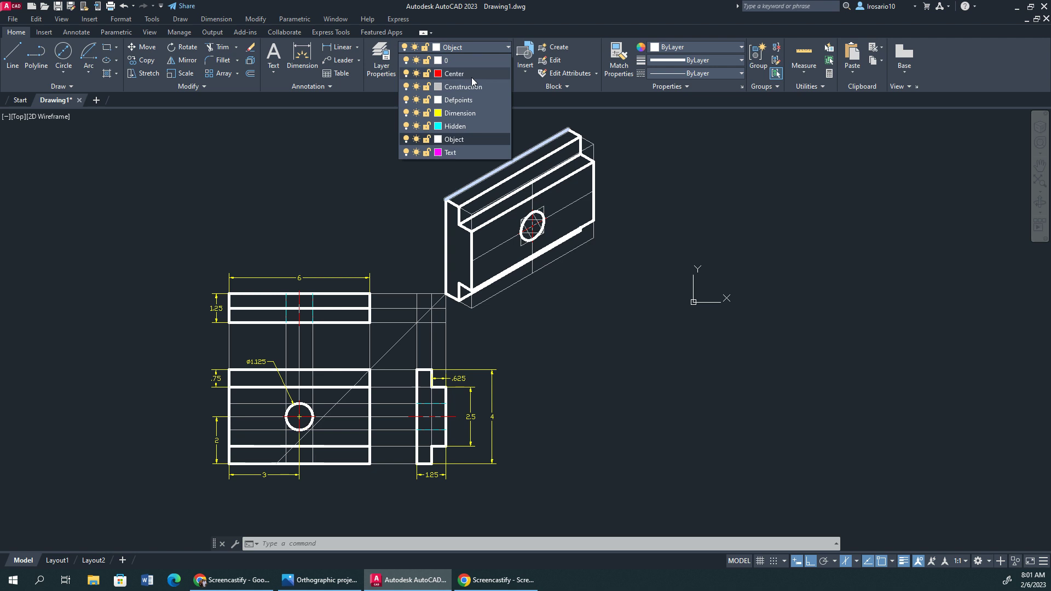
pyautogui.click(406, 86)
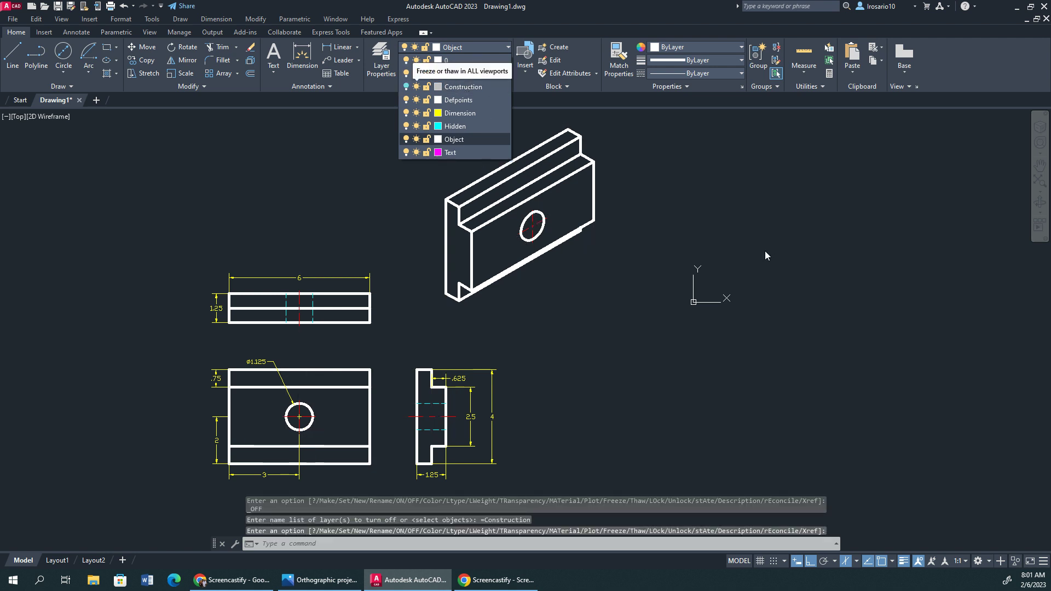
pyautogui.click(405, 139)
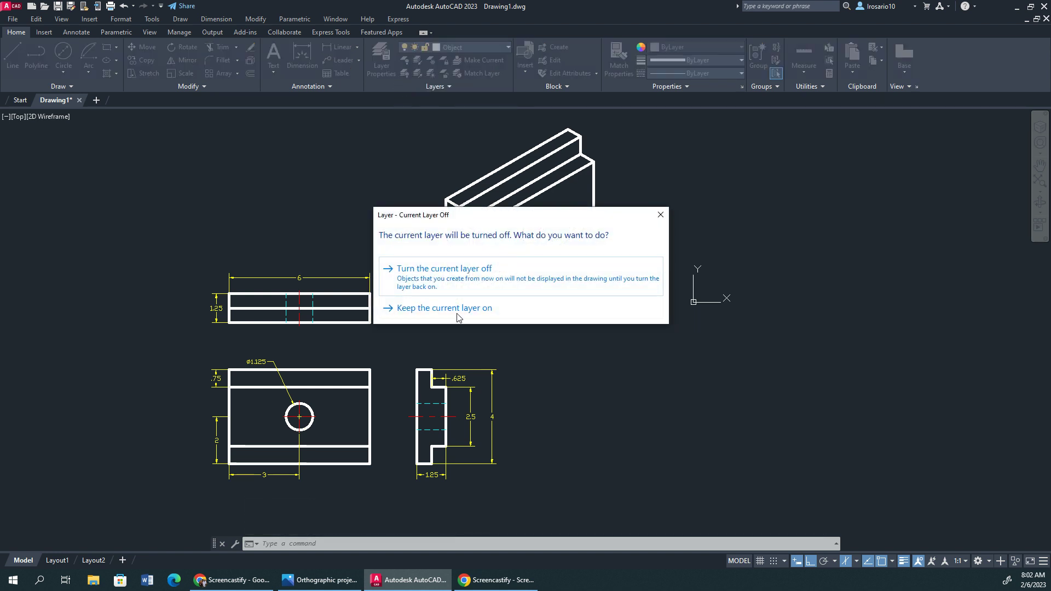
pyautogui.click(457, 313)
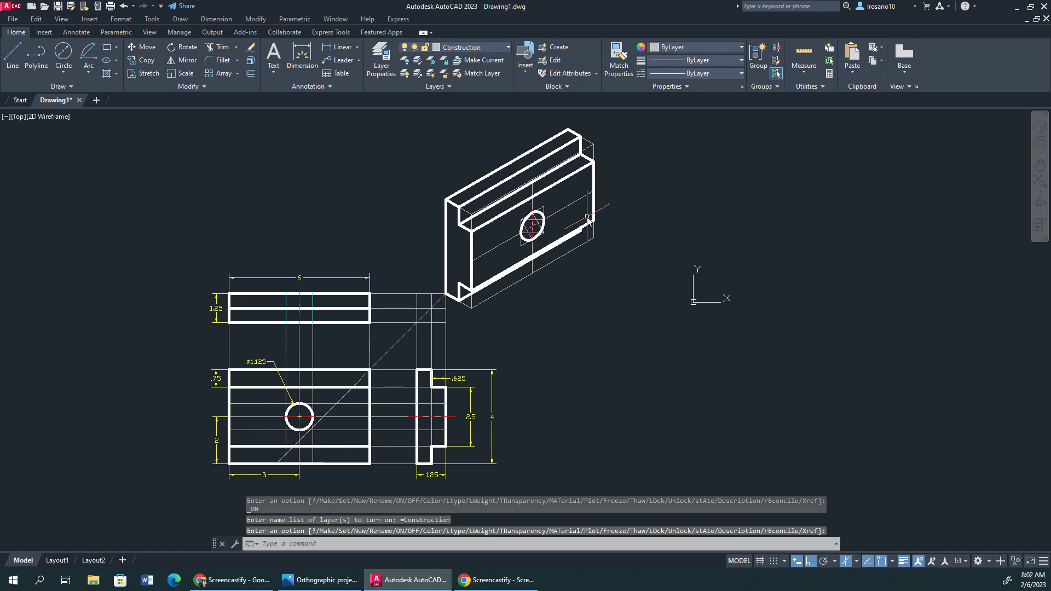